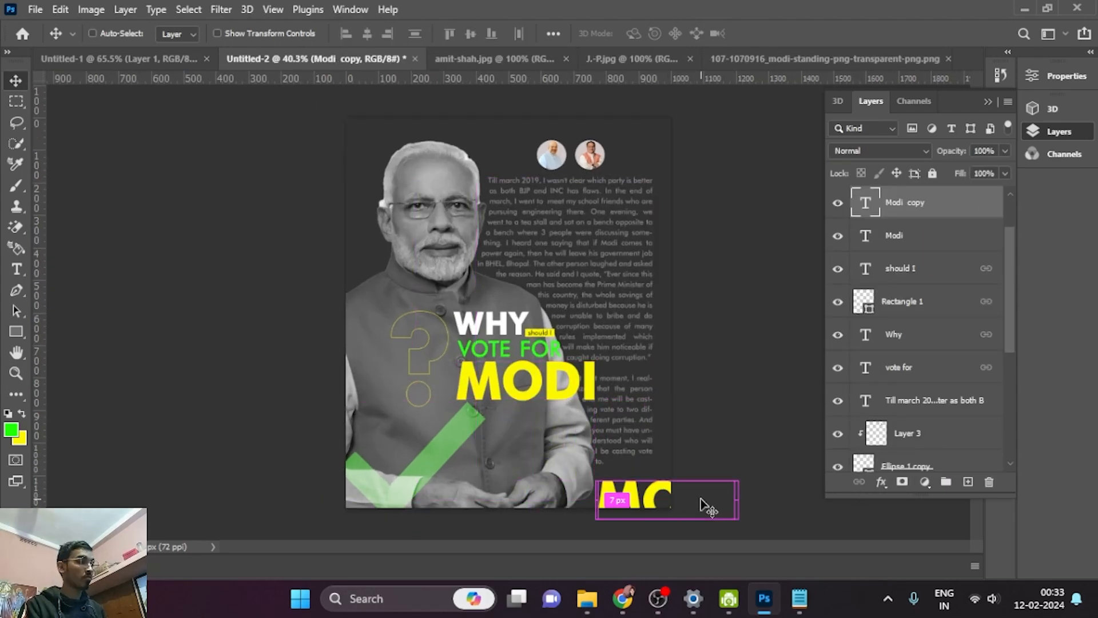
# Scale down the copied MODI text and place it below the paragraph in the poster's lower-right corner
pyautogui.moveTo(703, 508); pyautogui.dragTo(634, 498)
pyautogui.click(634, 495)
pyautogui.scroll(7, 633, 495)
pyautogui.moveTo(759, 515); pyautogui.dragTo(715, 406)
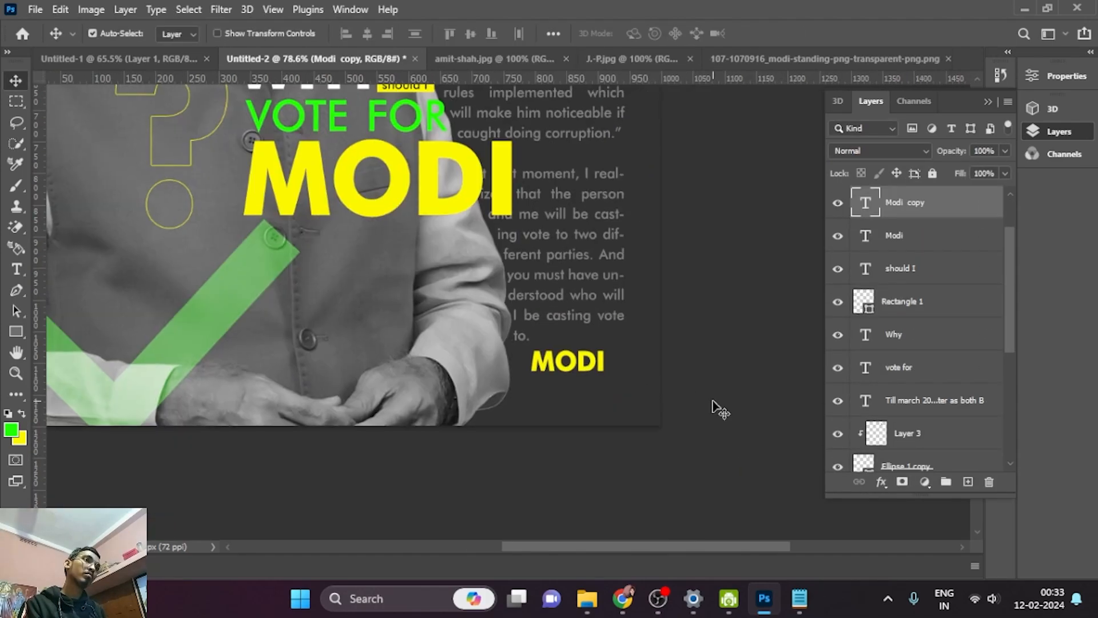
pyautogui.moveTo(569, 361); pyautogui.dragTo(555, 362)
# Duplicate the small MODI text as "Mumkeen" and scale the copy to fit just beneath MODI
pyautogui.keyDown('alt'); pyautogui.moveTo(572, 363); pyautogui.dragTo(600, 413); pyautogui.keyUp('alt')
pyautogui.doubleClick(604, 413)
pyautogui.write('Mumkeen')
pyautogui.hotkey('ctrl', 'Return')
pyautogui.hotkey('ctrl', 't')
pyautogui.moveTo(684, 396); pyautogui.dragTo(640, 407)
pyautogui.moveTo(621, 419); pyautogui.dragTo(621, 384)
pyautogui.press('Return')
# Colour the Mumkeen text bright green by sampling the VOTE FOR heading
pyautogui.click(1052, 76)
pyautogui.click(977, 314)
pyautogui.click(343, 114)
pyautogui.click(1028, 292)
# Add a "Hai to" text copy at the end of the small MODI, in white at 16 pt
pyautogui.doubleClick(621, 384)
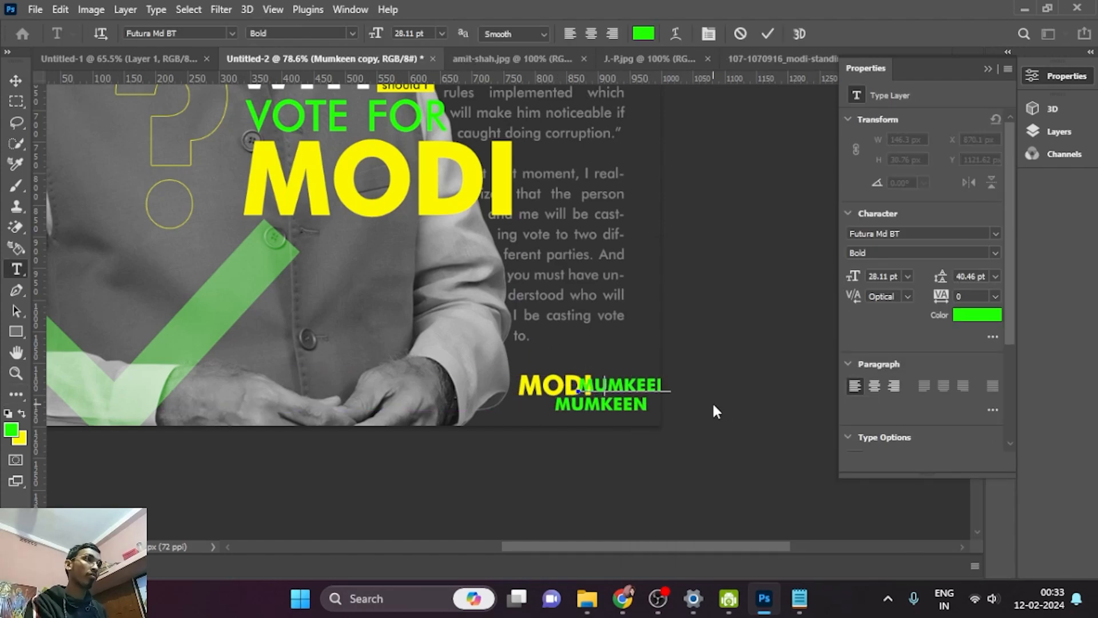
pyautogui.write('Hai to')
pyautogui.hotkey('ctrl', 'Return')
pyautogui.moveTo(853, 276); pyautogui.dragTo(835, 276)
pyautogui.moveTo(604, 390); pyautogui.dragTo(629, 412)
pyautogui.click(976, 314)
pyautogui.click(678, 292)
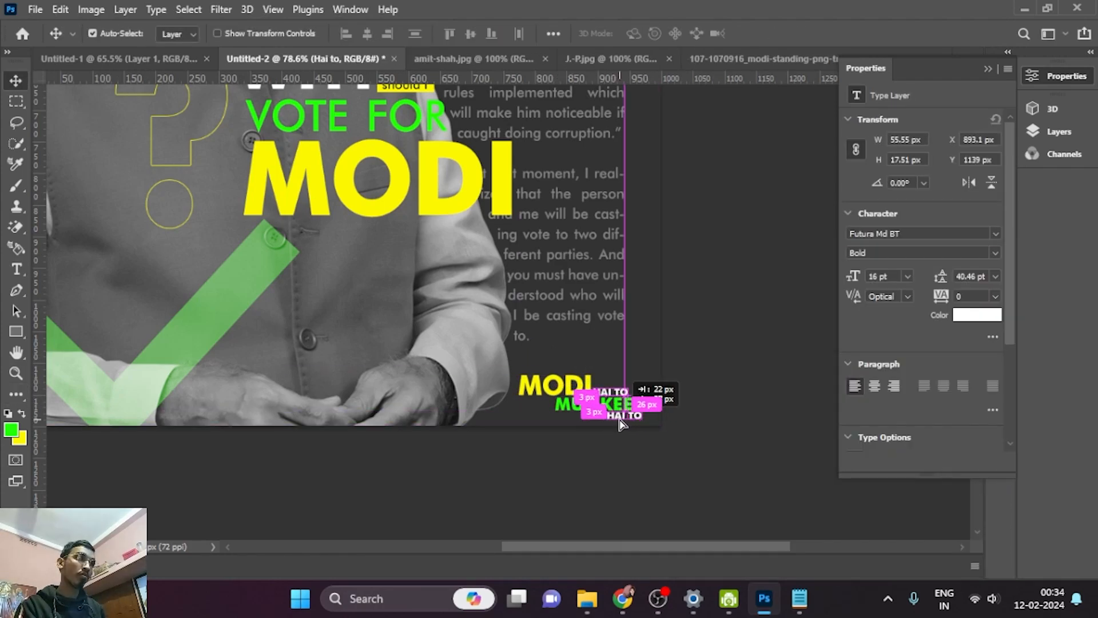
# Change the duplicate of the Hai to text beneath Mumkeen to read "Hai"
pyautogui.doubleClick(657, 407)
pyautogui.write('Hai')
pyautogui.hotkey('ctrl', 'Return')
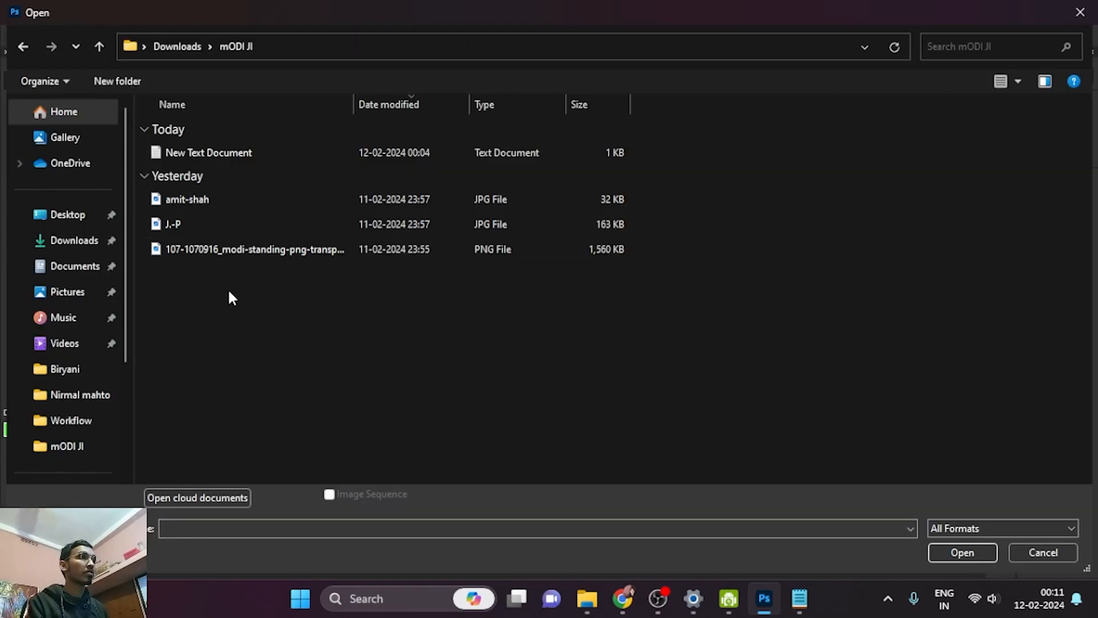
pyautogui.moveTo(229, 292); pyautogui.dragTo(209, 195)
pyautogui.click(963, 552)
pyautogui.moveTo(543, 321); pyautogui.dragTo(479, 272)
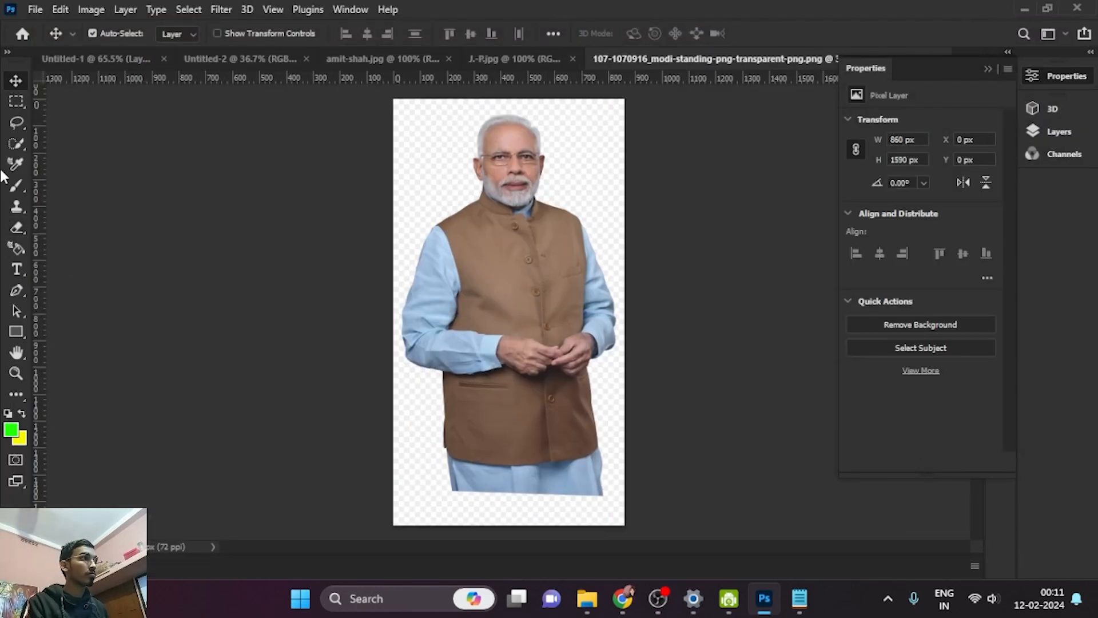
# Select the subject in the standing Modi image and mask out its background
pyautogui.click(16, 142)
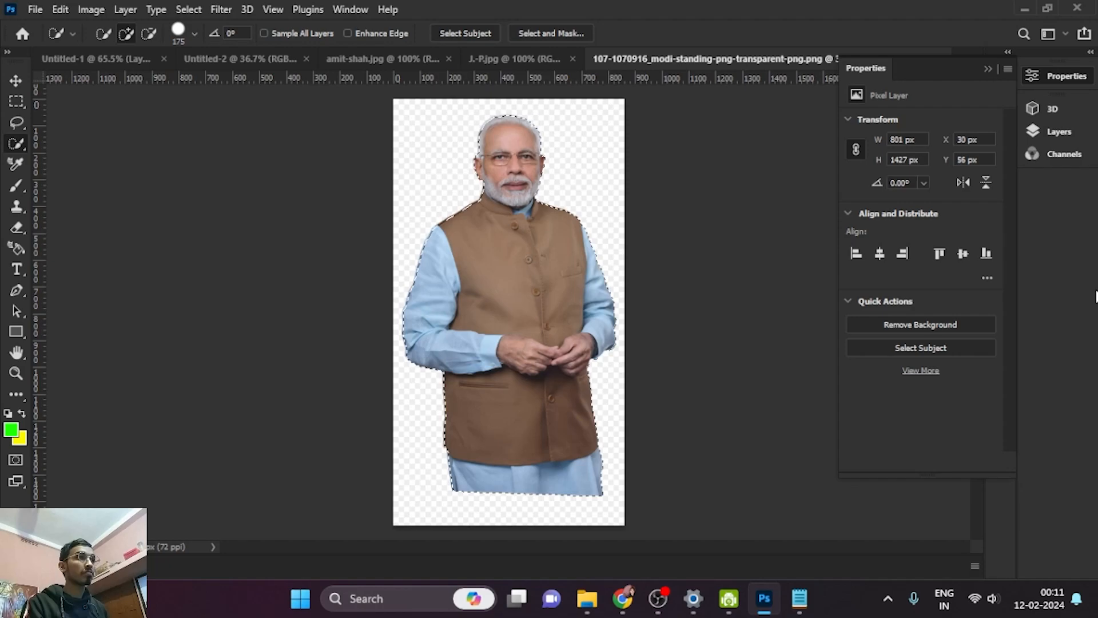
pyautogui.click(946, 348)
pyautogui.press('Return')
# Bring the masked Modi portrait into the Untitled-2 poster document
pyautogui.click(13, 80)
pyautogui.moveTo(511, 281)
pyautogui.mouseDown()
pyautogui.moveTo(434, 238)
pyautogui.moveTo(227, 56)
pyautogui.moveTo(509, 280)
pyautogui.mouseUp()
pyautogui.moveTo(560, 387); pyautogui.dragTo(571, 352)
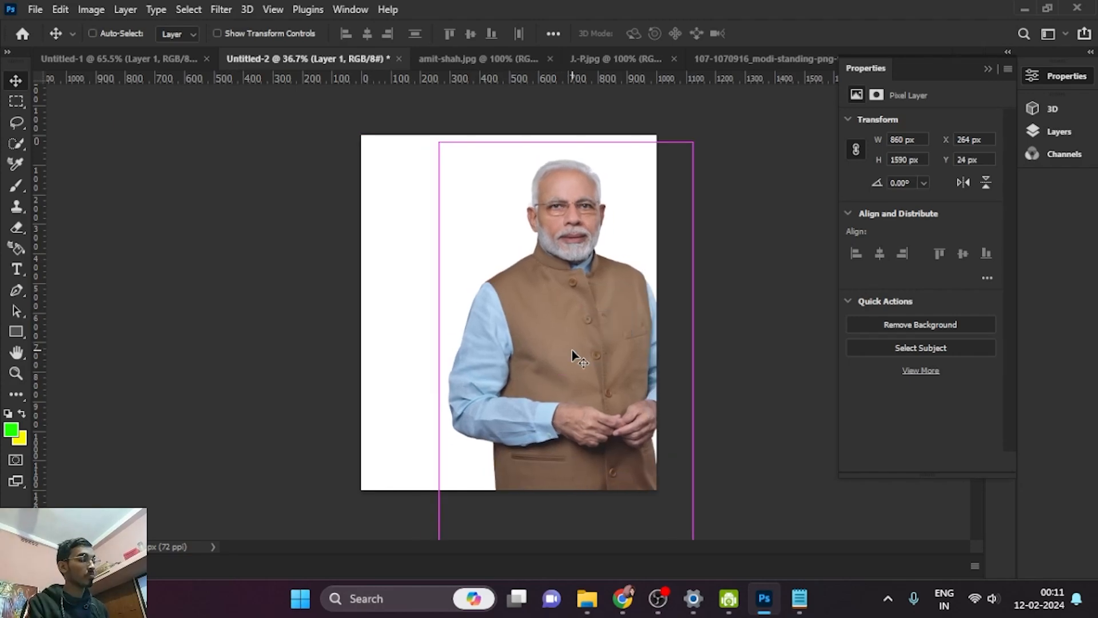
# Scale the Modi portrait to about 907 x 1677 px and position it against the poster's left side
pyautogui.hotkey('ctrl', 't')
pyautogui.moveTo(437, 141); pyautogui.dragTo(428, 127)
pyautogui.moveTo(595, 293); pyautogui.dragTo(471, 307)
pyautogui.moveTo(568, 142); pyautogui.dragTo(569, 132)
pyautogui.press('Return')
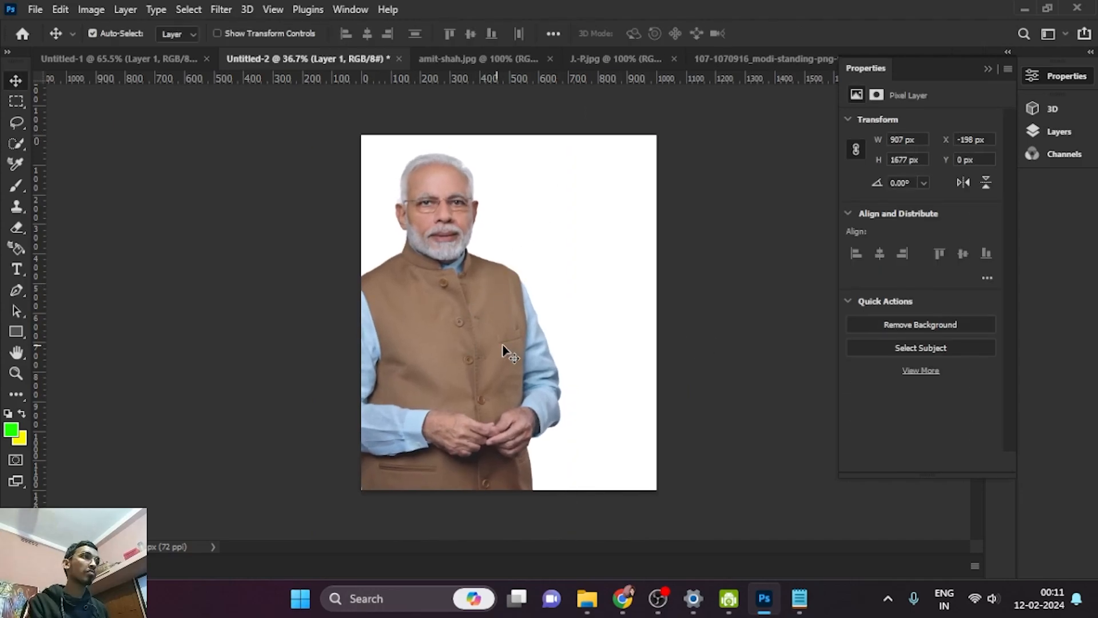
# Add a dark grey Solid Color fill layer, #303030, directly above the Background layer
pyautogui.click(666, 347)
pyautogui.click(1058, 131)
pyautogui.click(914, 236)
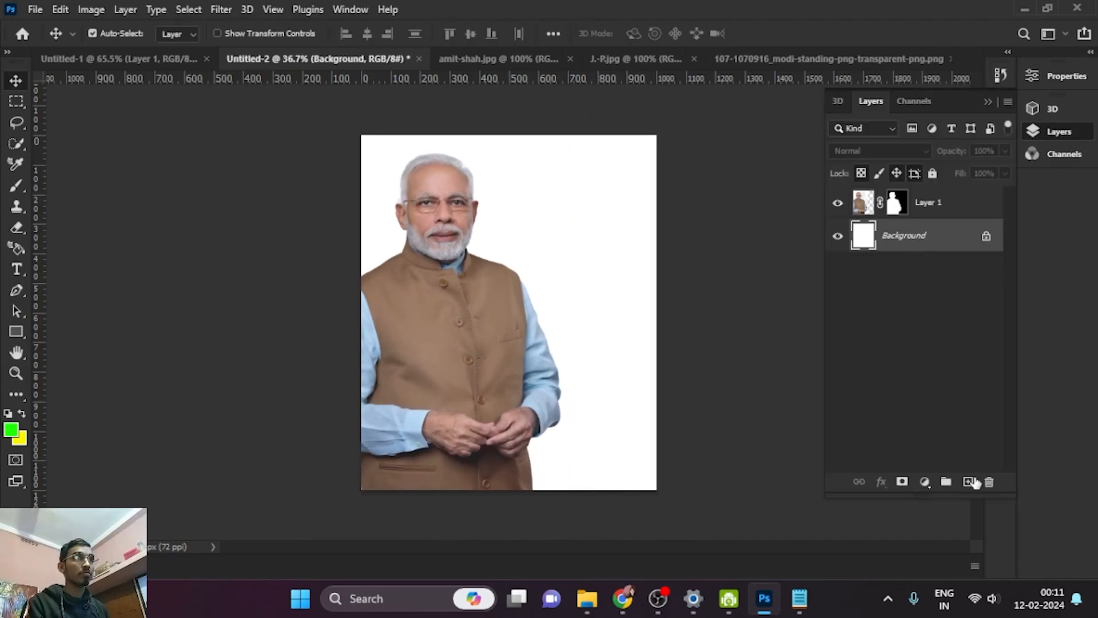
pyautogui.click(925, 482)
pyautogui.click(958, 199)
pyautogui.moveTo(683, 443); pyautogui.dragTo(673, 467)
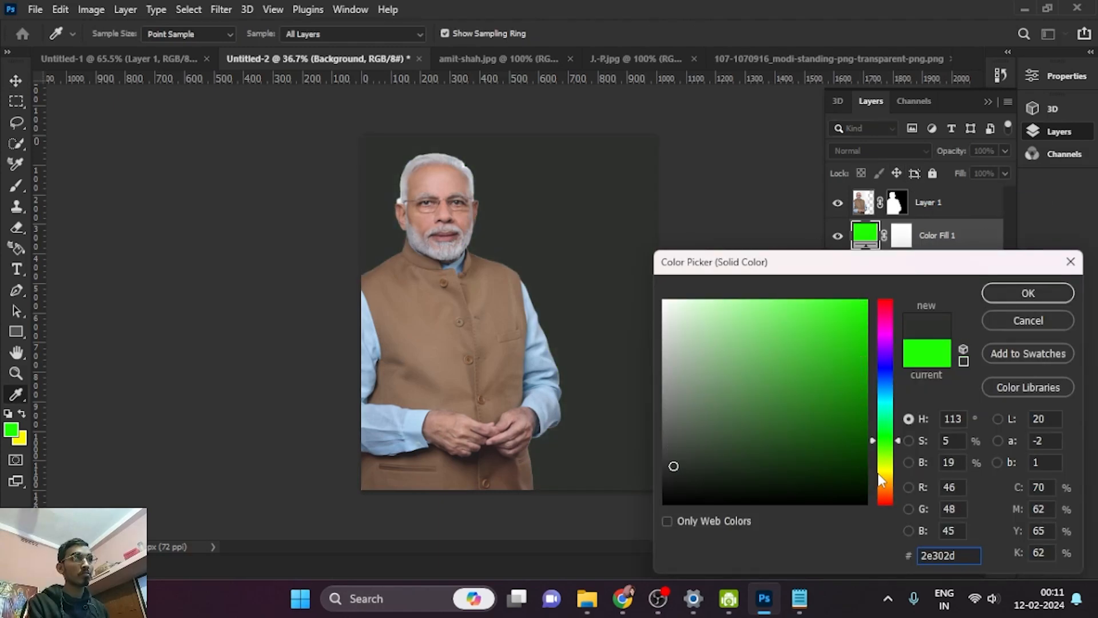
pyautogui.moveTo(878, 474); pyautogui.dragTo(880, 310)
pyautogui.moveTo(686, 440); pyautogui.dragTo(636, 464)
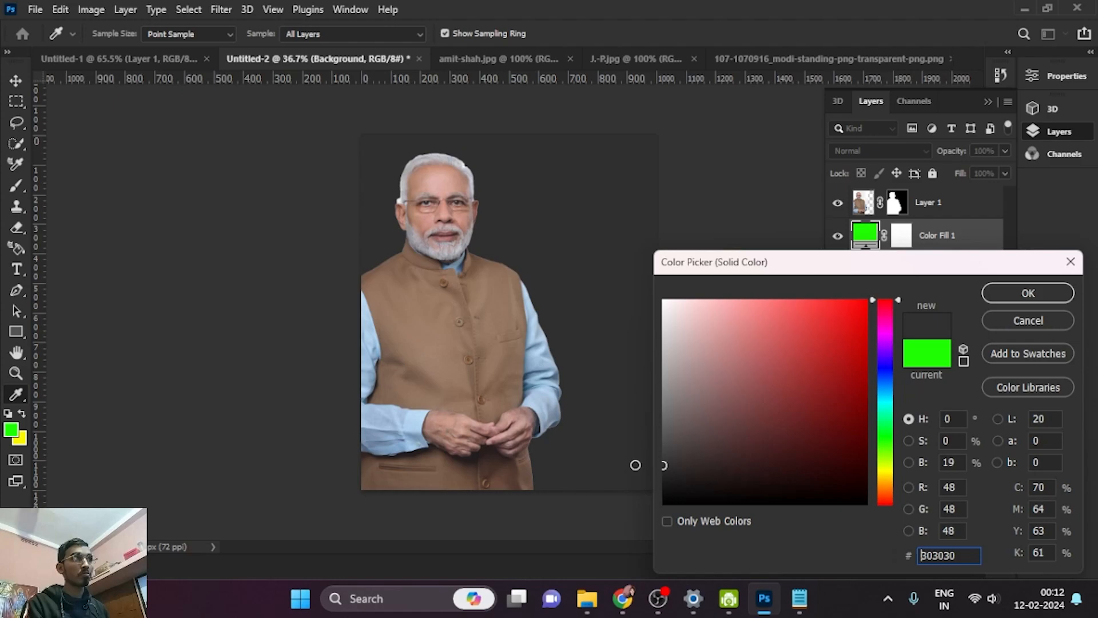
pyautogui.click(1028, 293)
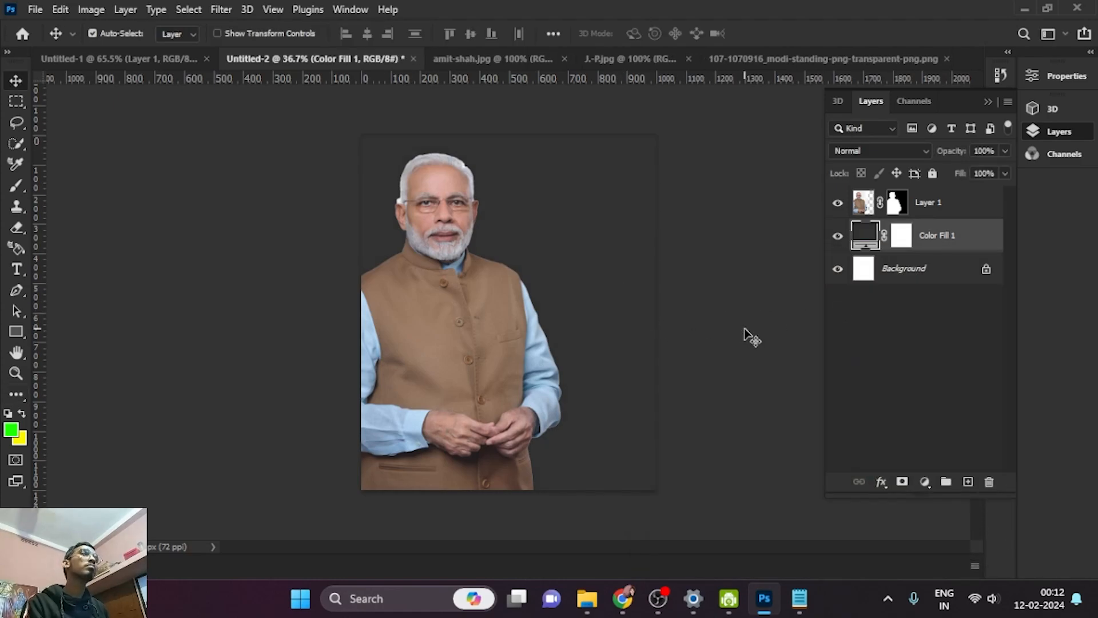
pyautogui.moveTo(537, 346); pyautogui.dragTo(538, 353)
pyautogui.click(687, 299)
# Select the subject in amit-shah.jpg and bring the cutout into the Untitled-2 poster
pyautogui.click(454, 58)
pyautogui.moveTo(548, 303); pyautogui.dragTo(552, 269)
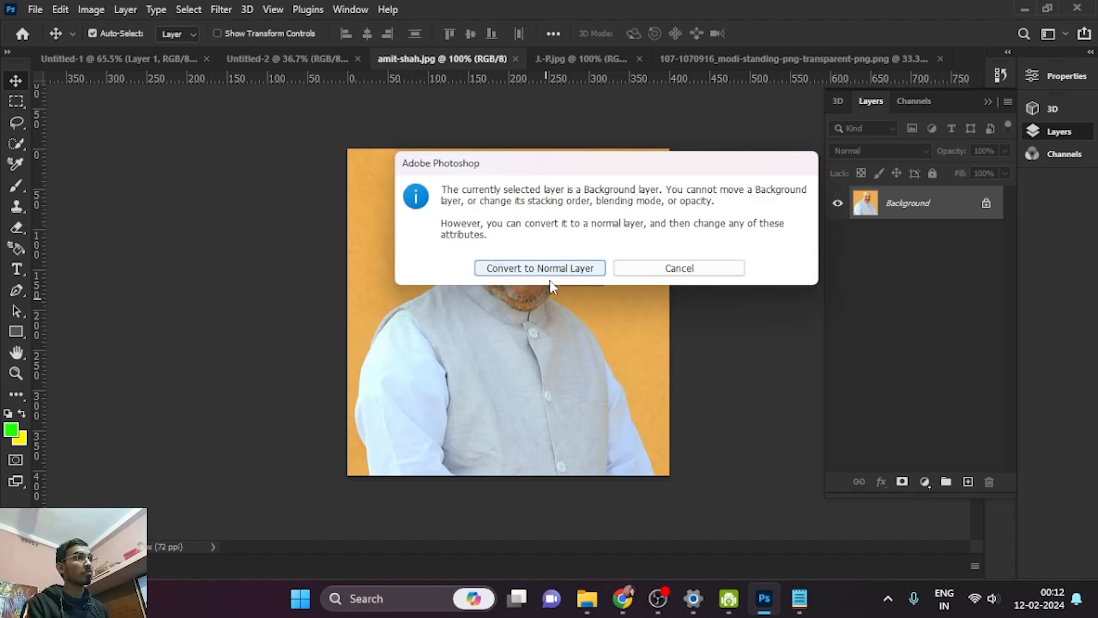
pyautogui.click(675, 271)
pyautogui.click(21, 142)
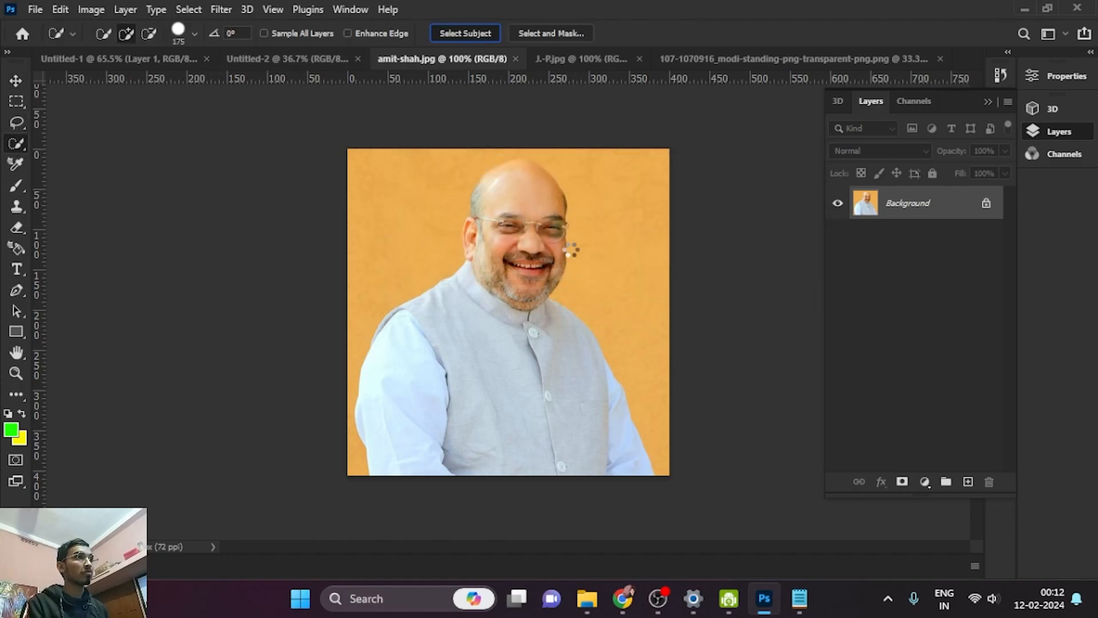
pyautogui.click(15, 80)
pyautogui.moveTo(485, 311); pyautogui.dragTo(578, 114)
# Scale the Amit Shah cutout down to a small figure near the poster's upper-right area
pyautogui.hotkey('ctrl', 't')
pyautogui.press('Return')
pyautogui.scroll(3, 633, 148)
pyautogui.hotkey('ctrl', 't')
pyautogui.press('Return')
# Select the subject in J.-P.jpg and bring the cutout into the Untitled-2 poster
pyautogui.click(595, 60)
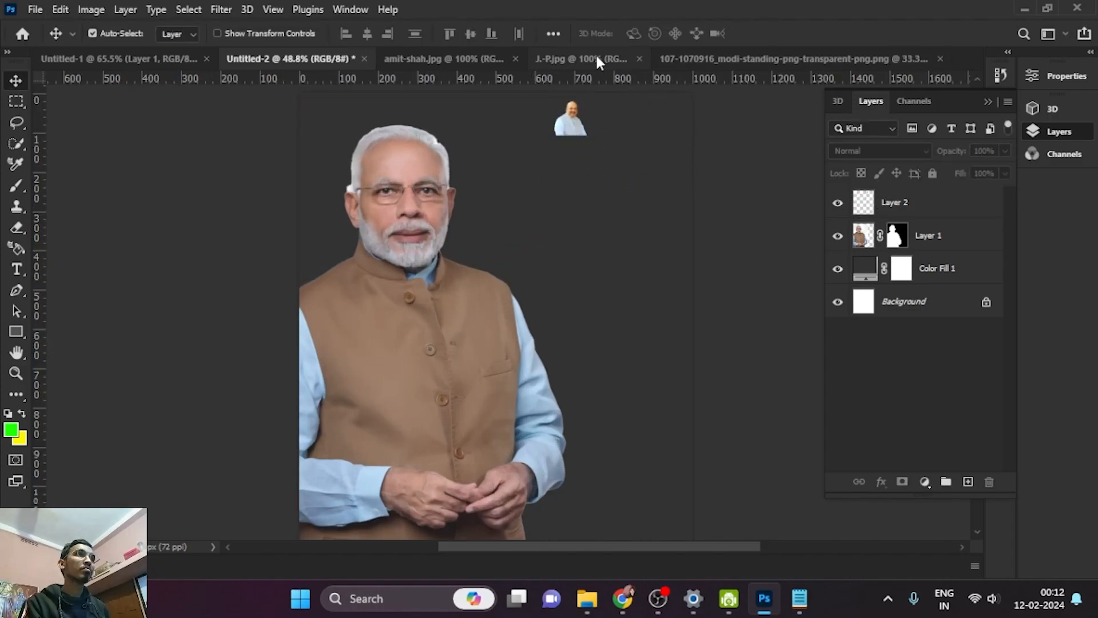
pyautogui.click(17, 144)
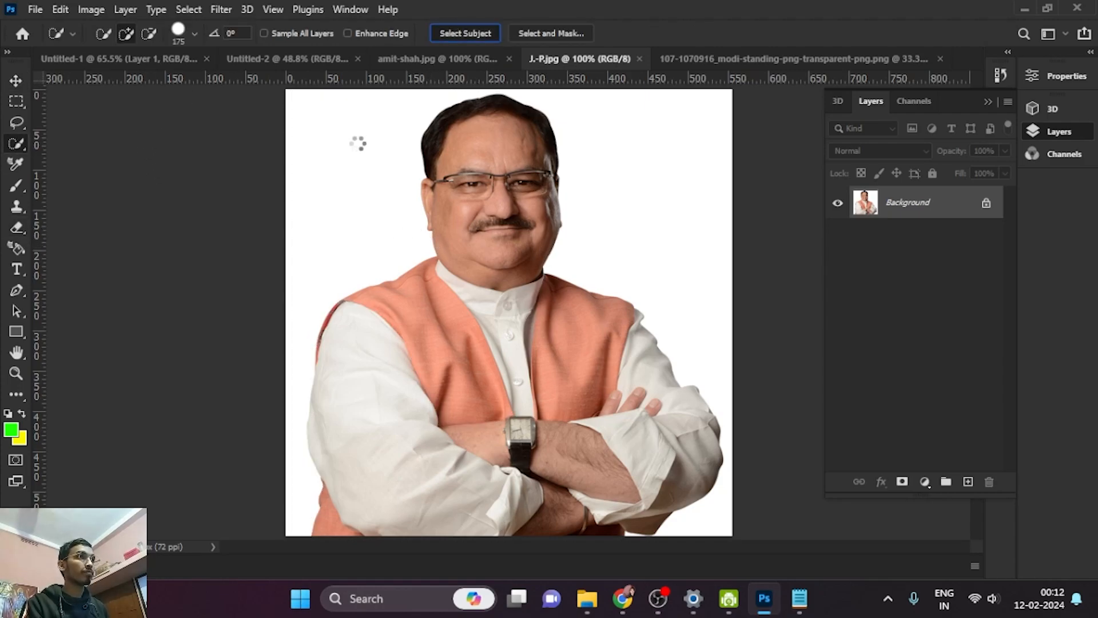
pyautogui.click(15, 79)
pyautogui.moveTo(514, 391); pyautogui.dragTo(429, 252)
pyautogui.moveTo(429, 252); pyautogui.dragTo(550, 252)
pyautogui.moveTo(530, 215); pyautogui.dragTo(530, 221)
pyautogui.hotkey('ctrl', 'z')
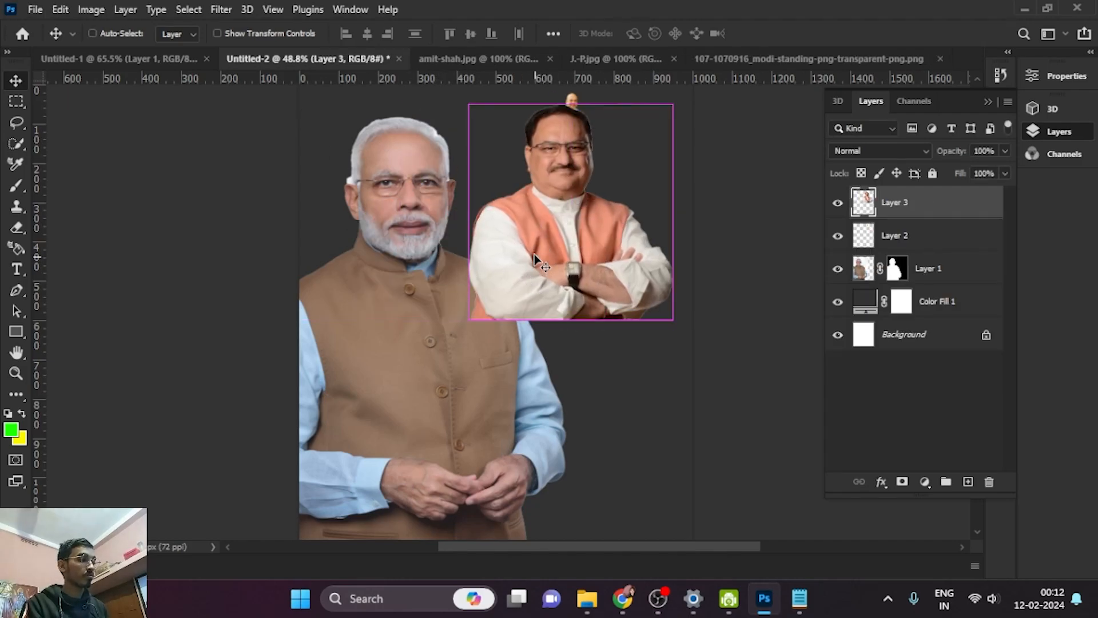
# Scale the J.-P cutout to about 86 x 90 px and place it to the right of the Amit Shah cutout
pyautogui.hotkey('ctrl', 't')
pyautogui.moveTo(470, 319); pyautogui.dragTo(618, 162)
pyautogui.moveTo(629, 149); pyautogui.dragTo(624, 232)
pyautogui.scroll(7, 635, 98)
pyautogui.scroll(5, 634, 104)
pyautogui.moveTo(493, 367); pyautogui.dragTo(596, 256)
pyautogui.moveTo(641, 242); pyautogui.dragTo(539, 314)
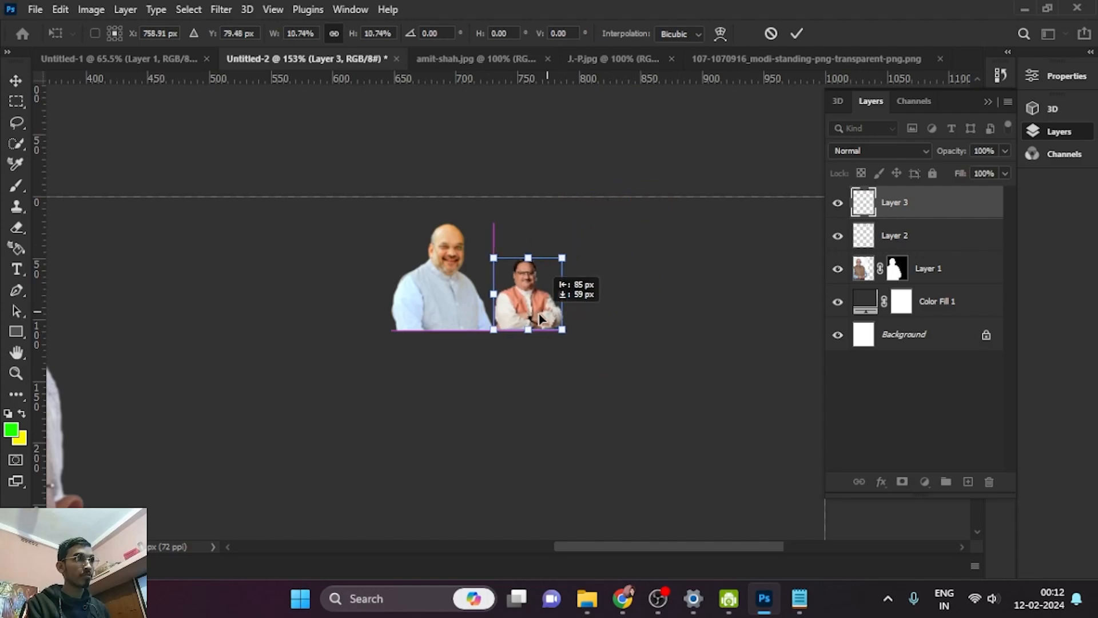
pyautogui.moveTo(562, 258); pyautogui.dragTo(601, 216)
pyautogui.press('Return')
pyautogui.moveTo(545, 299); pyautogui.dragTo(592, 299)
# Draw a circle about 89 px across beside the Amit Shah cutout with the Ellipse tool
pyautogui.click(16, 332)
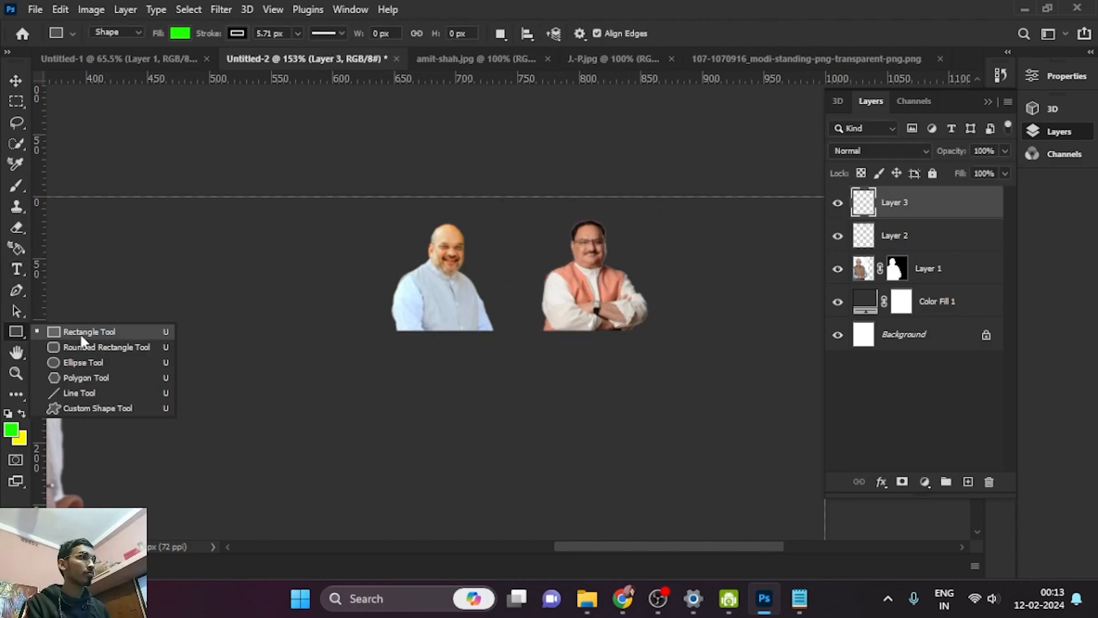
pyautogui.click(80, 344)
pyautogui.moveTo(333, 244)
pyautogui.mouseDown()
pyautogui.moveTo(422, 331)
pyautogui.moveTo(424, 347)
pyautogui.mouseUp()
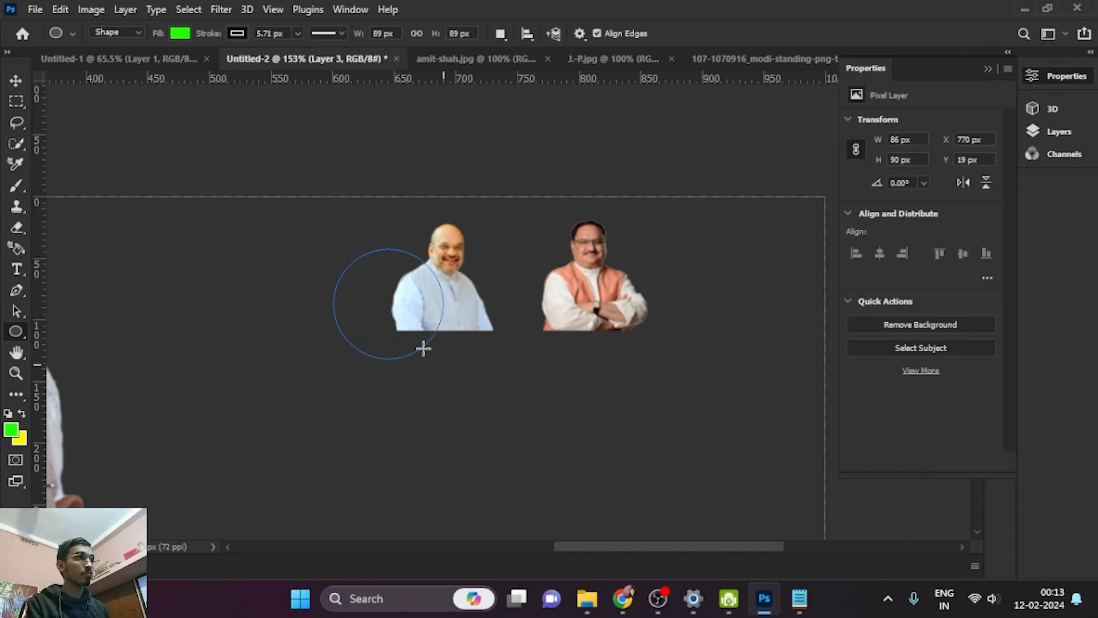
pyautogui.press('v')
pyautogui.moveTo(389, 297); pyautogui.dragTo(389, 294)
# Remove the circle's stroke and set its fill to white
pyautogui.press('u')
pyautogui.click(240, 33)
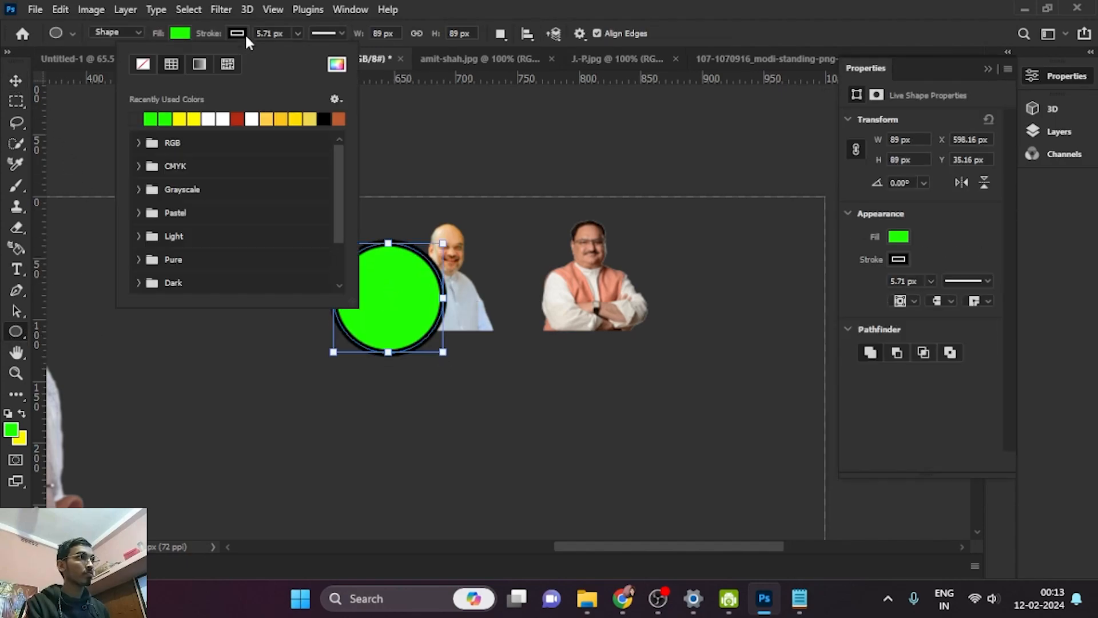
pyautogui.click(141, 69)
pyautogui.click(183, 38)
pyautogui.click(156, 117)
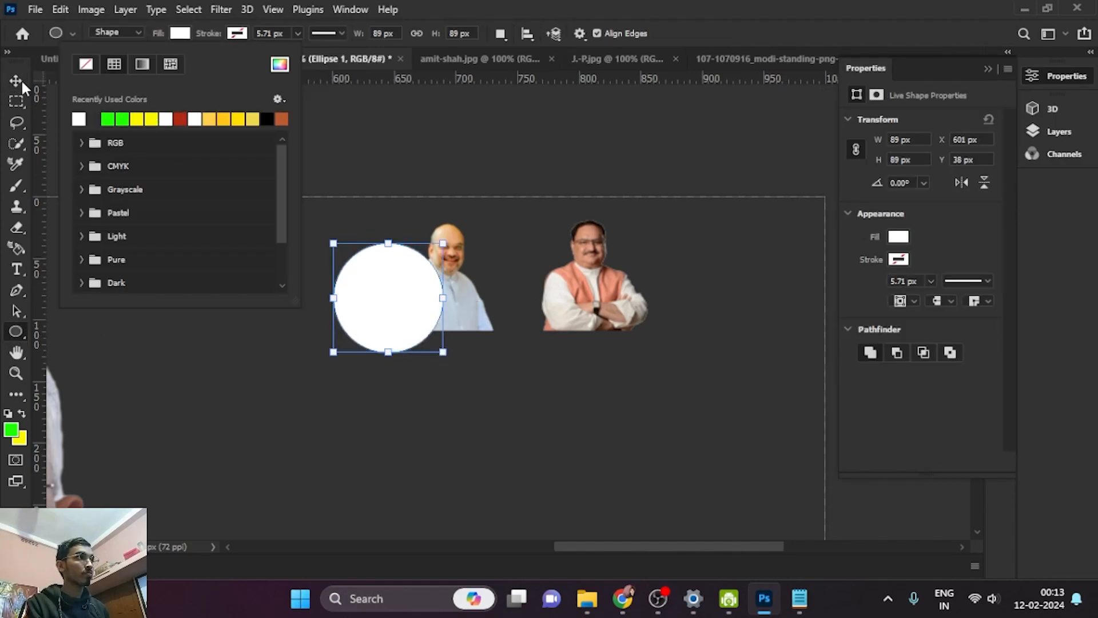
pyautogui.click(16, 80)
# Move Layer 2 above Ellipse 1, clip it to the circle and position the Amit Shah cutout inside
pyautogui.click(1055, 131)
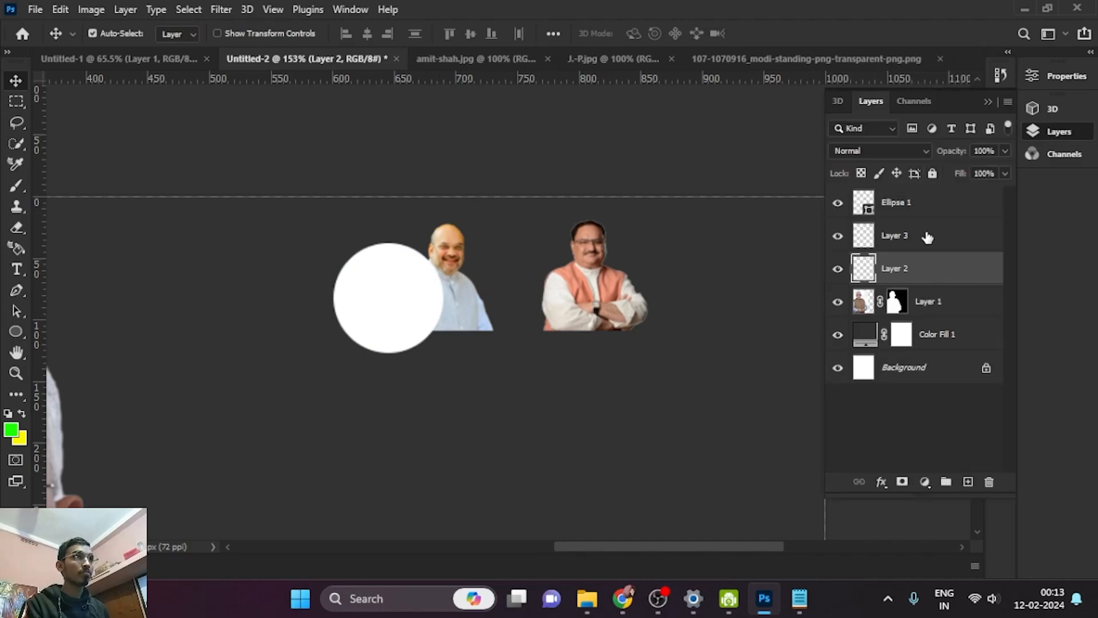
pyautogui.moveTo(931, 263); pyautogui.dragTo(920, 188)
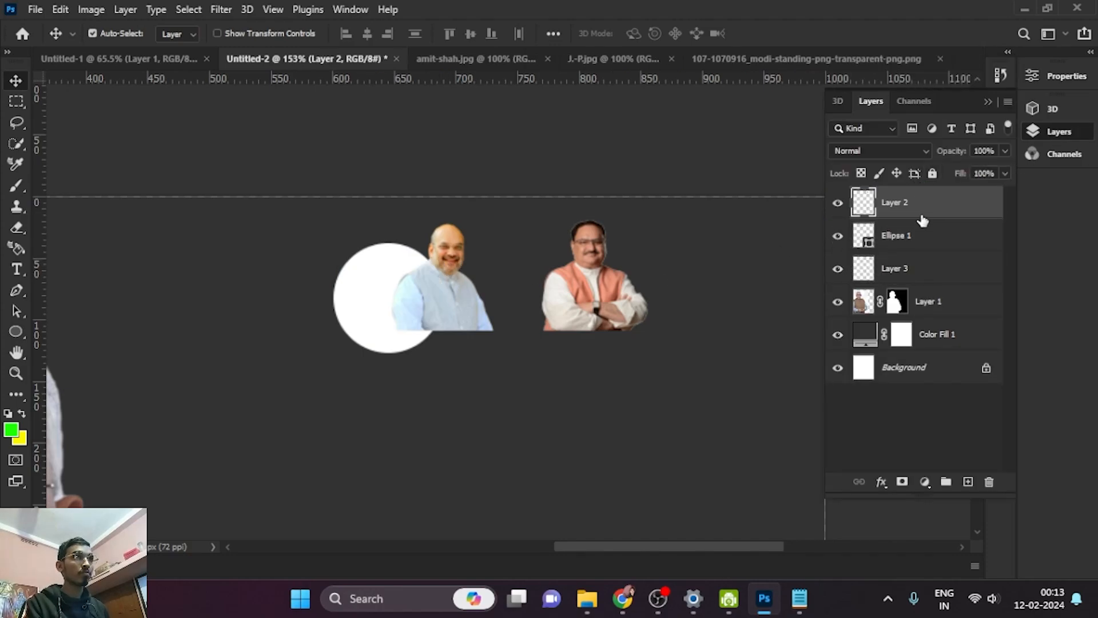
pyautogui.keyDown('alt'); pyautogui.click(924, 220); pyautogui.keyUp('alt')
pyautogui.moveTo(404, 316); pyautogui.dragTo(368, 335)
# Recolour the Ellipse 1 circle to a light pinkish grey and nudge the clipped portrait up within it
pyautogui.click(888, 242)
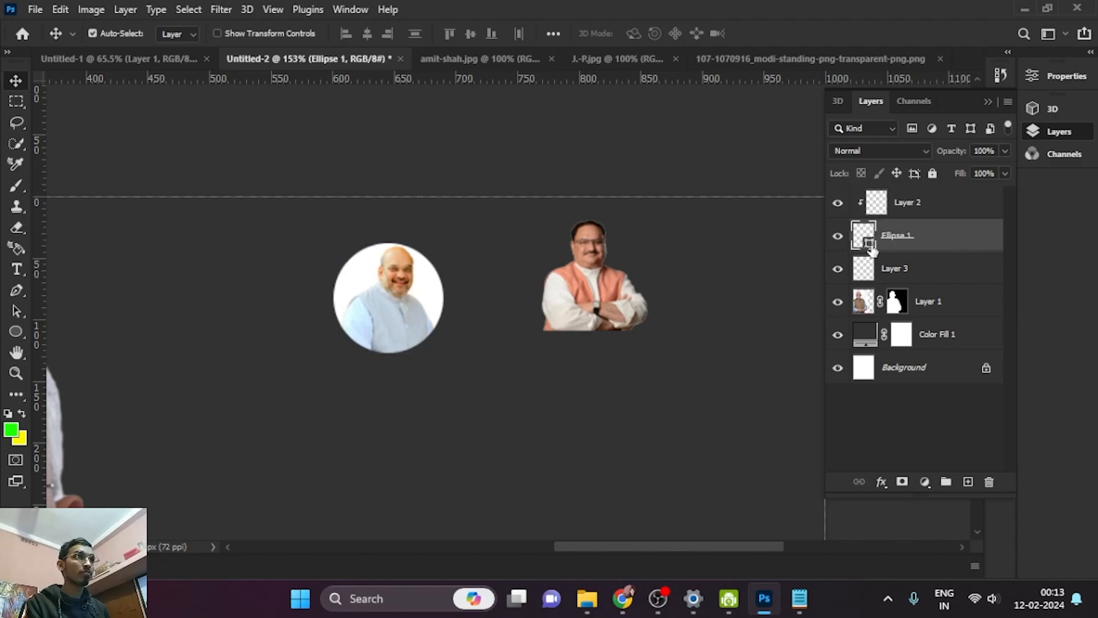
pyautogui.doubleClick(870, 247)
pyautogui.click(672, 335)
pyautogui.click(1027, 291)
pyautogui.moveTo(392, 332); pyautogui.dragTo(393, 320)
# Duplicate the circle behind the J.-P cutout and move the copy to the top of the layer stack
pyautogui.click(935, 237)
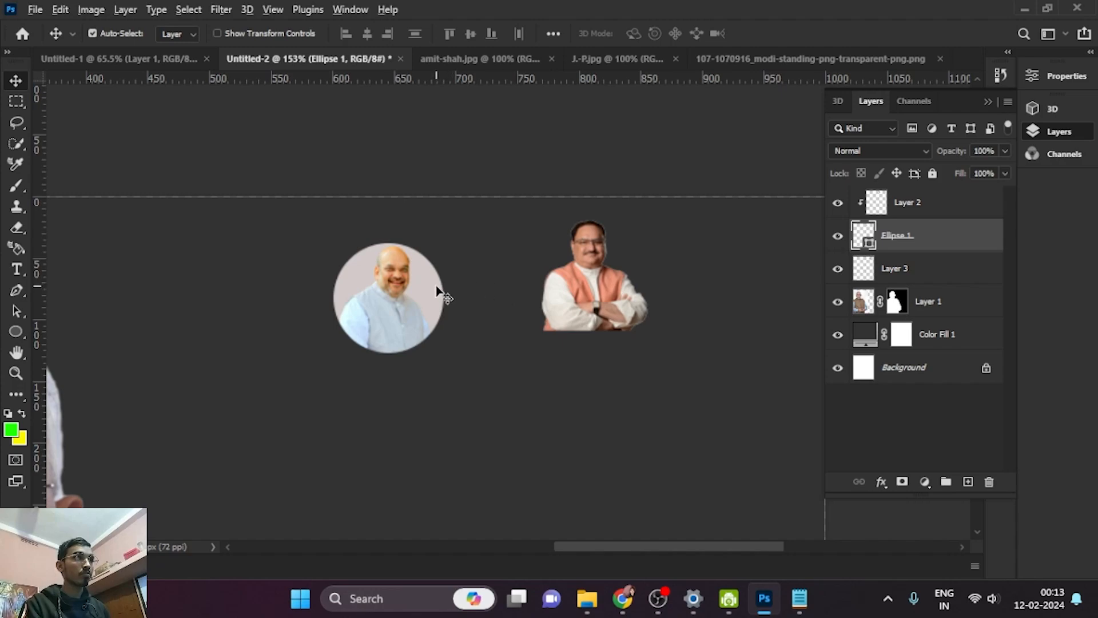
pyautogui.moveTo(439, 292); pyautogui.dragTo(618, 293)
pyautogui.moveTo(966, 234); pyautogui.dragTo(967, 201)
# Move Layer 3 above the circle copy, clip it to that circle and position the J.-P cutout inside
pyautogui.moveTo(928, 309); pyautogui.dragTo(956, 200)
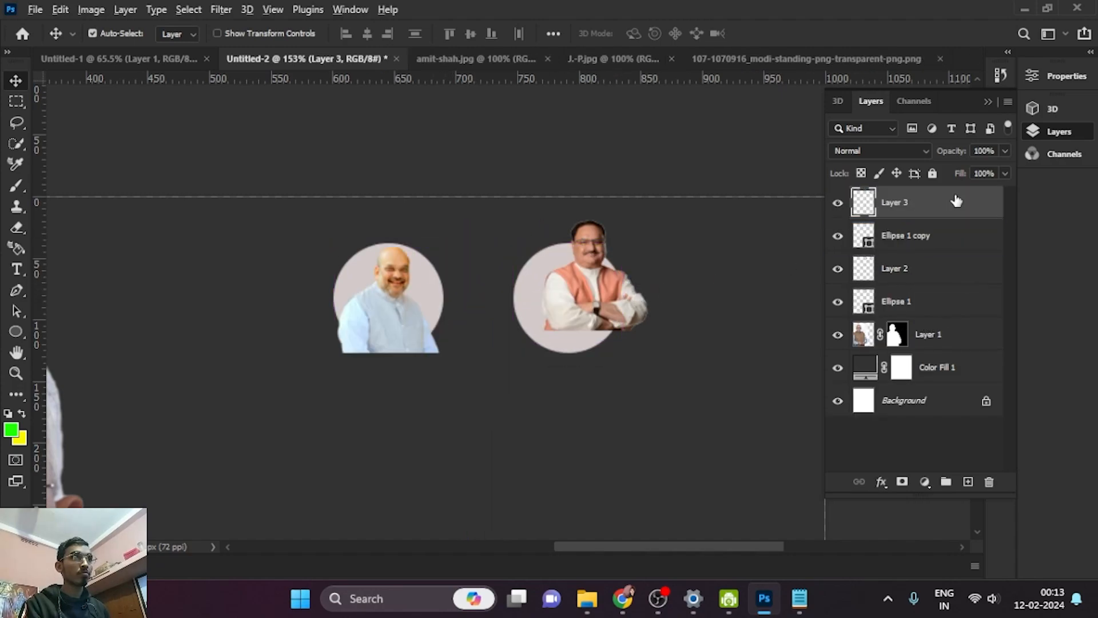
pyautogui.keyDown('alt'); pyautogui.click(963, 218); pyautogui.keyUp('alt')
pyautogui.moveTo(588, 290); pyautogui.dragTo(593, 318)
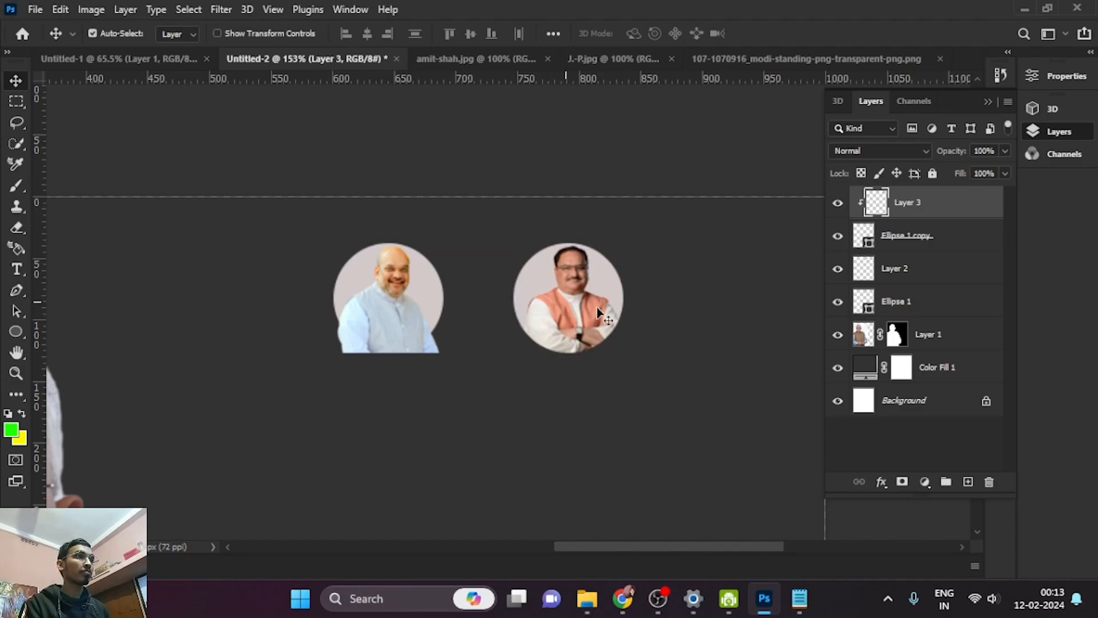
pyautogui.keyDown('shift'); pyautogui.click(943, 246); pyautogui.keyUp('shift')
# Clip Layer 2 to the Ellipse 1 circle again so the Amit Shah portrait stays inside it
pyautogui.click(410, 297)
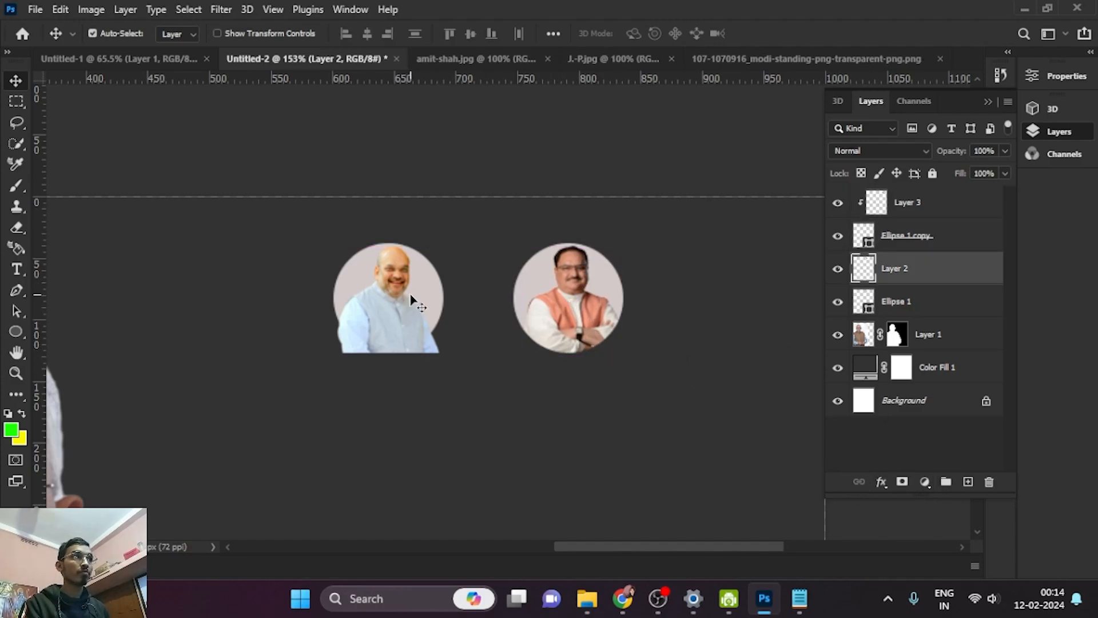
pyautogui.keyDown('alt'); pyautogui.click(949, 278); pyautogui.keyUp('alt')
pyautogui.keyDown('shift'); pyautogui.click(944, 301); pyautogui.keyUp('shift')
pyautogui.click(624, 167)
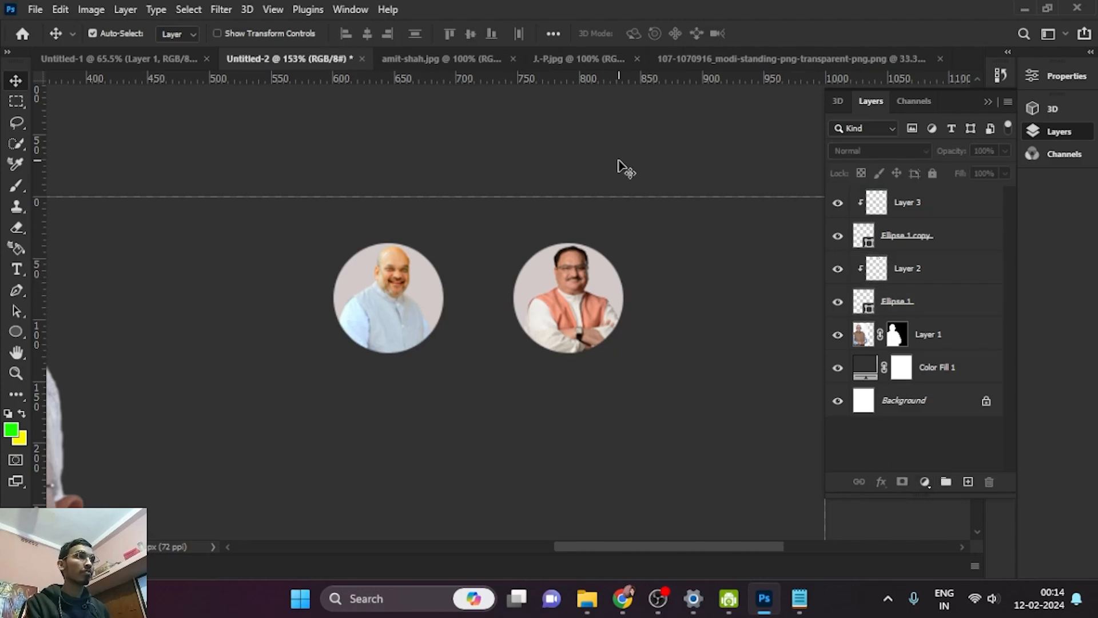
# Move the J.-P circular portrait closer to the Amit Shah one near the poster's upper edge
pyautogui.scroll(-4, 615, 203)
pyautogui.moveTo(570, 279)
pyautogui.mouseDown()
pyautogui.moveTo(547, 285)
pyautogui.moveTo(569, 273)
pyautogui.mouseUp()
pyautogui.click(478, 278)
pyautogui.keyDown('shift'); pyautogui.click(557, 271); pyautogui.keyUp('shift')
pyautogui.click(588, 183)
pyautogui.scroll(-7, 592, 187)
# Duplicate the large Modi portrait layer, Layer 1, and hide the original
pyautogui.click(376, 362)
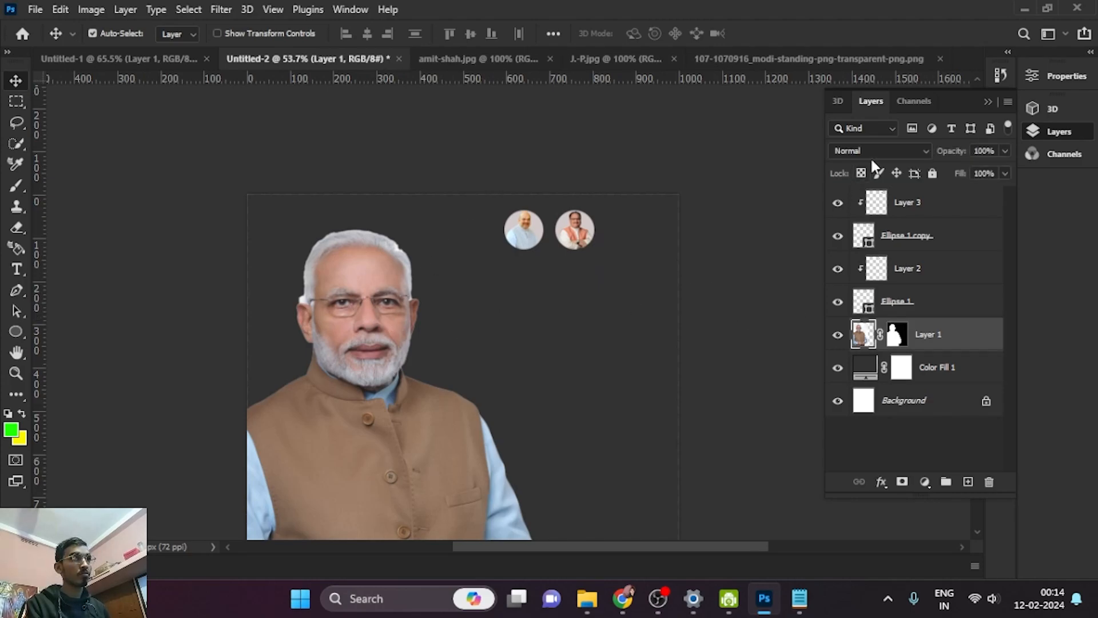
pyautogui.moveTo(932, 345); pyautogui.dragTo(968, 479)
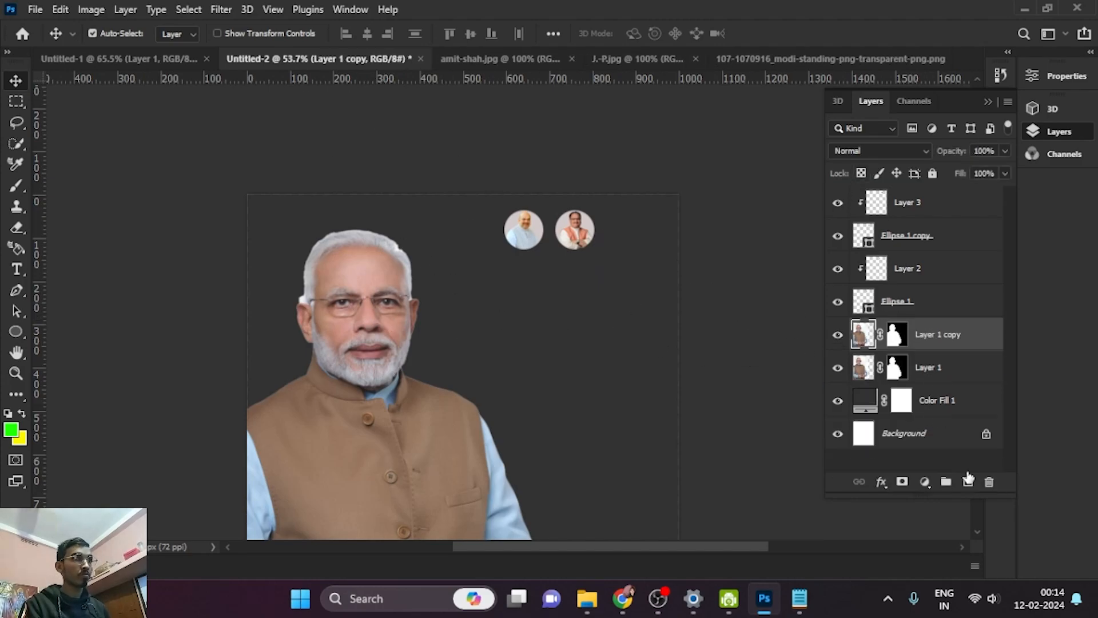
# Apply a Black & White adjustment with the Darker preset to the Layer 1 copy portrait
pyautogui.click(91, 10)
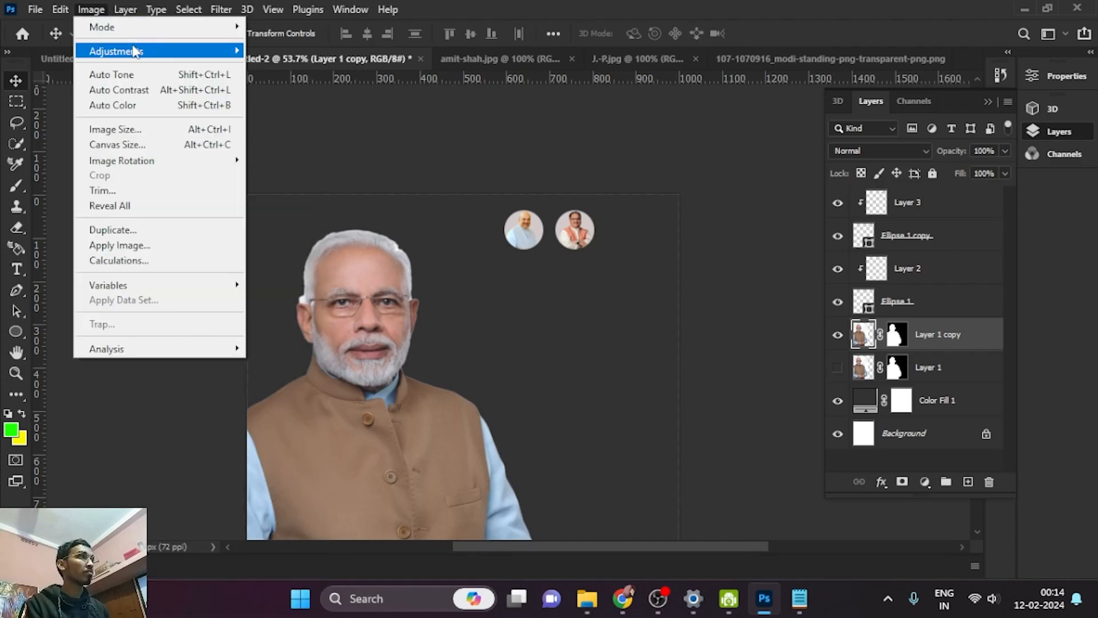
pyautogui.moveTo(135, 51)
pyautogui.click(317, 172)
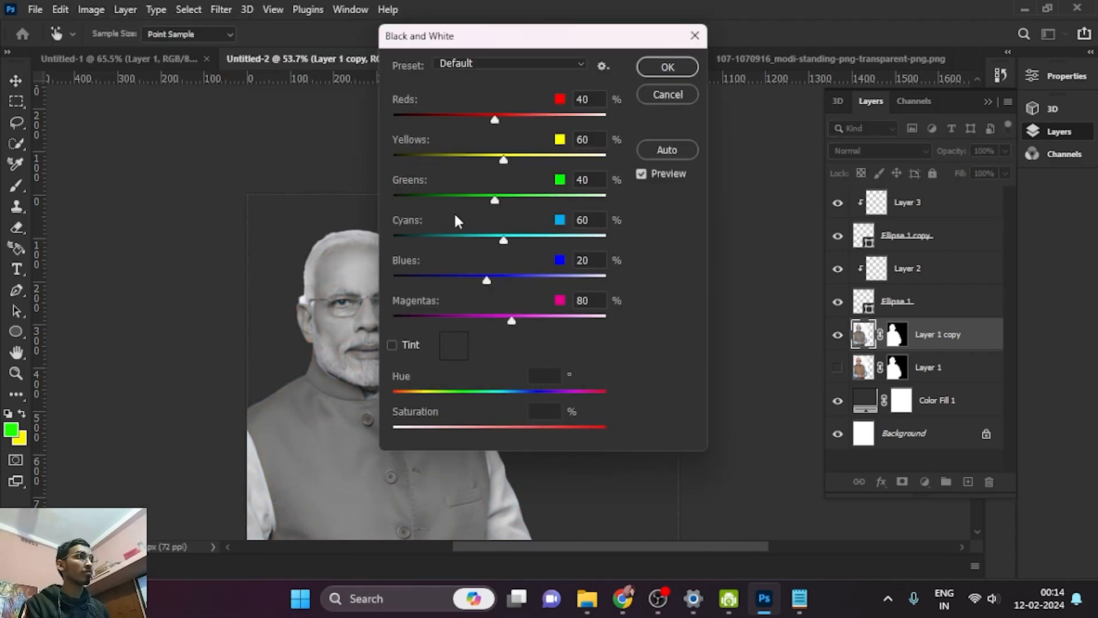
pyautogui.moveTo(547, 40); pyautogui.dragTo(761, 65)
pyautogui.click(735, 90)
pyautogui.click(711, 148)
pyautogui.click(711, 89)
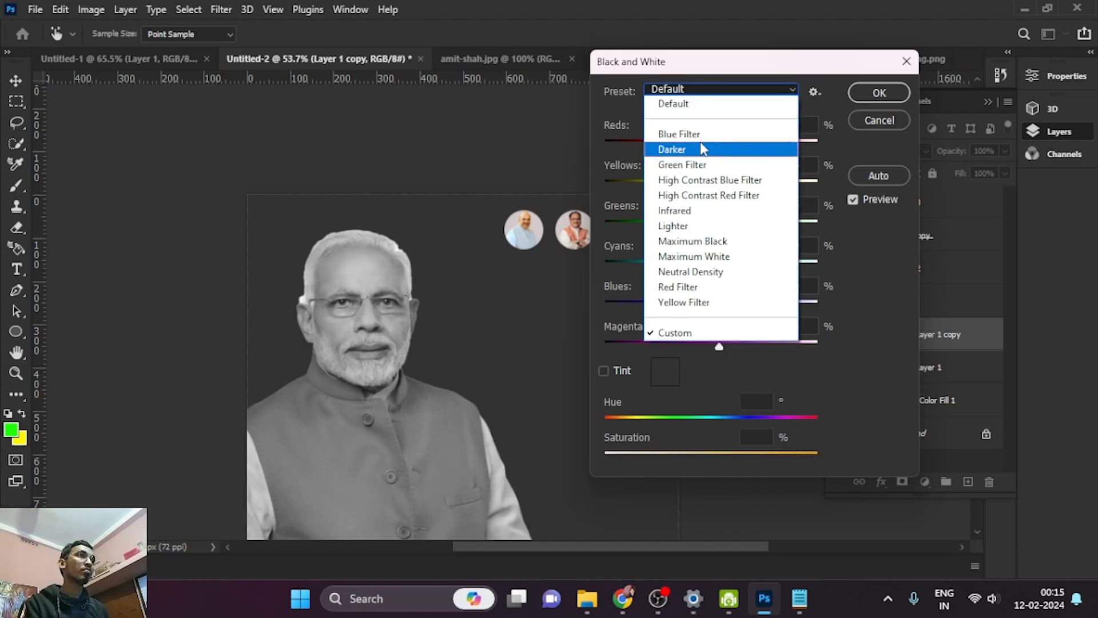
pyautogui.click(702, 148)
pyautogui.click(872, 93)
# Enlarge the black-and-white Modi portrait slightly and reposition it against the poster's left edge
pyautogui.scroll(-2, 504, 218)
pyautogui.moveTo(499, 333); pyautogui.dragTo(492, 366)
pyautogui.hotkey('ctrl', 't')
pyautogui.moveTo(561, 172); pyautogui.dragTo(583, 134)
pyautogui.moveTo(493, 338)
pyautogui.mouseDown()
pyautogui.moveTo(485, 366)
pyautogui.moveTo(487, 323)
pyautogui.mouseUp()
pyautogui.press('Return')
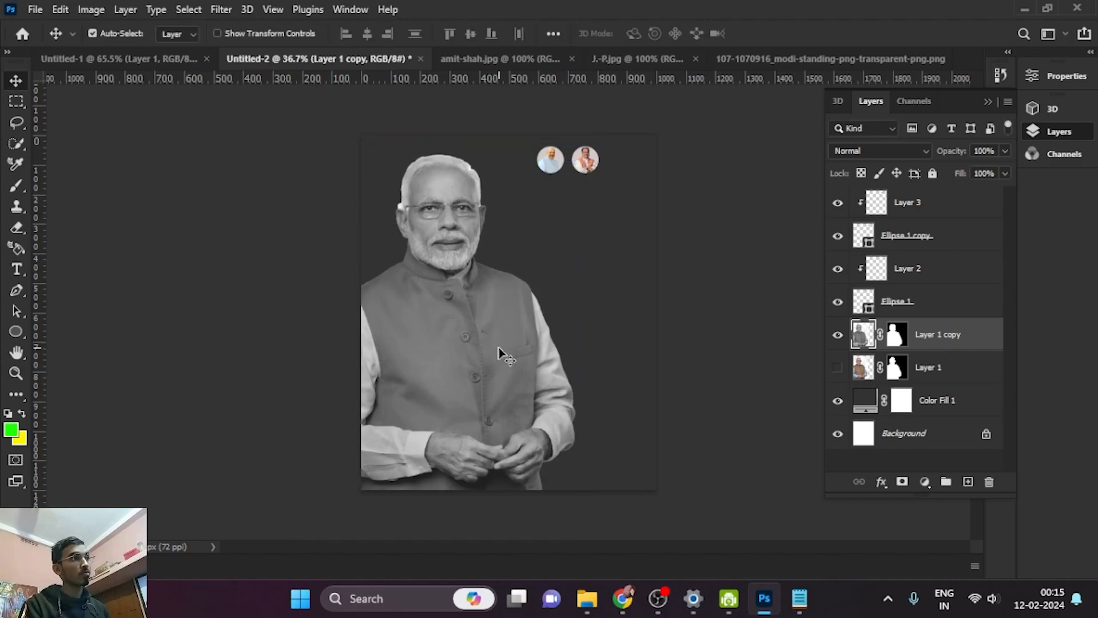
# Scale the portrait up further to fill most of the poster's height, fine-tune its size and nudge it upward
pyautogui.hotkey('ctrl', 't')
pyautogui.moveTo(584, 134); pyautogui.dragTo(616, 77)
pyautogui.moveTo(503, 343); pyautogui.dragTo(493, 365)
pyautogui.press('Return')
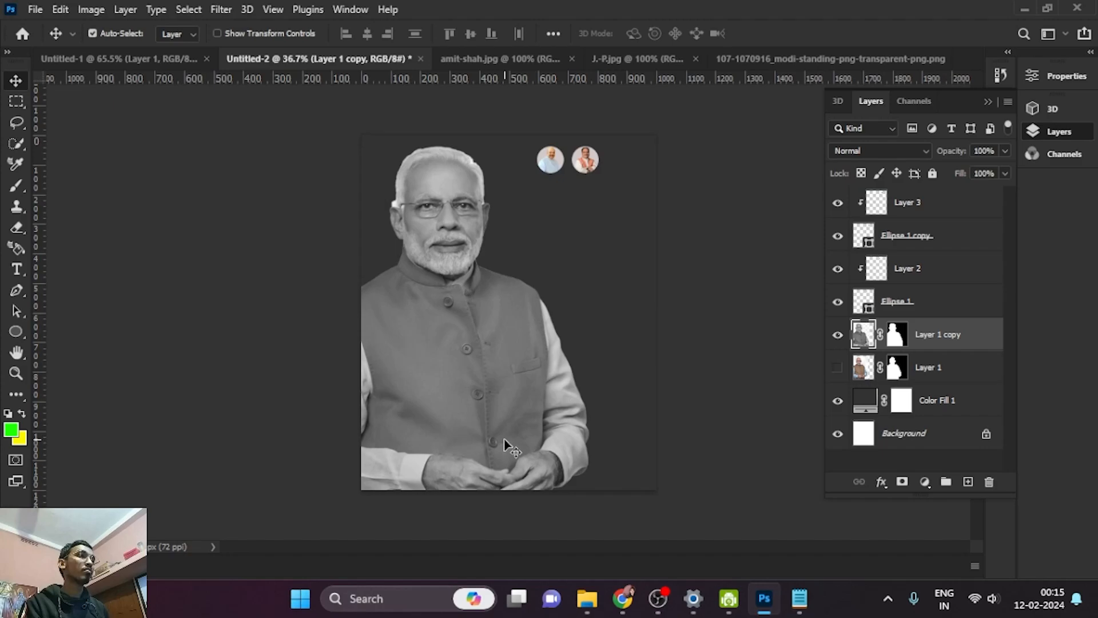
pyautogui.hotkey('ctrl', 't')
pyautogui.moveTo(604, 125); pyautogui.dragTo(601, 130)
pyautogui.press('Return')
pyautogui.moveTo(496, 352); pyautogui.dragTo(495, 344)
pyautogui.click(664, 378)
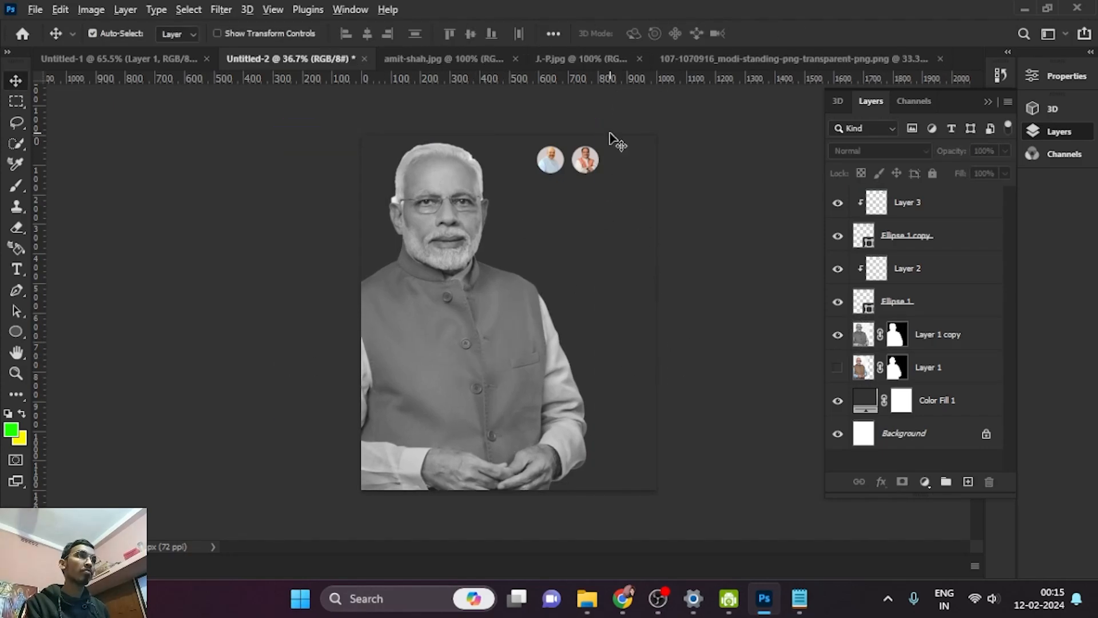
# Add horizontal guides across the portrait's forehead and near its wrists, plus a vertical guide just inside the poster's right edge
pyautogui.scroll(2, 611, 139)
pyautogui.moveTo(474, 80); pyautogui.dragTo(504, 150)
pyautogui.moveTo(434, 80); pyautogui.dragTo(563, 513)
pyautogui.moveTo(37, 299); pyautogui.dragTo(673, 280)
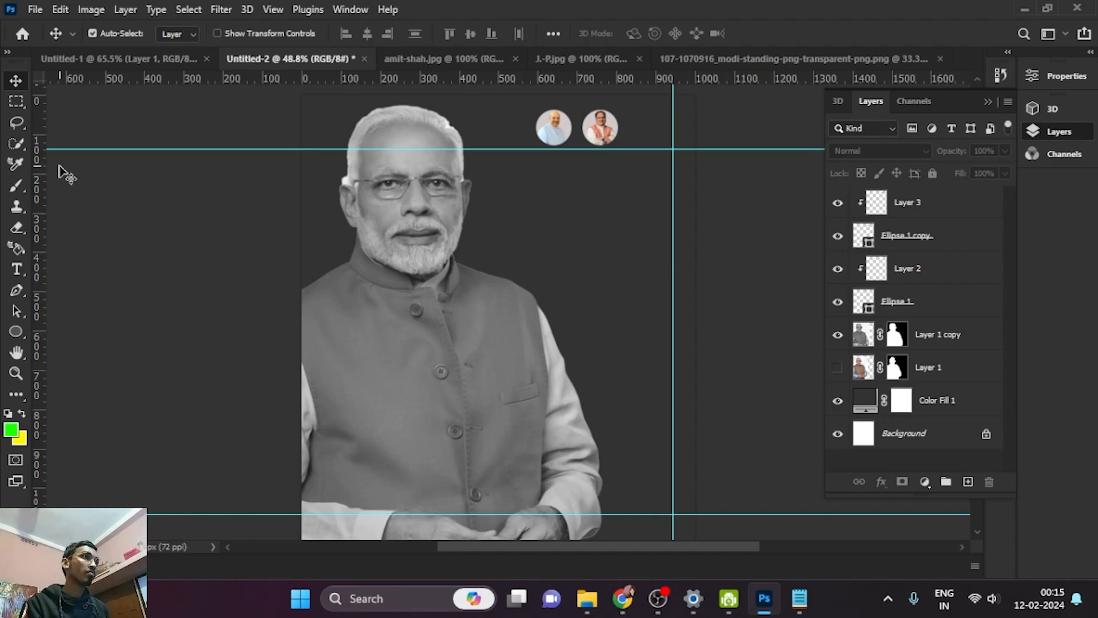
# Set the Pen tool to Path mode and trace from the upper guide down beside the portrait's head to the shoulder
pyautogui.press('p')
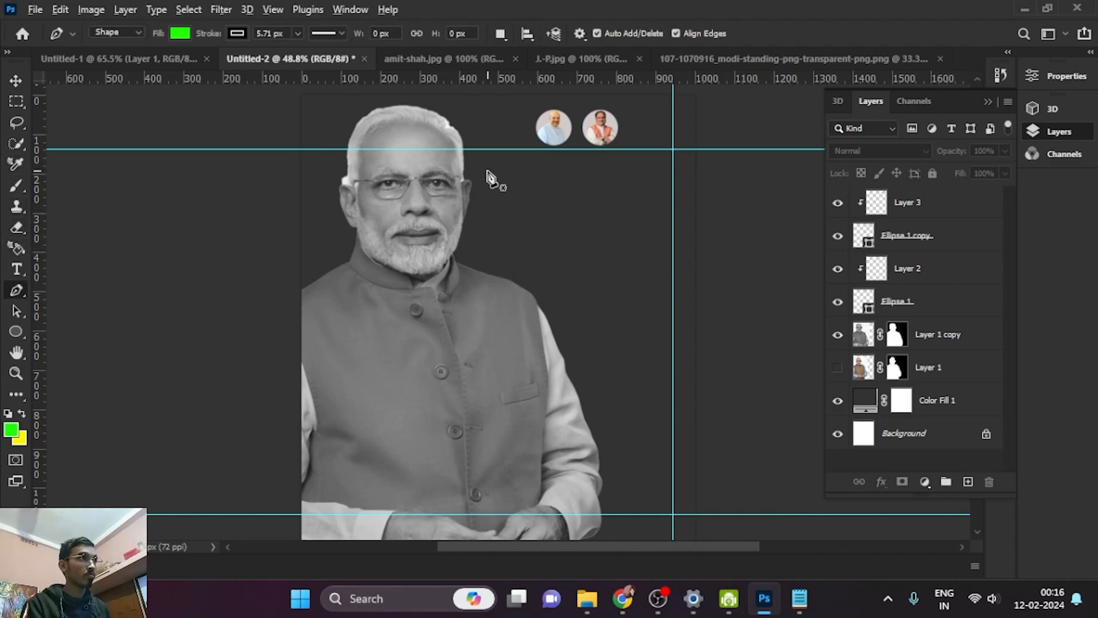
pyautogui.scroll(3, 486, 178)
pyautogui.click(461, 136)
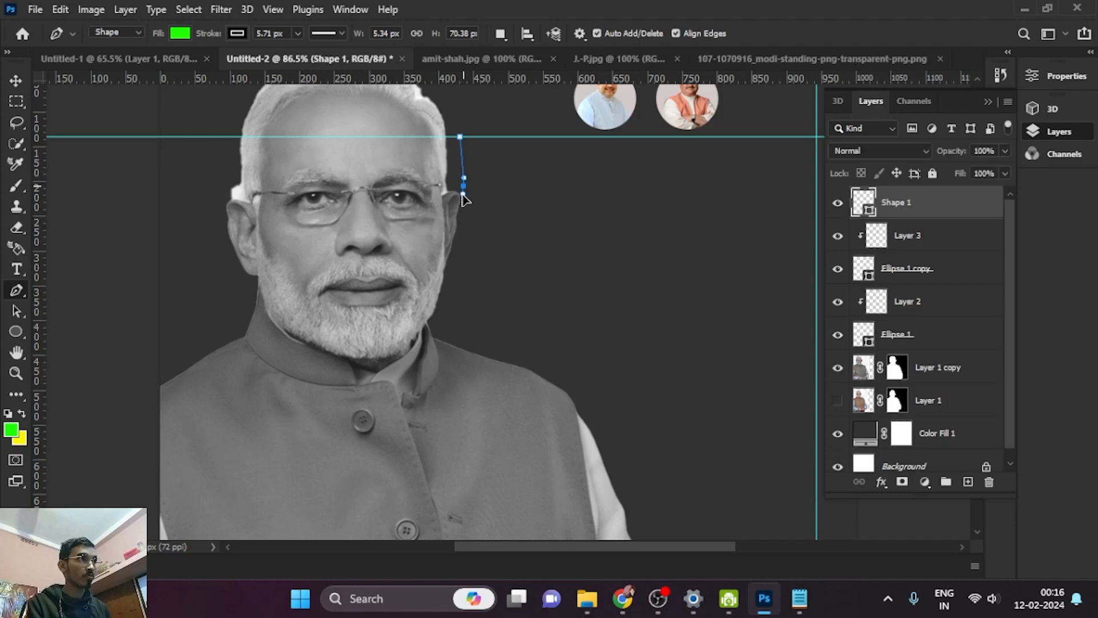
pyautogui.hotkey('ctrl', 'z')
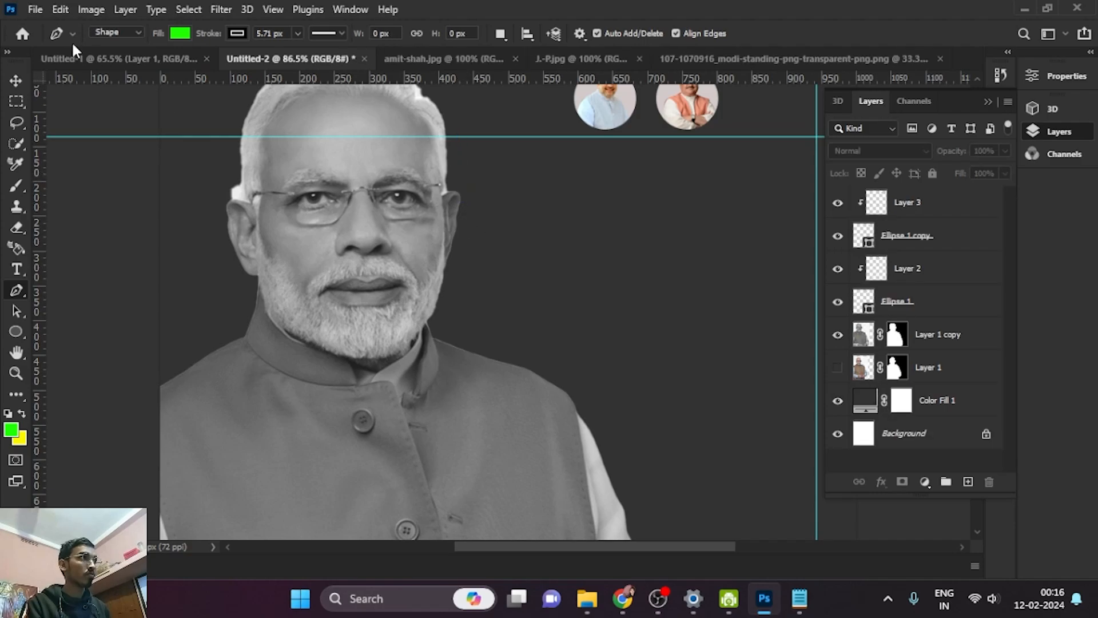
pyautogui.click(116, 33)
pyautogui.click(105, 59)
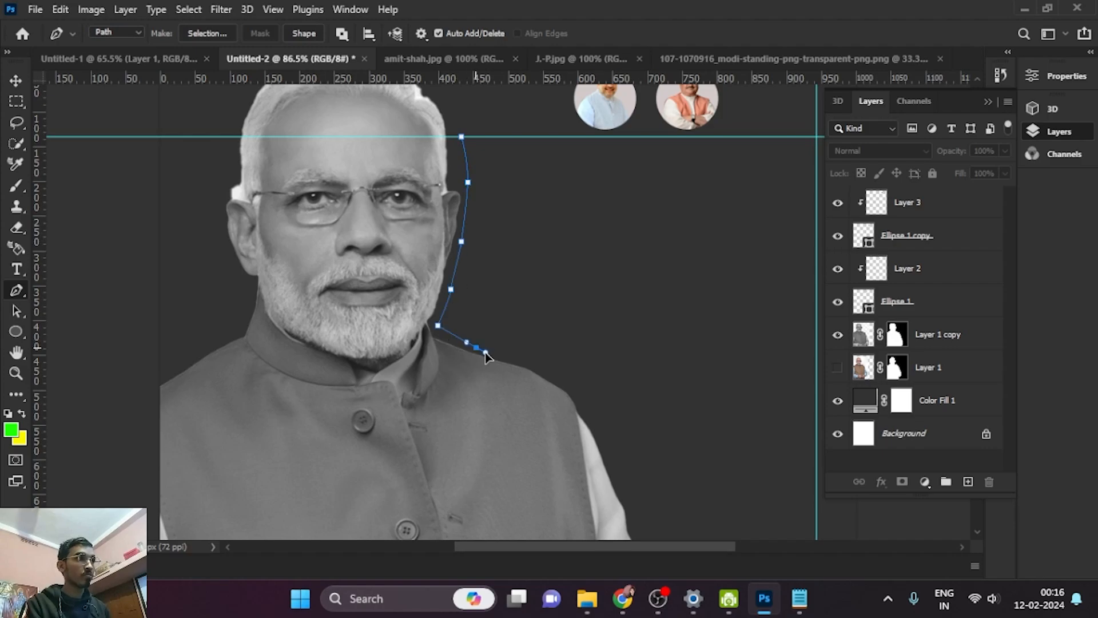
# Continue the path down the shoulder and sleeve to the lower guide, and close it along the guides
pyautogui.scroll(-3, 572, 372)
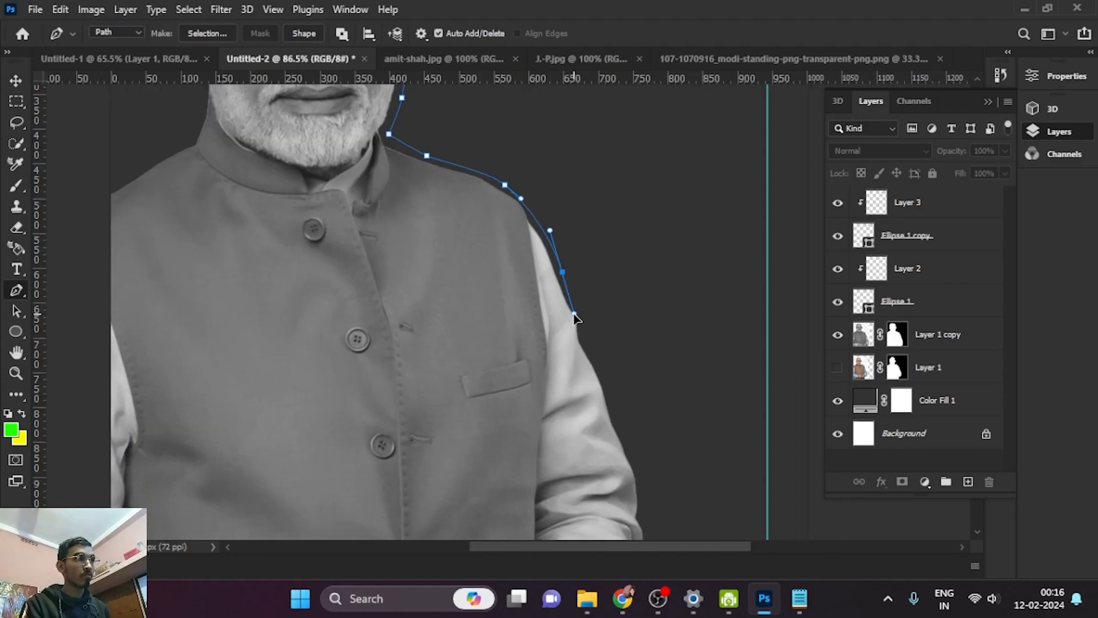
pyautogui.click(591, 354)
pyautogui.moveTo(631, 335); pyautogui.dragTo(609, 183)
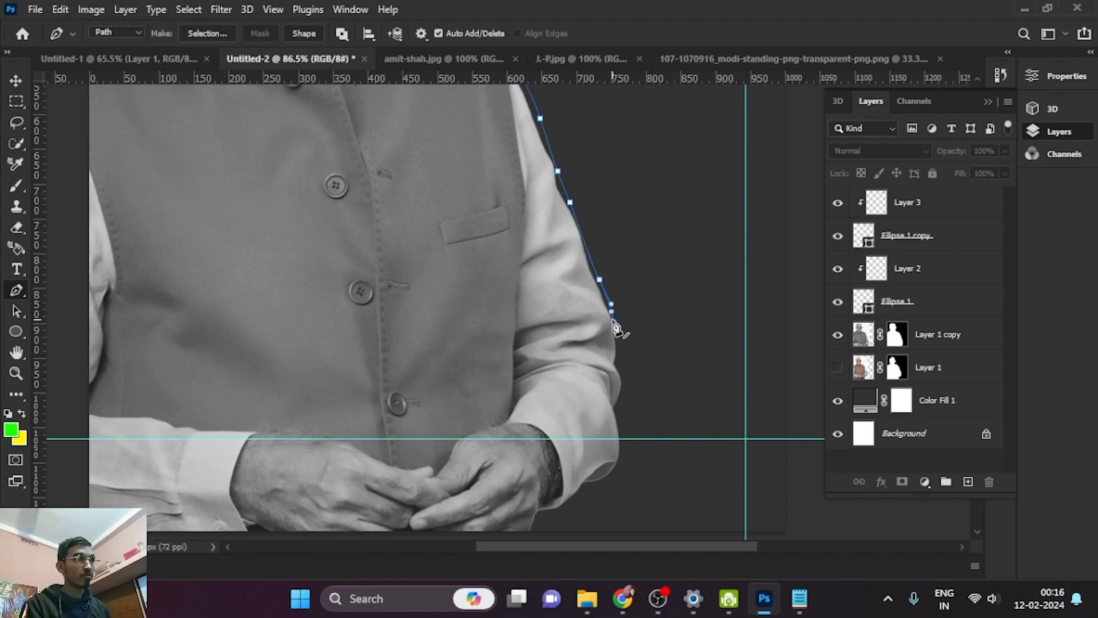
pyautogui.scroll(3, 615, 328)
pyautogui.click(584, 269)
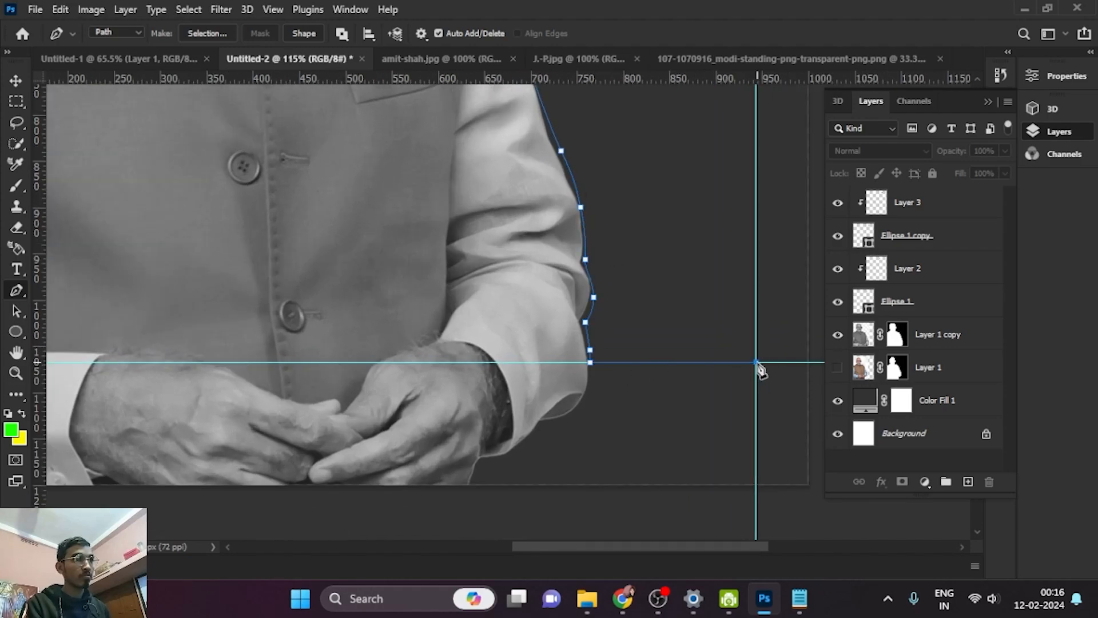
pyautogui.hotkey('ctrl', '0')
pyautogui.click(667, 149)
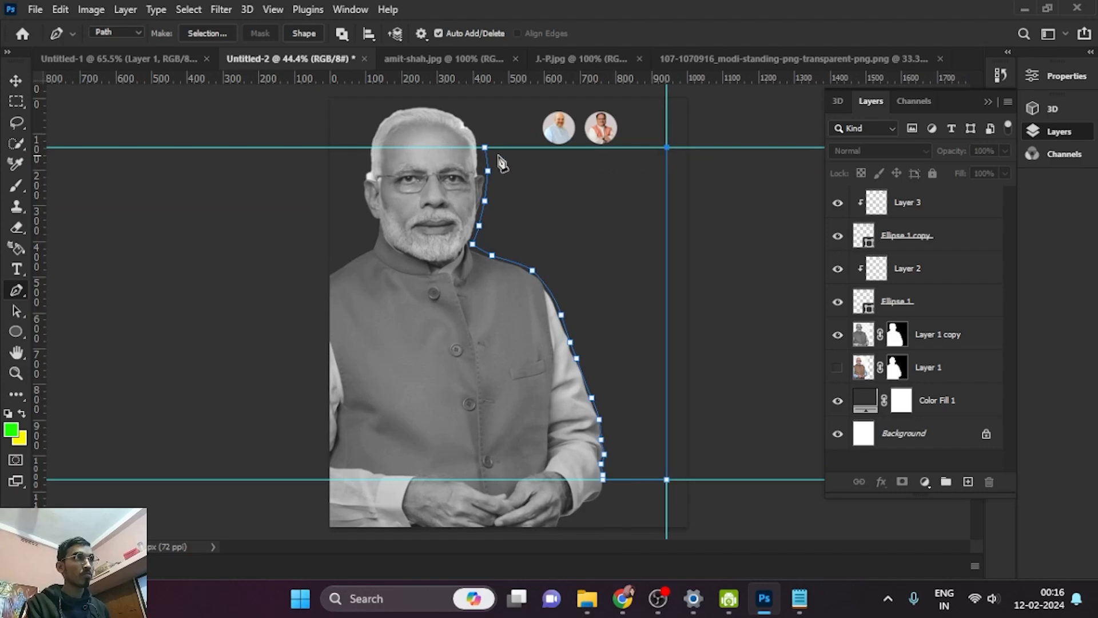
pyautogui.click(485, 148)
pyautogui.press('t')
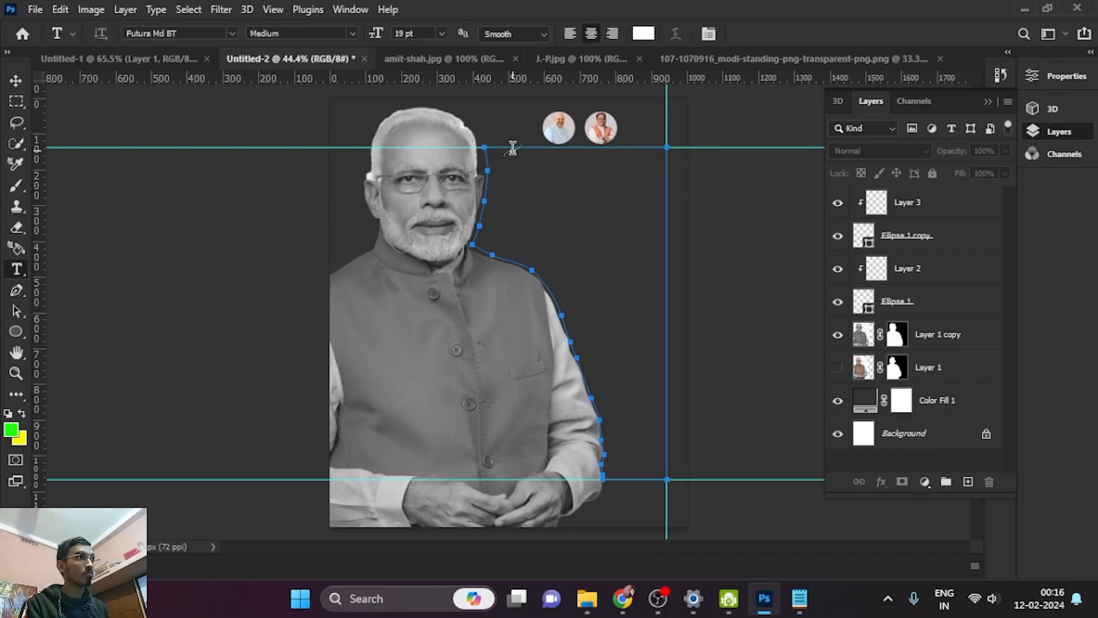
pyautogui.click(536, 150)
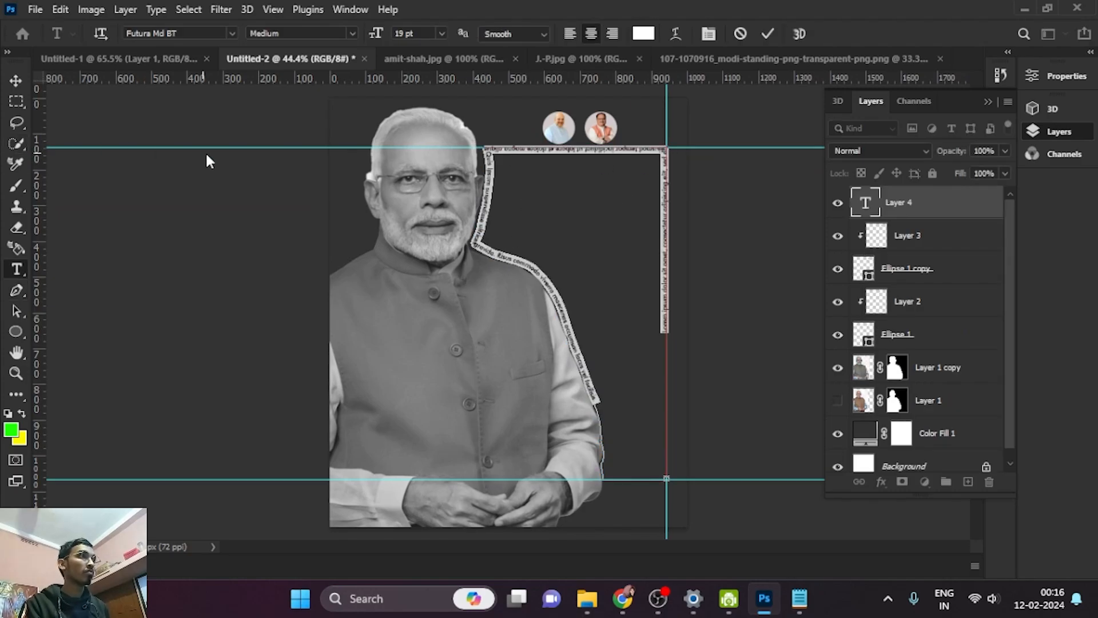
pyautogui.click(15, 80)
pyautogui.hotkey('ctrl', 'z')
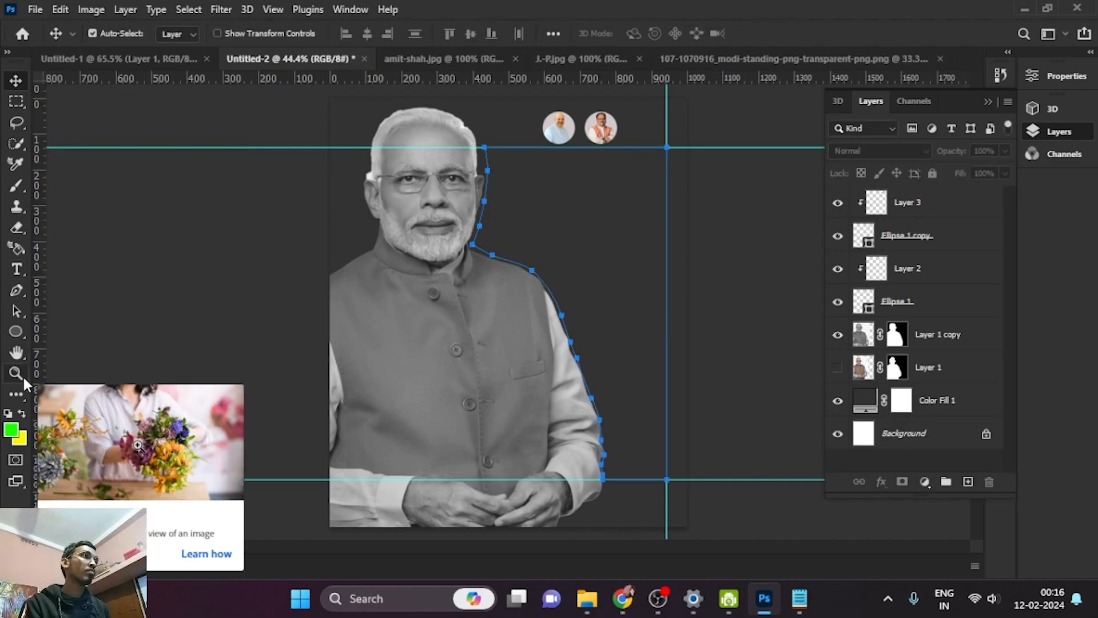
# Create a text block inside the closed path and fill it with the "Till march 2019" paragraph copied from the Notepad document
pyautogui.click(16, 269)
pyautogui.click(511, 170)
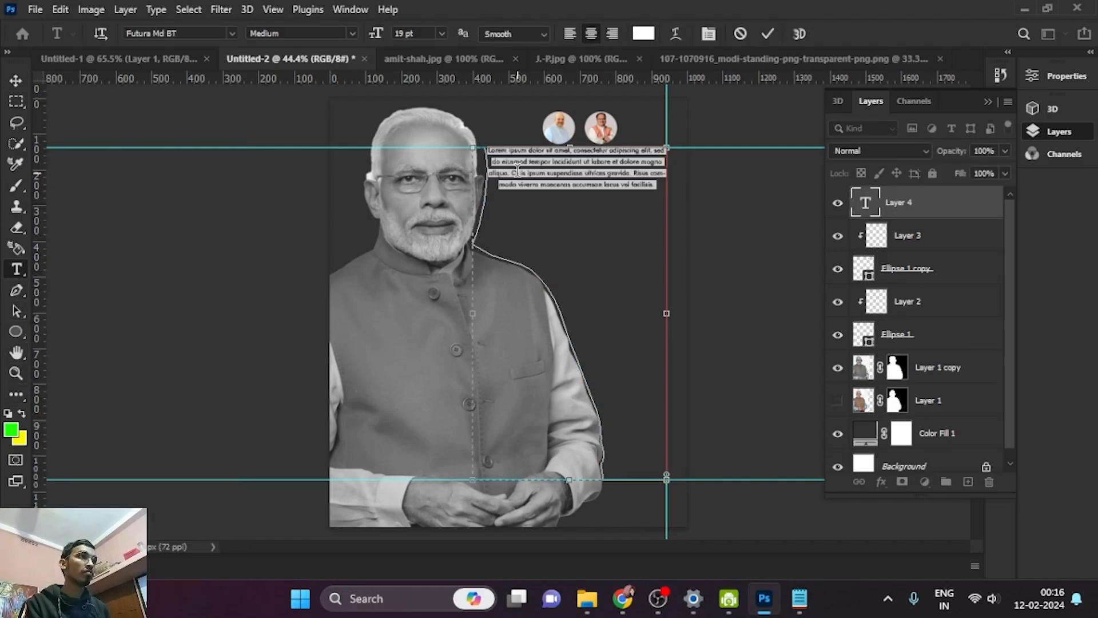
pyautogui.click(799, 598)
pyautogui.moveTo(367, 184); pyautogui.dragTo(12, 120)
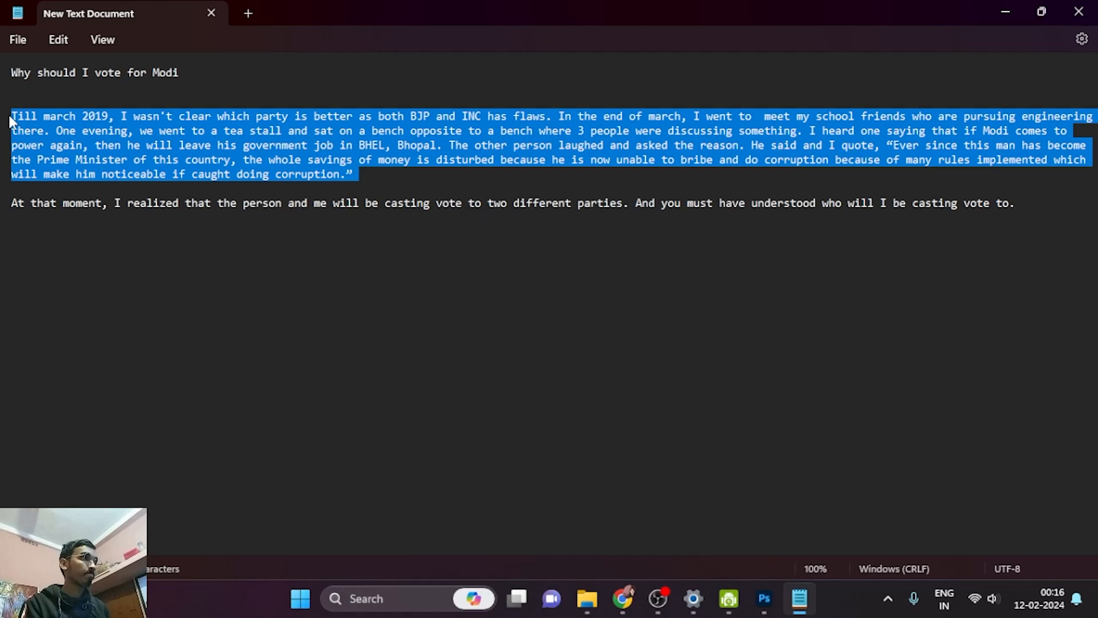
pyautogui.hotkey('ctrl', 'c')
pyautogui.click(1006, 11)
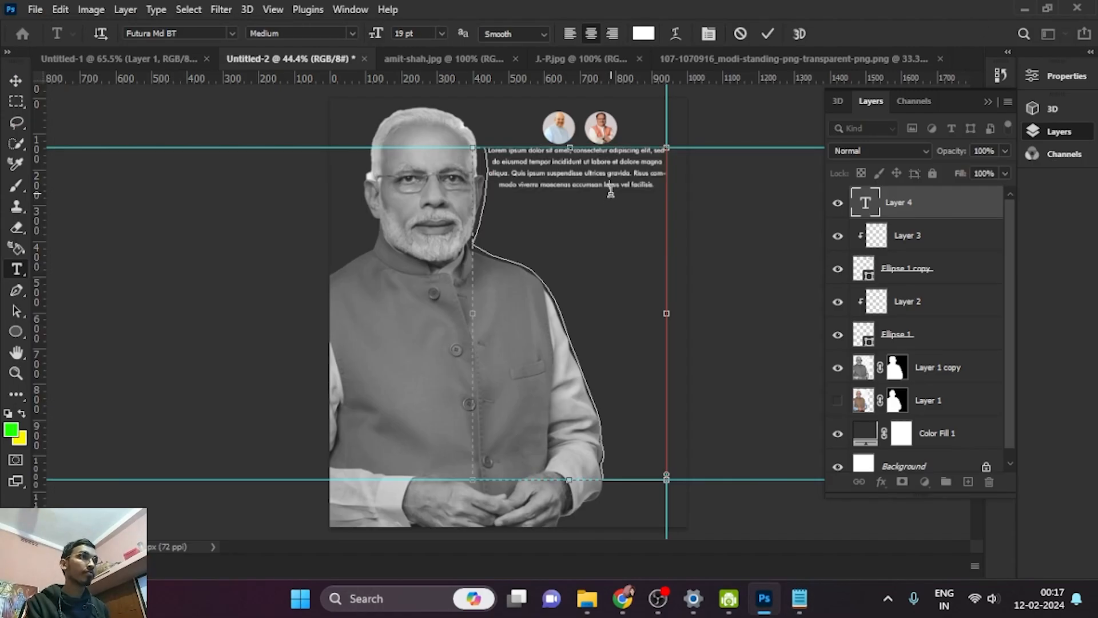
pyautogui.hotkey('ctrl', 'v')
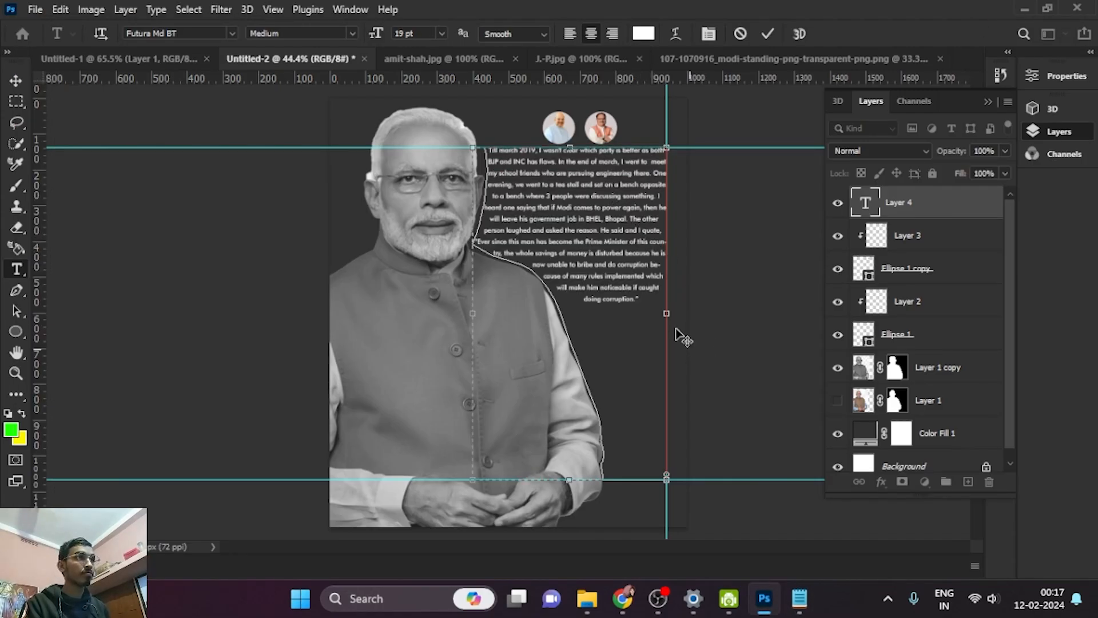
# Copy the "At that moment, I realized" paragraph from the Notepad document and add it below the first paragraph in the text block
pyautogui.click(799, 598)
pyautogui.moveTo(1051, 200); pyautogui.dragTo(5, 218)
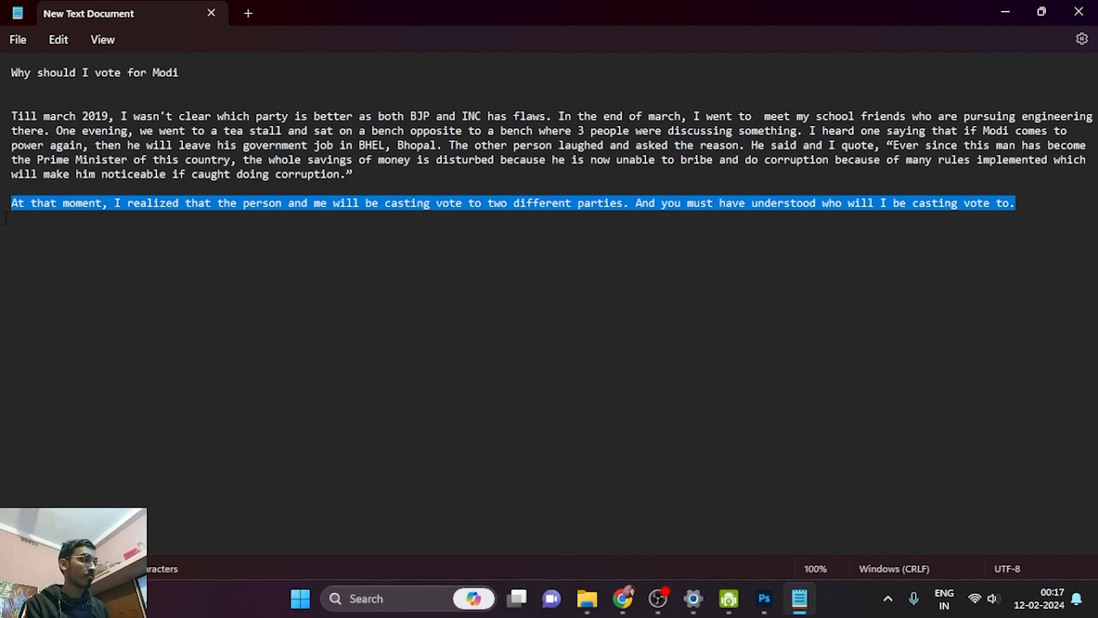
pyautogui.click(1007, 10)
pyautogui.hotkey('ctrl', 'v')
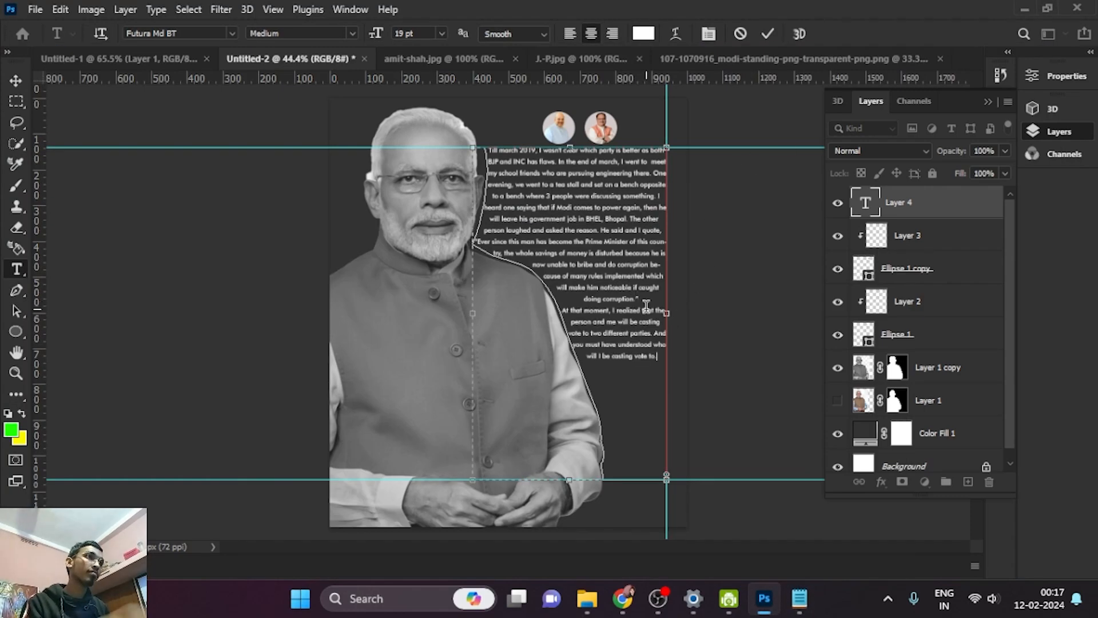
pyautogui.click(17, 80)
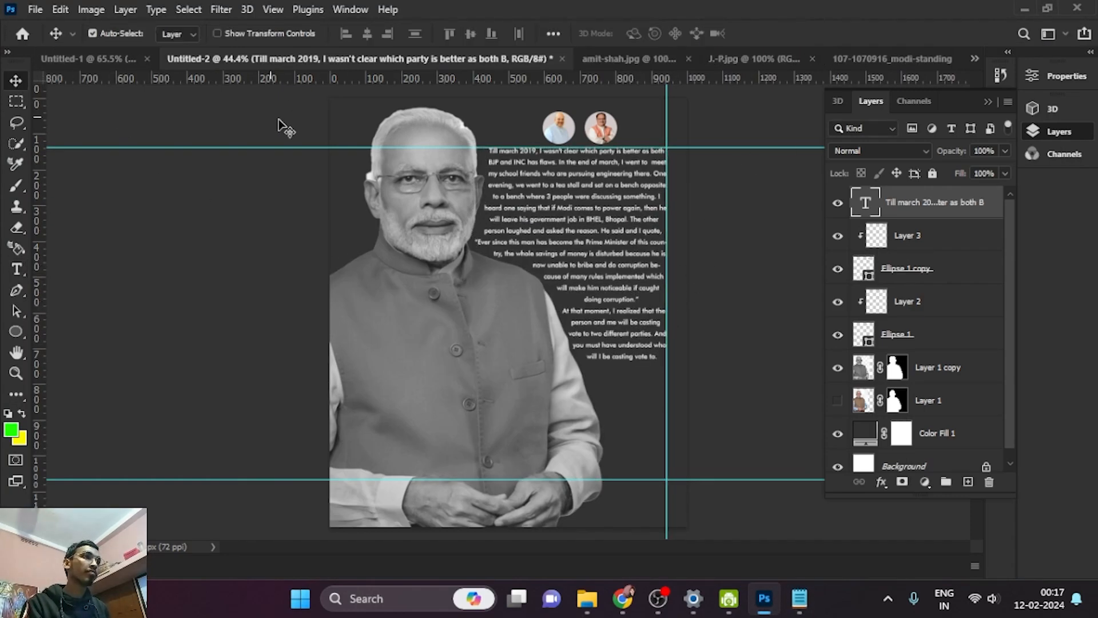
# Open the body text for editing, try left and centred alignment, and right-align it
pyautogui.doubleClick(524, 219)
pyautogui.click(571, 33)
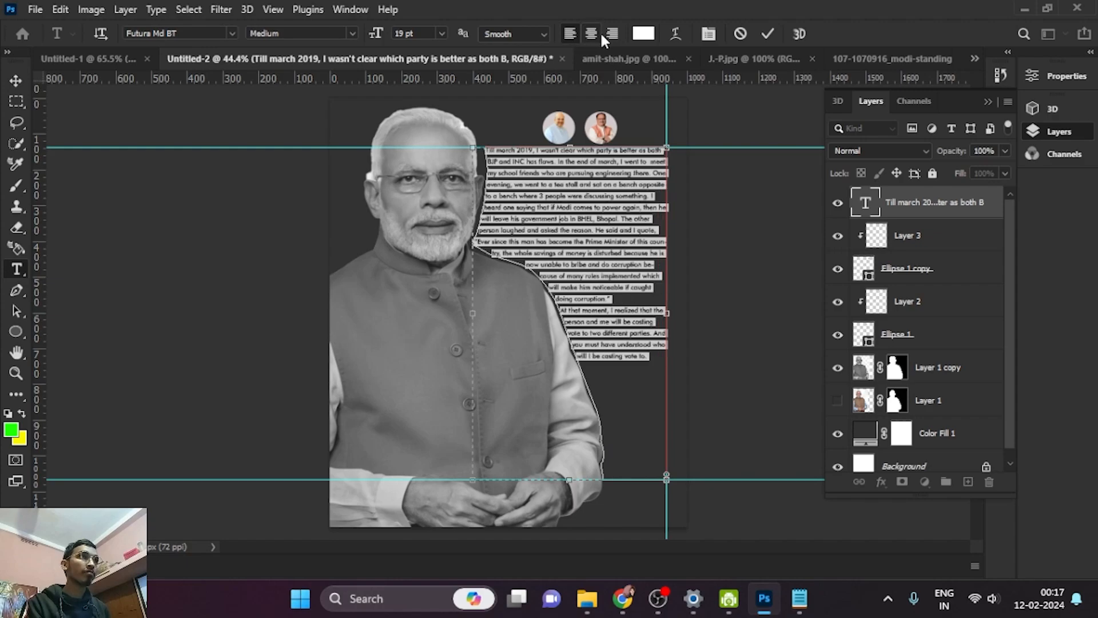
pyautogui.click(610, 33)
pyautogui.click(594, 34)
pyautogui.click(612, 33)
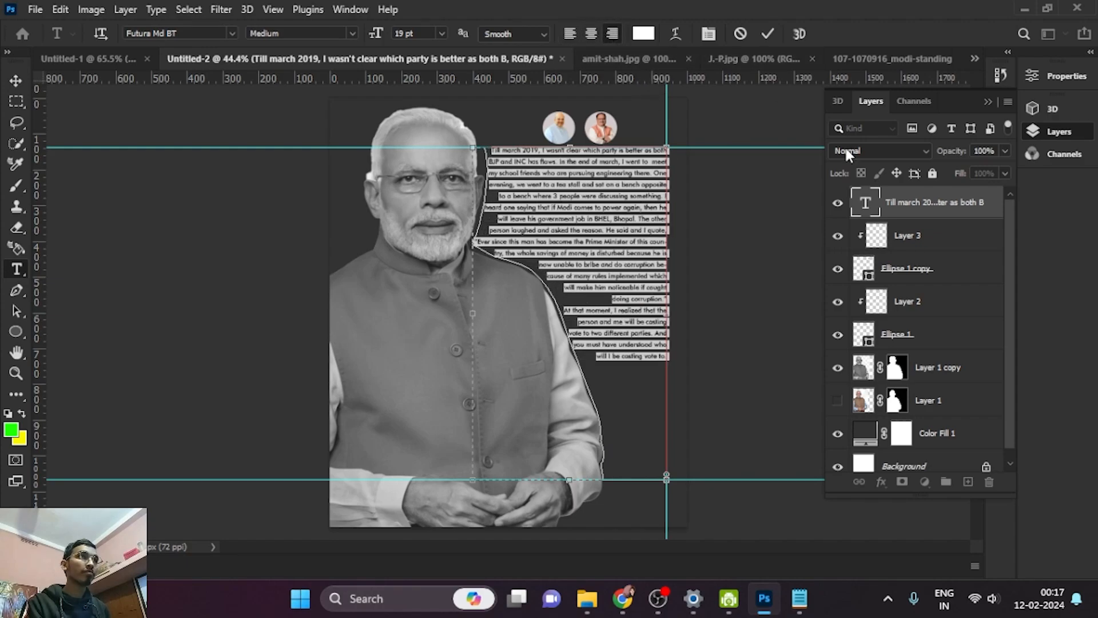
# Justify the body text with the last lines aligned left
pyautogui.click(987, 102)
pyautogui.click(1003, 197)
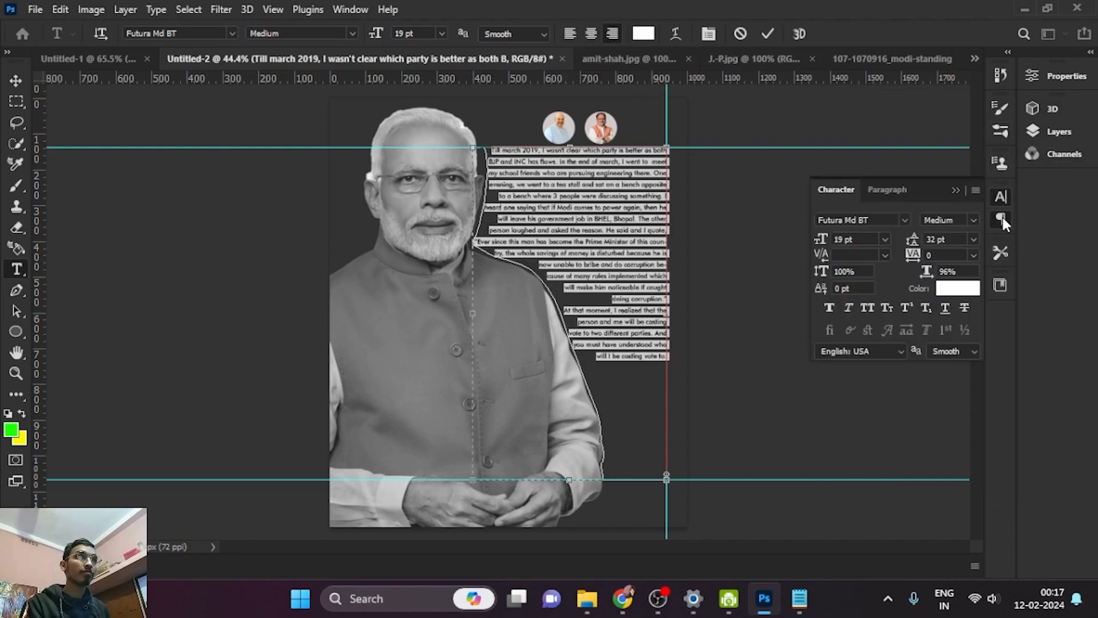
pyautogui.click(1000, 217)
pyautogui.click(1000, 198)
pyautogui.click(1000, 218)
pyautogui.click(963, 219)
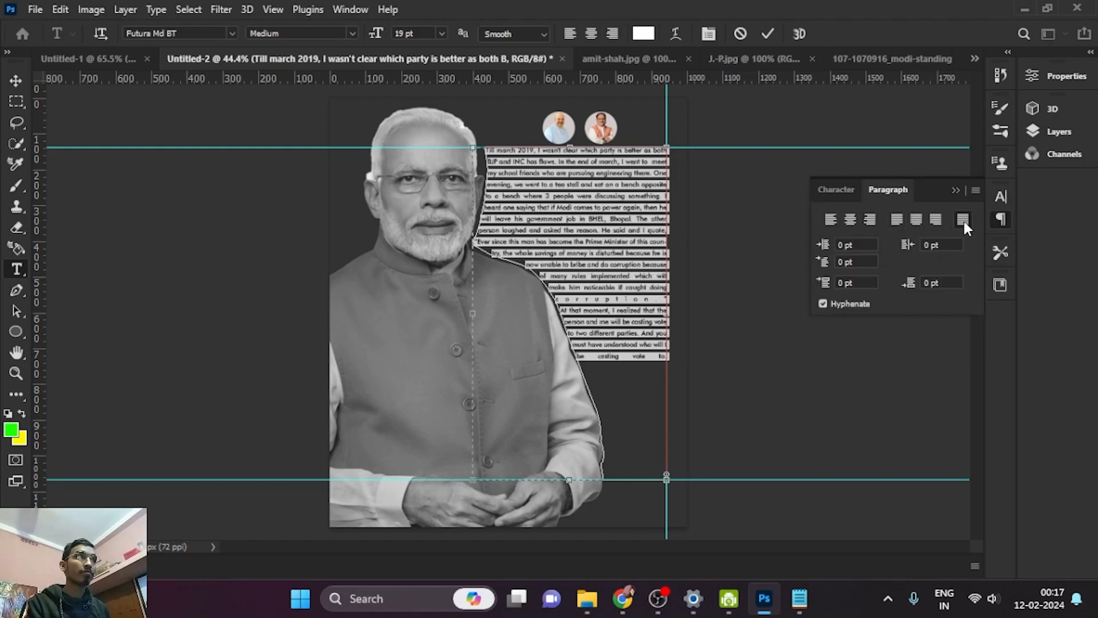
pyautogui.click(936, 218)
pyautogui.click(896, 219)
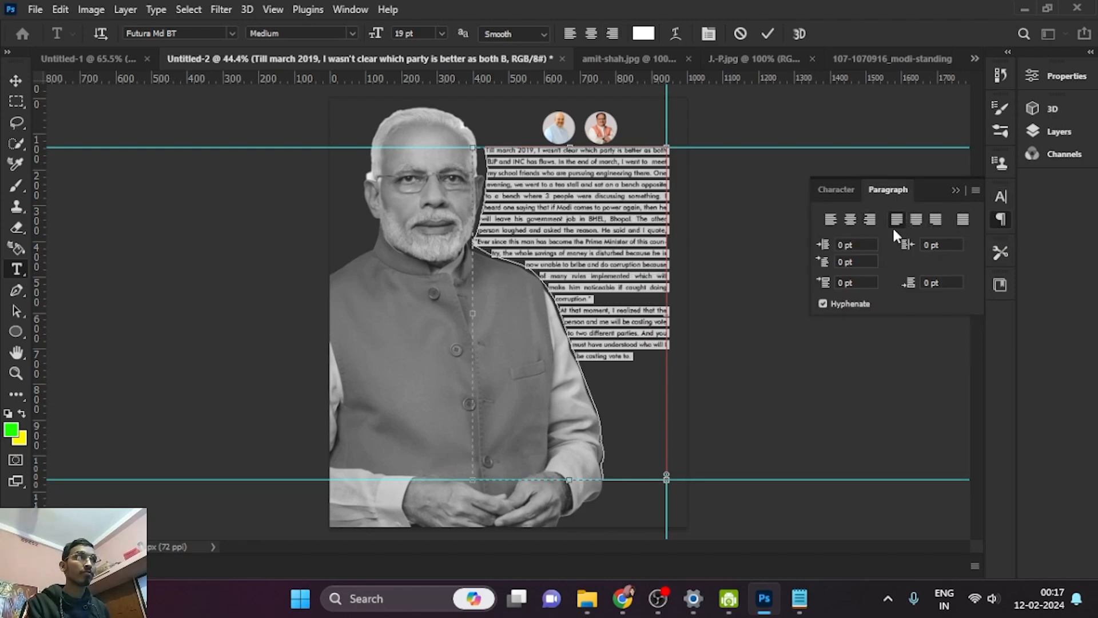
# Insert a blank line before the "At that moment" paragraph and finish editing the text
pyautogui.click(651, 311)
pyautogui.press('Return')
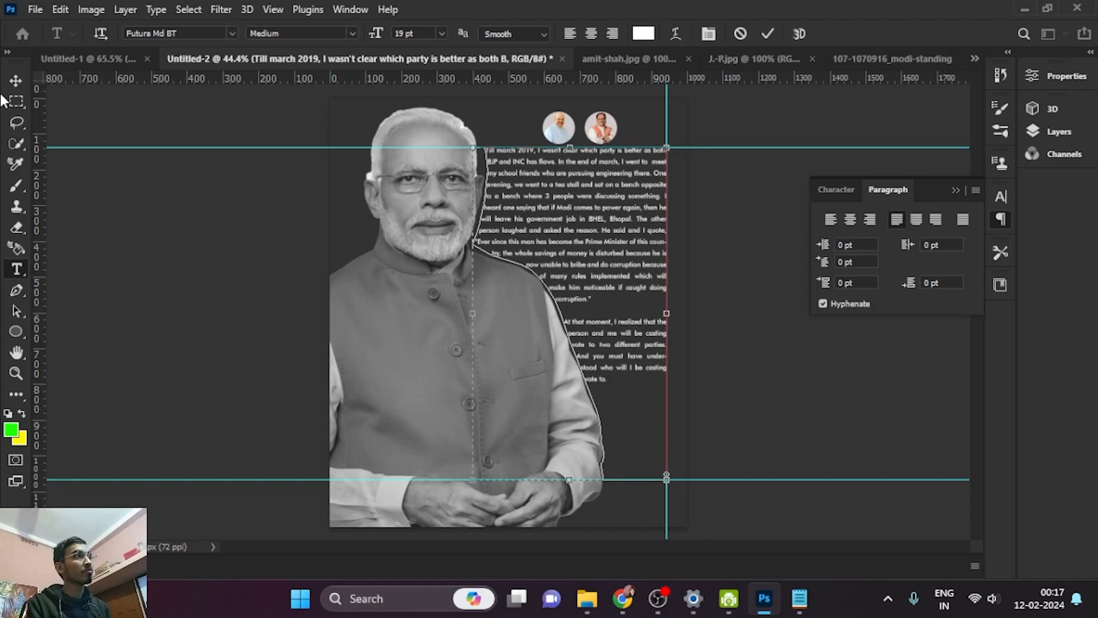
pyautogui.click(15, 80)
# Set the body text's font size to 23 pt and change its colour from white to a medium grey
pyautogui.click(845, 192)
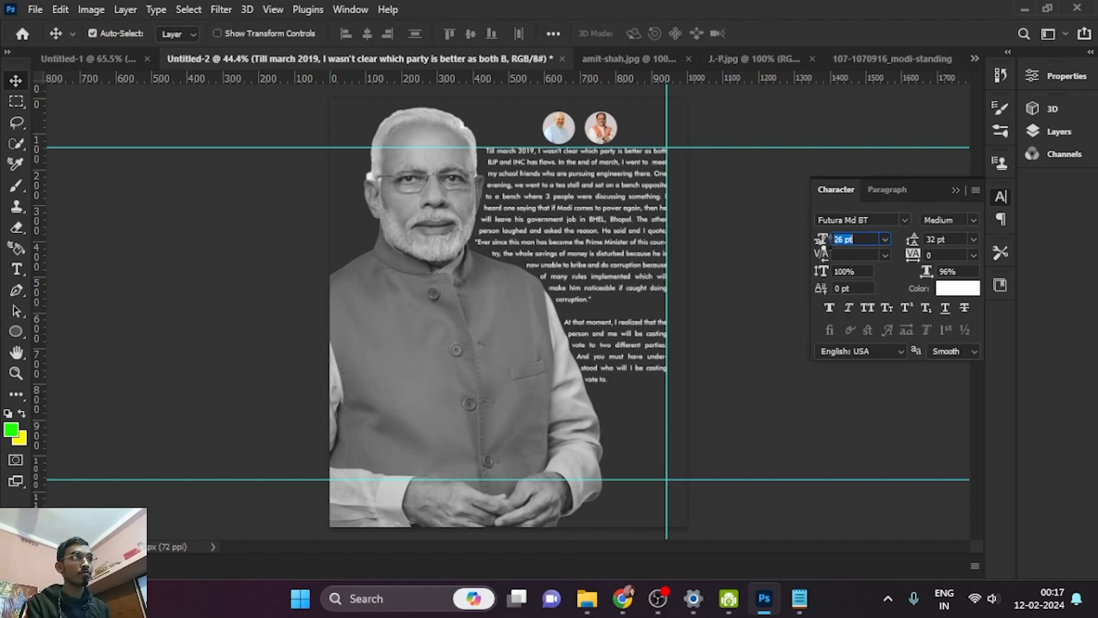
pyautogui.moveTo(823, 243); pyautogui.dragTo(820, 241)
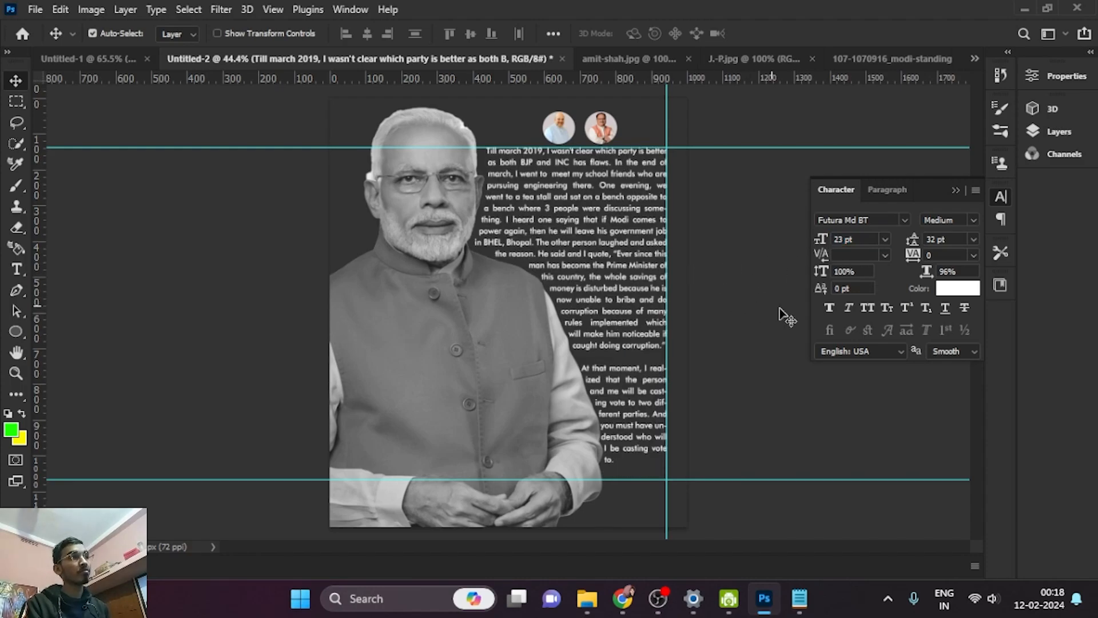
pyautogui.click(940, 294)
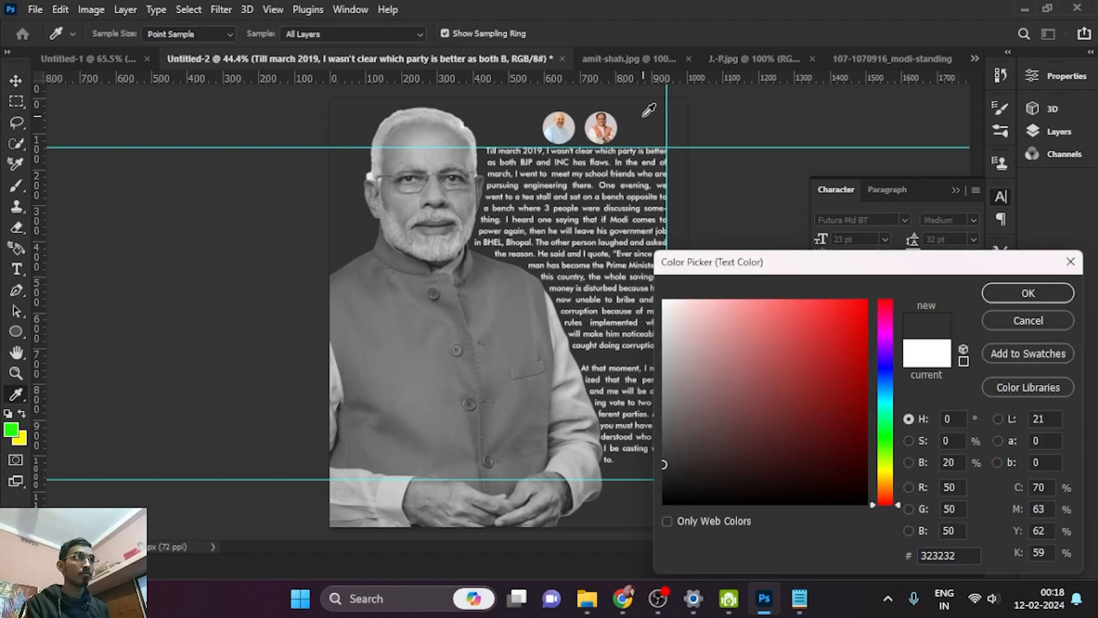
pyautogui.moveTo(695, 387)
pyautogui.mouseDown()
pyautogui.moveTo(662, 402)
pyautogui.moveTo(665, 391)
pyautogui.mouseUp()
pyautogui.click(1027, 293)
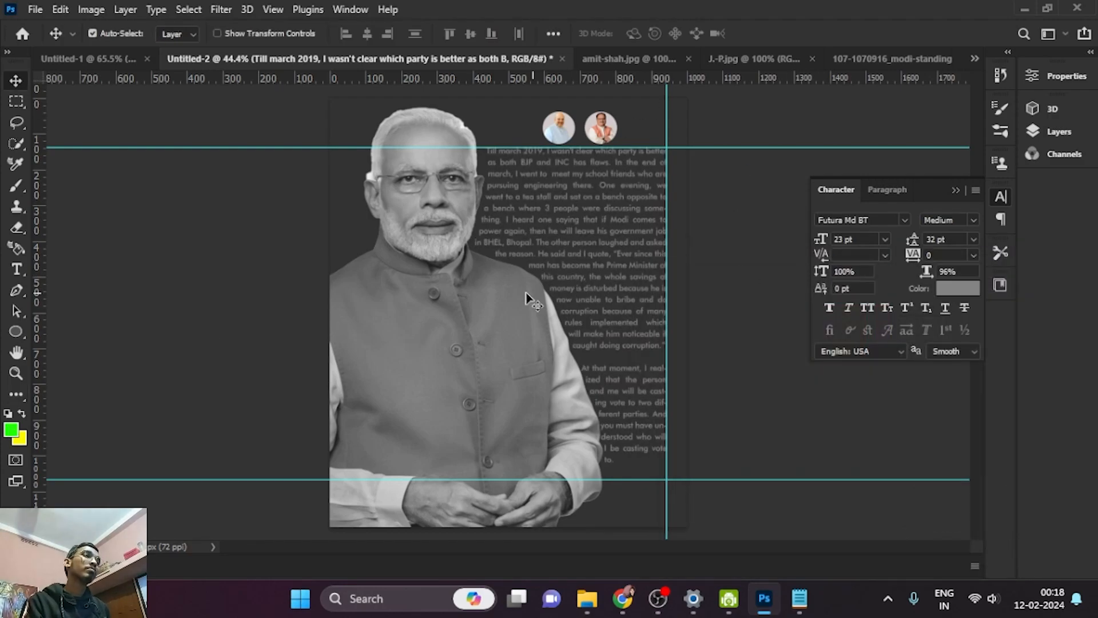
# Switch to Notepad, delete both body paragraphs, and copy "vote for Modi" from the title line
pyautogui.click(799, 598)
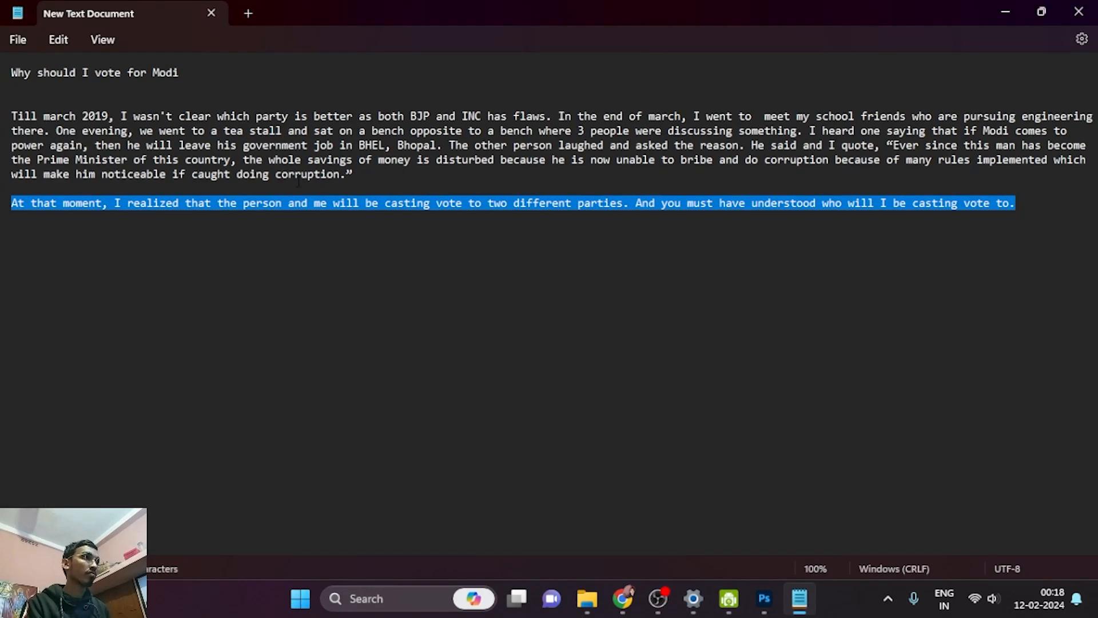
pyautogui.moveTo(312, 193); pyautogui.dragTo(14, 120)
pyautogui.press('BackSpace')
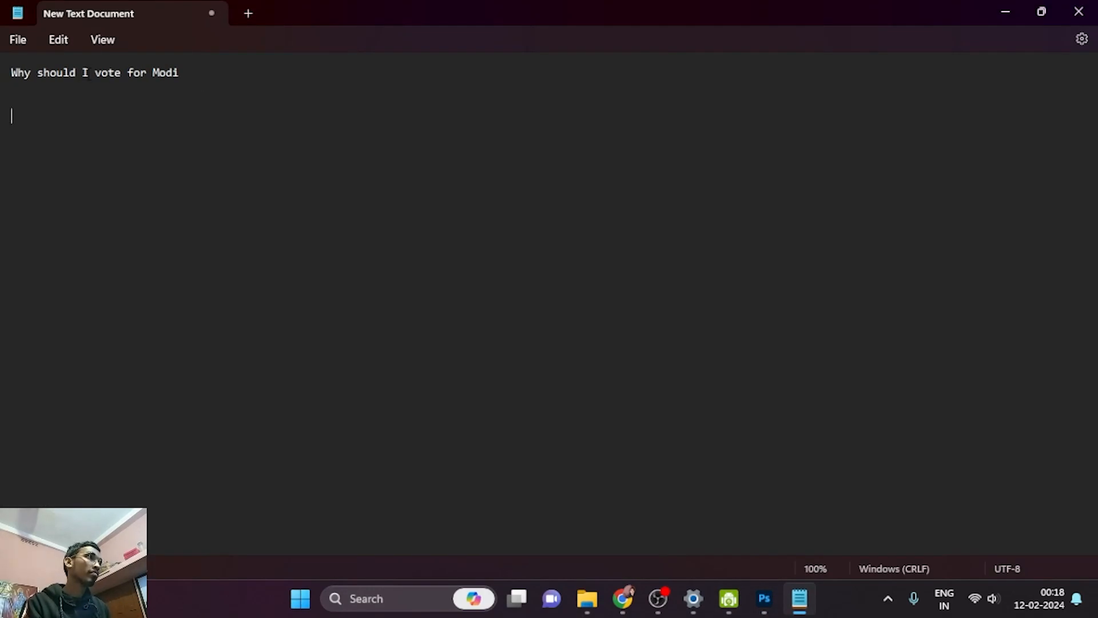
pyautogui.moveTo(11, 72); pyautogui.dragTo(91, 80)
pyautogui.hotkey('ctrl', 'c')
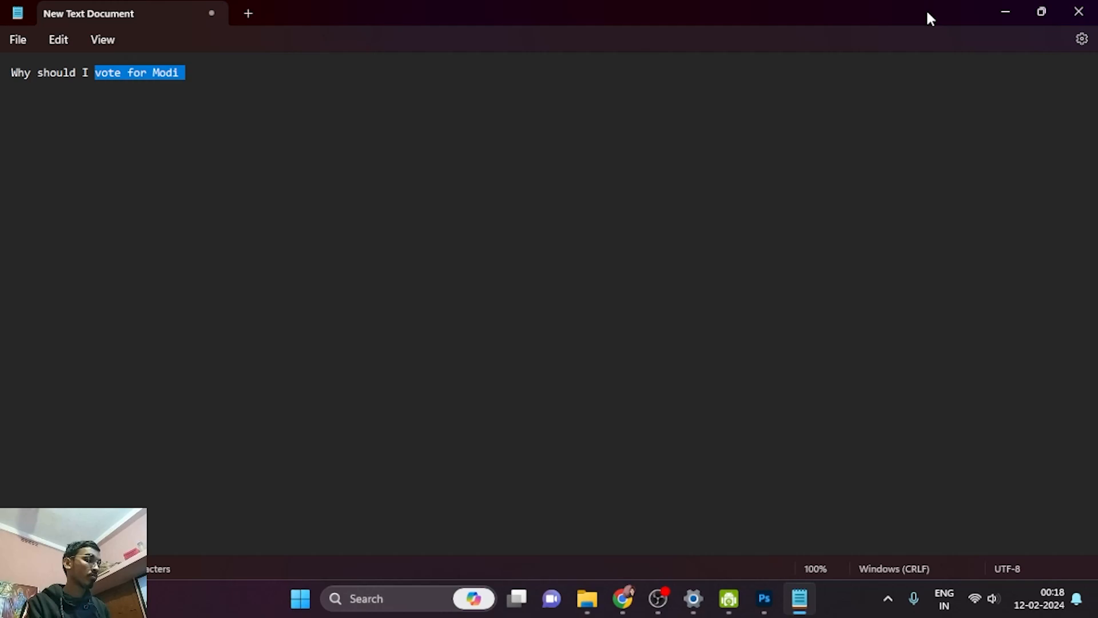
# Return to Photoshop and paste "vote for Modi" as a new text layer on the figure's chest
pyautogui.click(1004, 12)
pyautogui.click(17, 269)
pyautogui.click(475, 303)
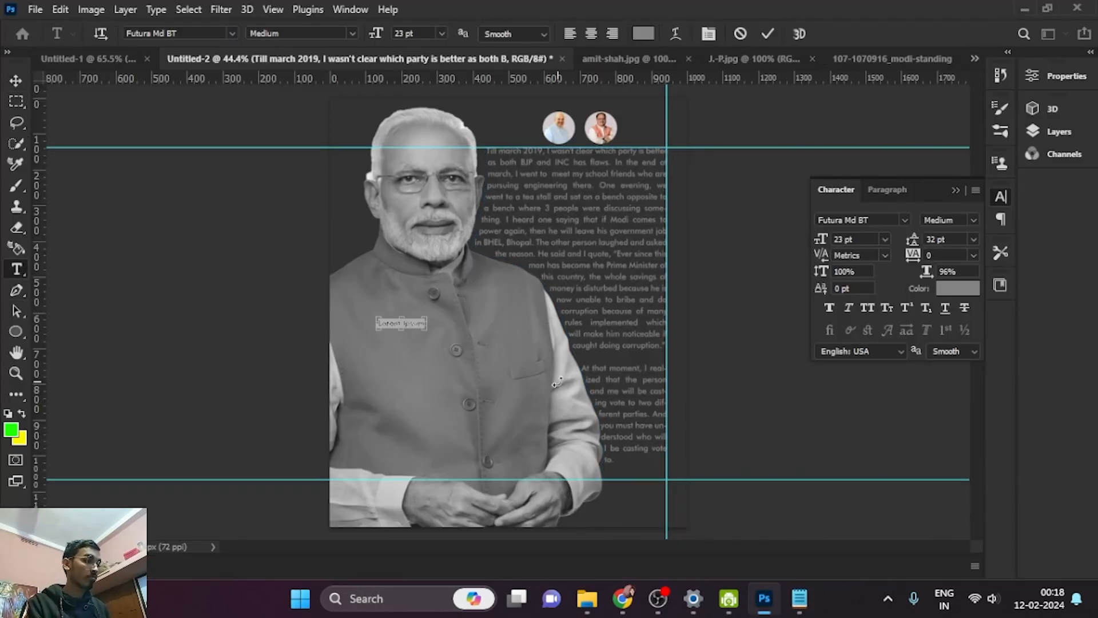
pyautogui.hotkey('ctrl', 'v')
pyautogui.click(15, 81)
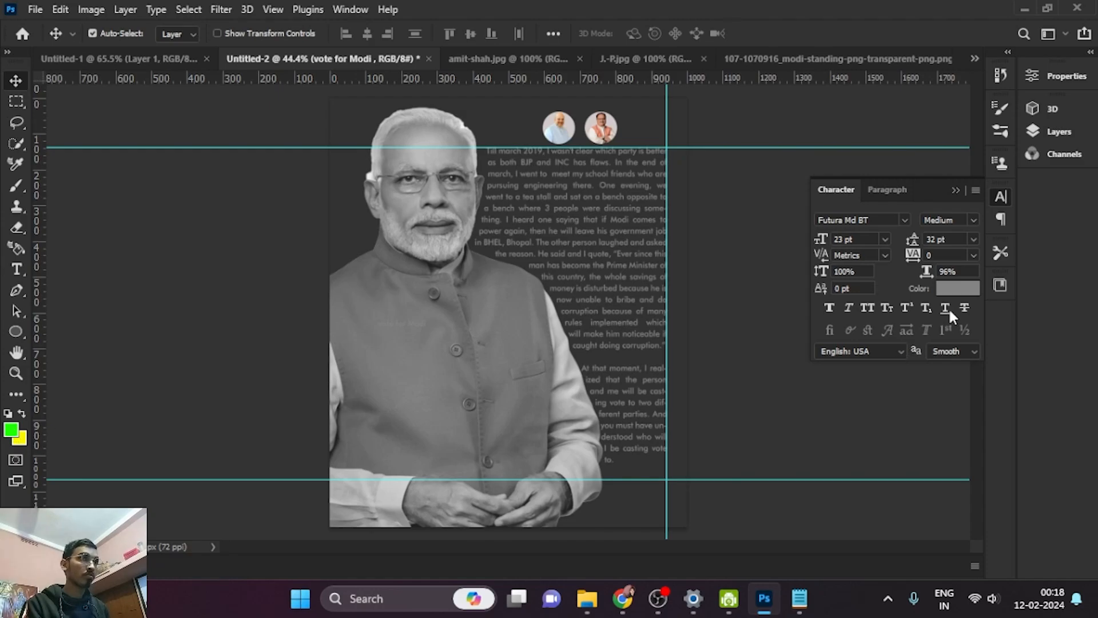
# Colour the "vote for Modi" text bright green, enlarge it to about 172 pt and move it across the chest
pyautogui.click(957, 288)
pyautogui.click(12, 428)
pyautogui.click(993, 297)
pyautogui.hotkey('ctrl', 't')
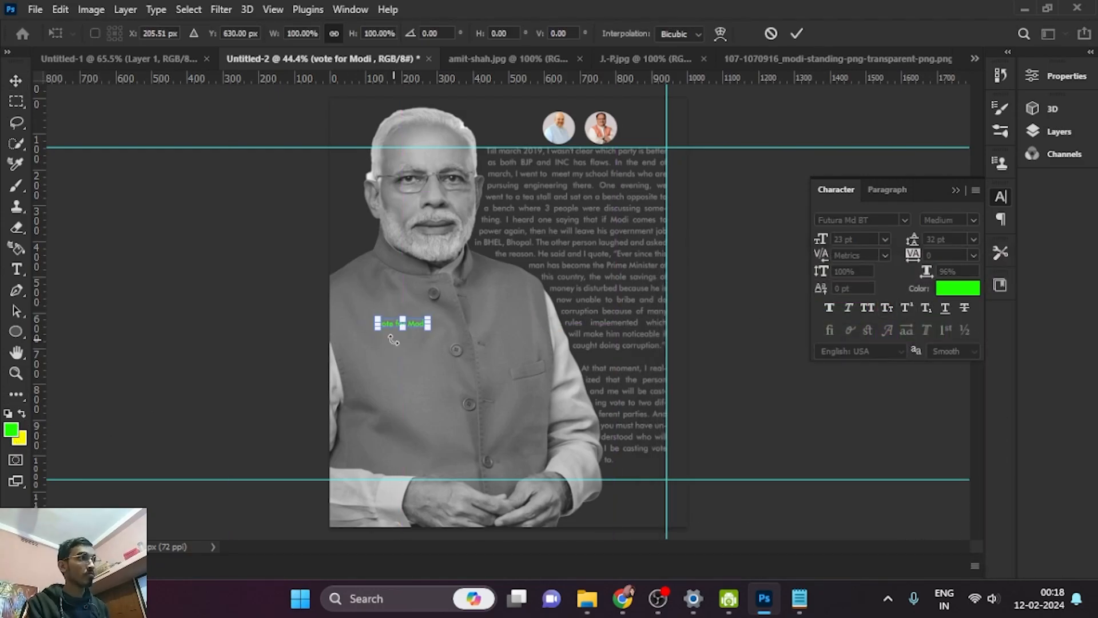
pyautogui.moveTo(427, 329); pyautogui.dragTo(558, 385)
pyautogui.moveTo(531, 350); pyautogui.dragTo(494, 300)
pyautogui.press('Return')
# Try breaking the headline into separate lines, then cut out "Modi" and keep "vote for" on one line
pyautogui.doubleClick(482, 302)
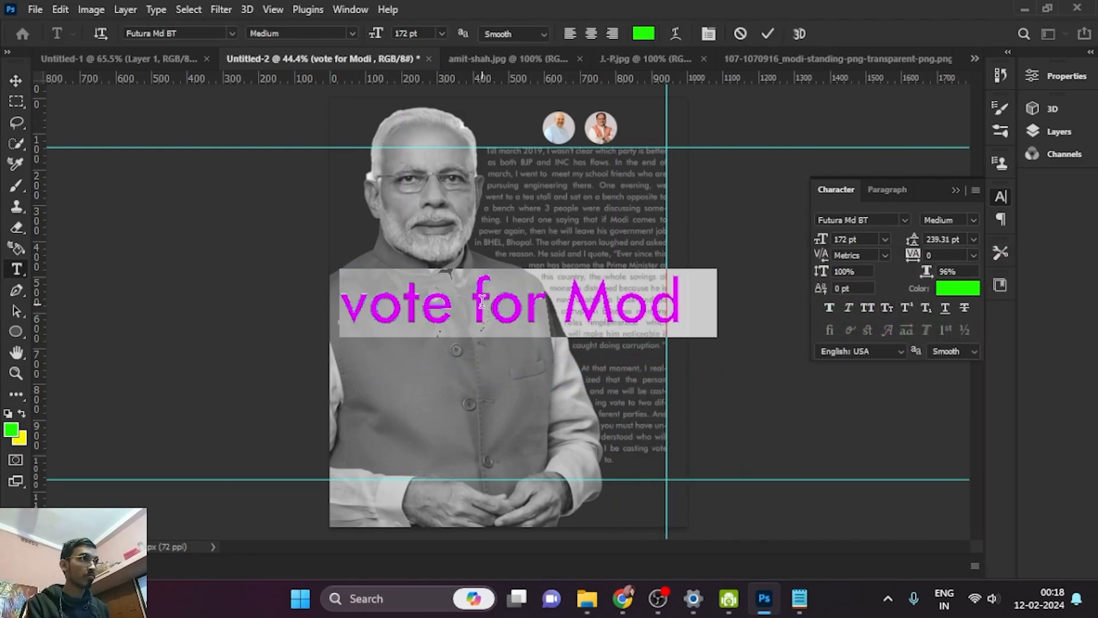
pyautogui.click(478, 302)
pyautogui.press('Return')
pyautogui.click(429, 393)
pyautogui.press('Return')
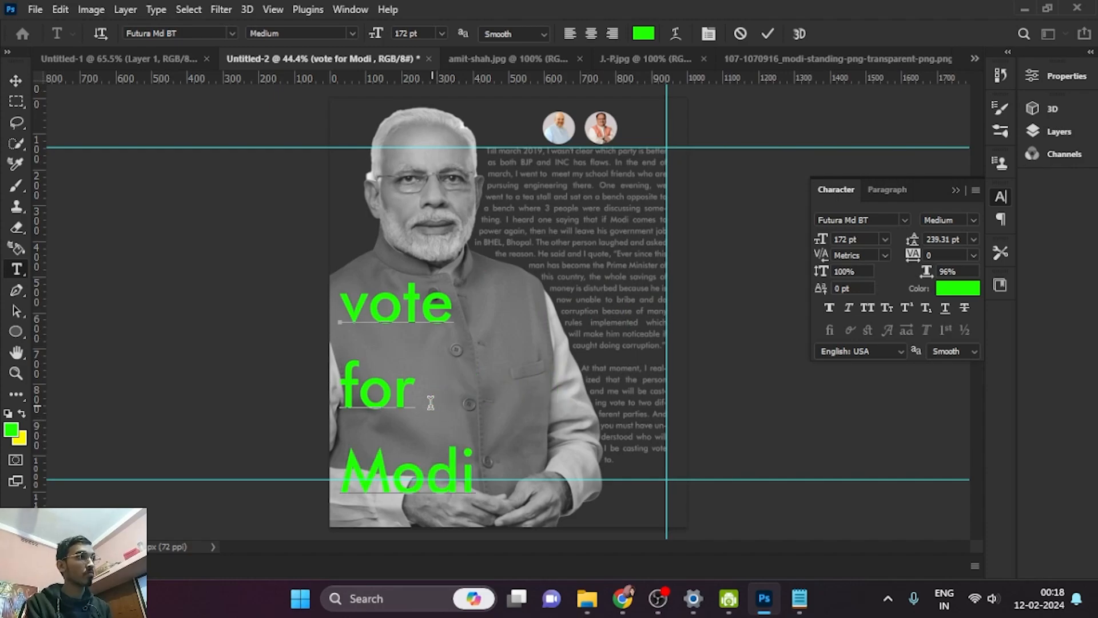
pyautogui.click(322, 373)
pyautogui.press('BackSpace')
pyautogui.moveTo(483, 397); pyautogui.dragTo(295, 389)
pyautogui.hotkey('ctrl', 'c')
pyautogui.press('BackSpace')
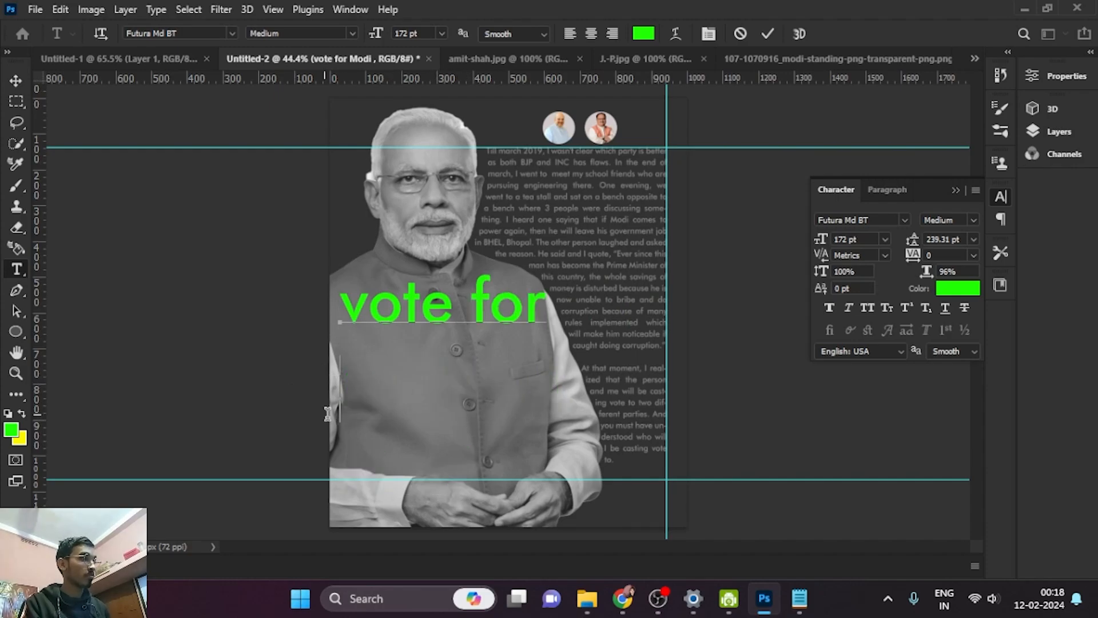
# Paste "Modi" as a separate text layer on the lower chest
pyautogui.click(16, 80)
pyautogui.click(16, 269)
pyautogui.click(378, 444)
pyautogui.hotkey('ctrl', 'v')
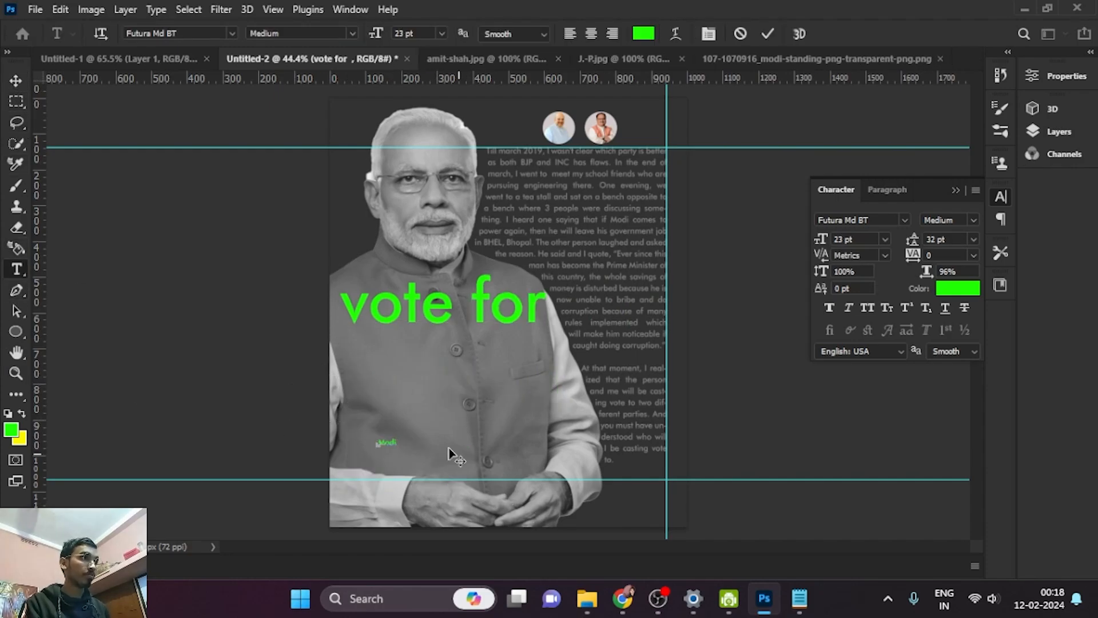
pyautogui.click(16, 81)
# Enlarge "Modi" to about 194 pt, place it below "vote for", and open its font choices
pyautogui.hotkey('ctrl', 't')
pyautogui.moveTo(400, 446); pyautogui.dragTo(550, 511)
pyautogui.moveTo(491, 473); pyautogui.dragTo(491, 412)
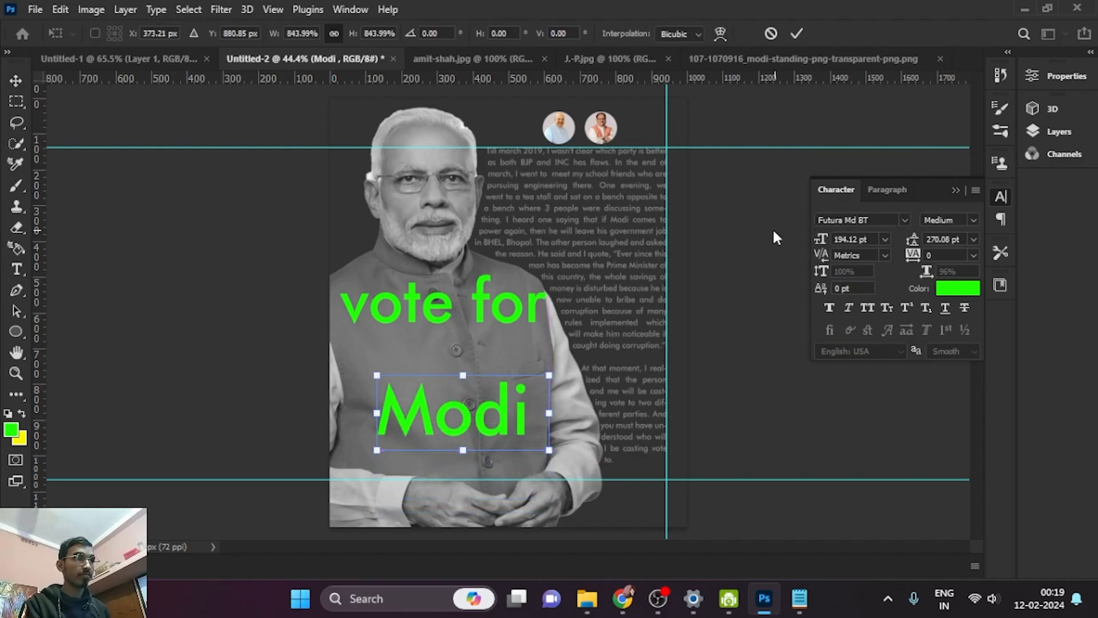
pyautogui.press('Return')
pyautogui.click(874, 220)
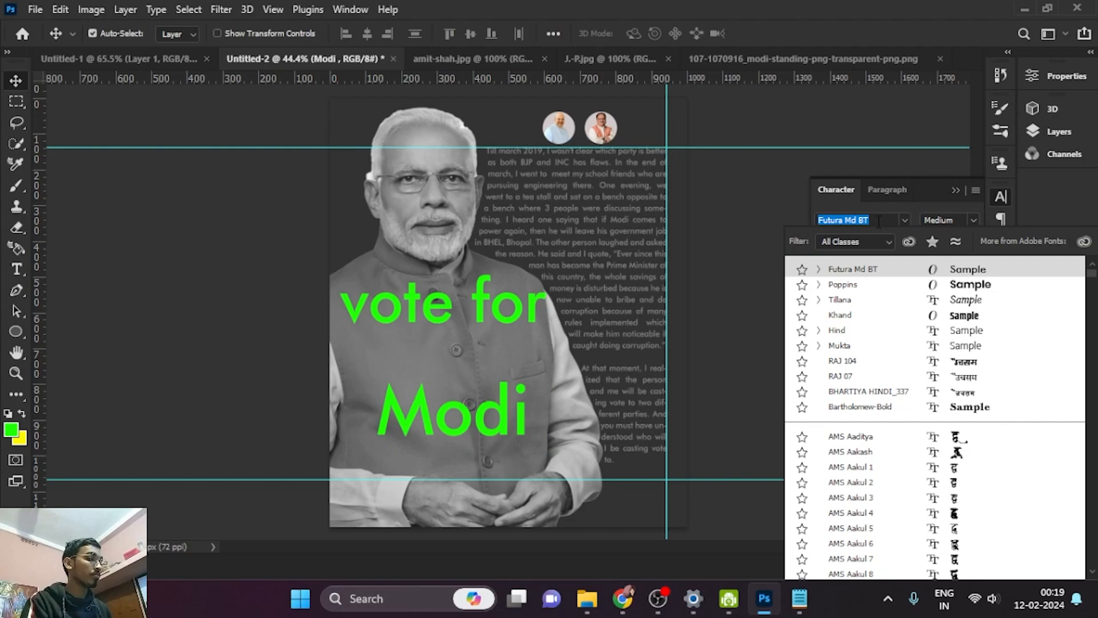
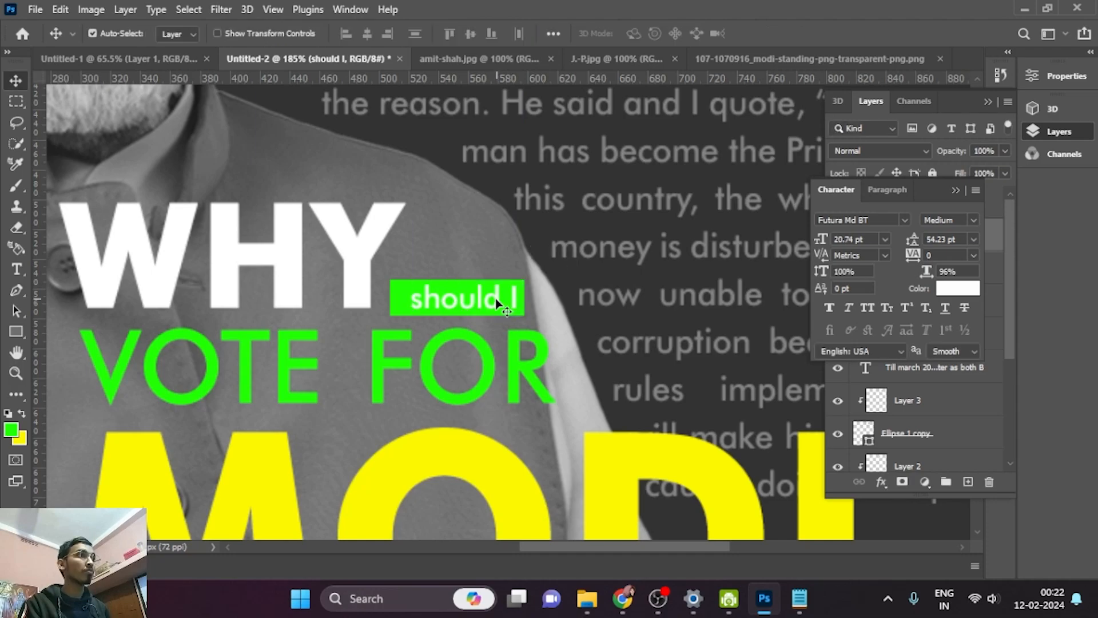
# Change the fill of the rectangle behind "should I" to yellow #fdf800
pyautogui.click(517, 292)
pyautogui.click(959, 289)
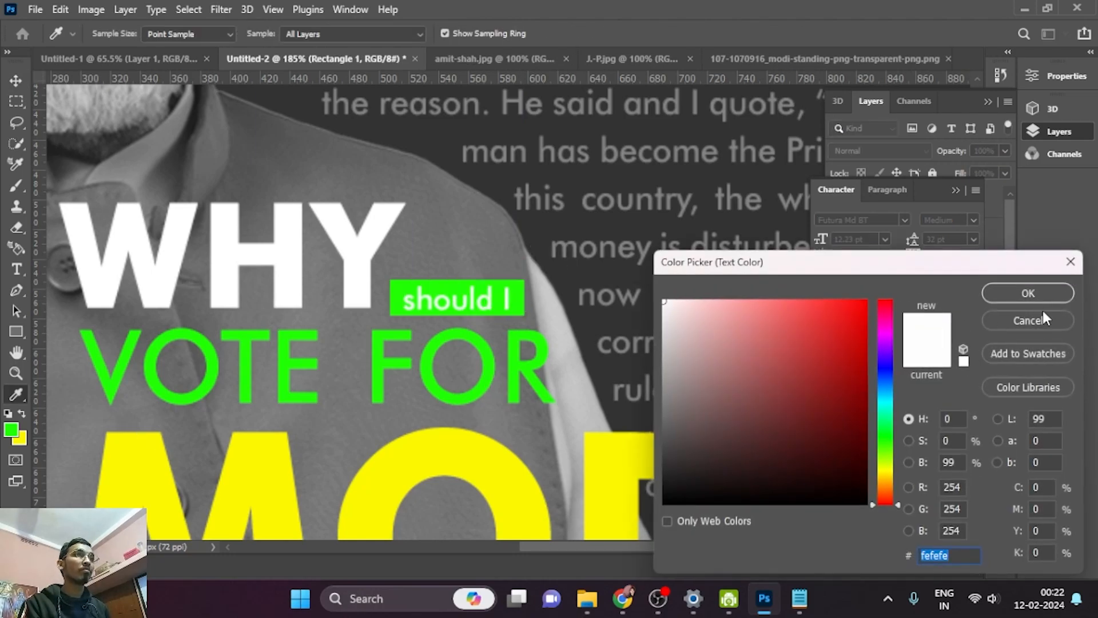
pyautogui.click(1029, 315)
pyautogui.click(909, 261)
pyautogui.doubleClick(869, 276)
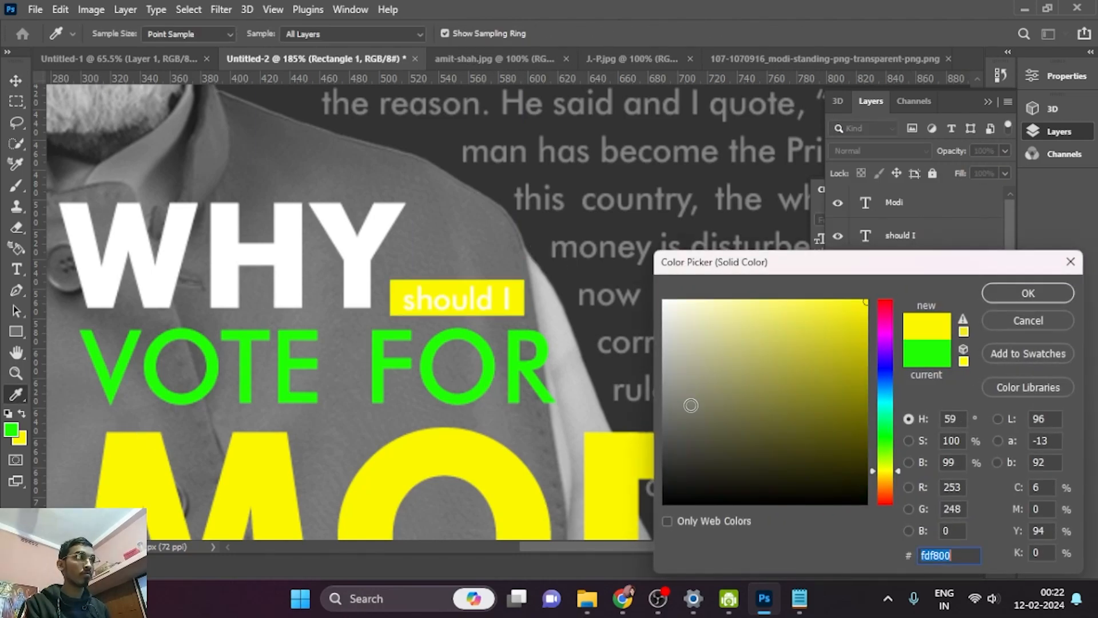
pyautogui.click(1024, 292)
# Change the "should I" text colour to black
pyautogui.click(491, 307)
pyautogui.click(819, 273)
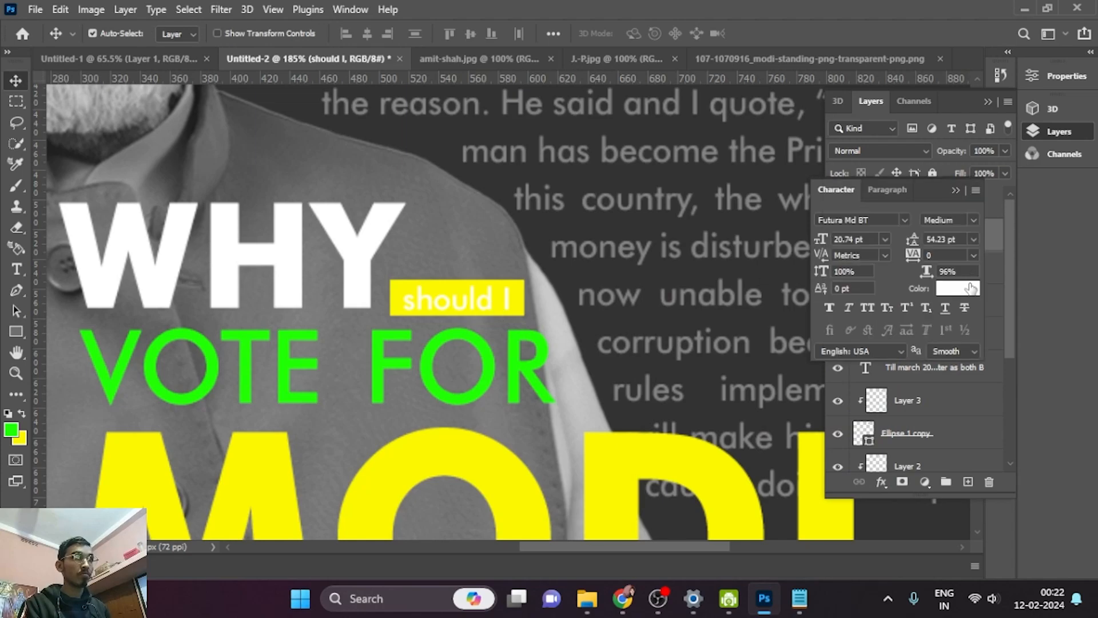
pyautogui.click(965, 288)
pyautogui.moveTo(695, 475); pyautogui.dragTo(651, 509)
pyautogui.click(1027, 292)
pyautogui.scroll(-4, 583, 286)
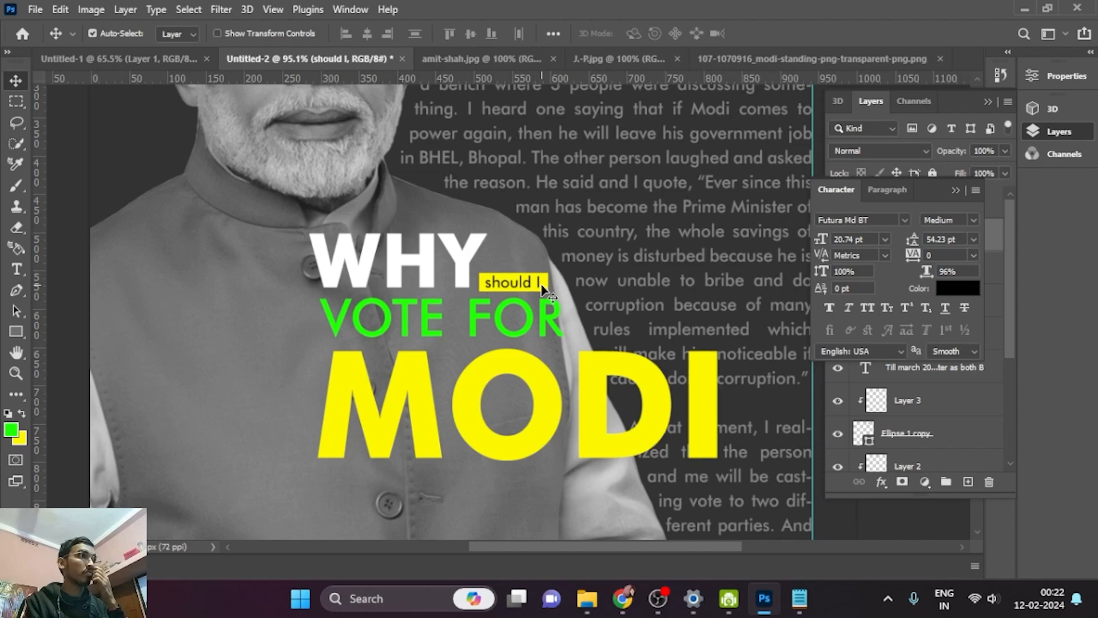
# Scale "MODI" down to about 87%, roughly 169 pt, and align it beneath "VOTE FOR"
pyautogui.click(523, 305)
pyautogui.click(490, 367)
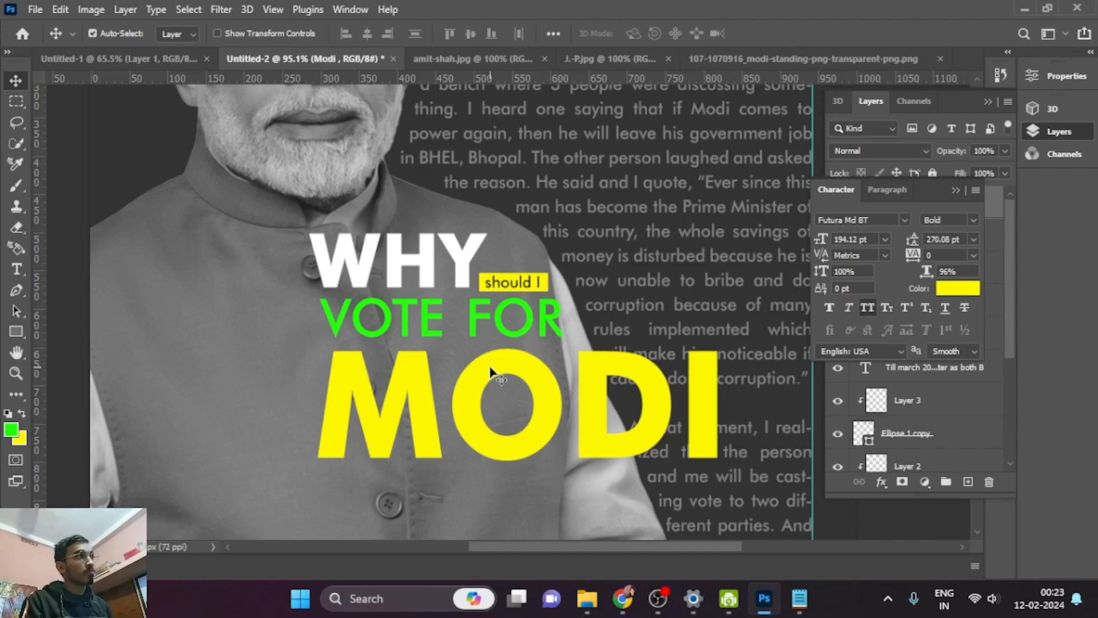
pyautogui.scroll(-3, 490, 370)
pyautogui.hotkey('ctrl', 't')
pyautogui.moveTo(652, 331); pyautogui.dragTo(609, 344)
pyautogui.moveTo(490, 359); pyautogui.dragTo(491, 353)
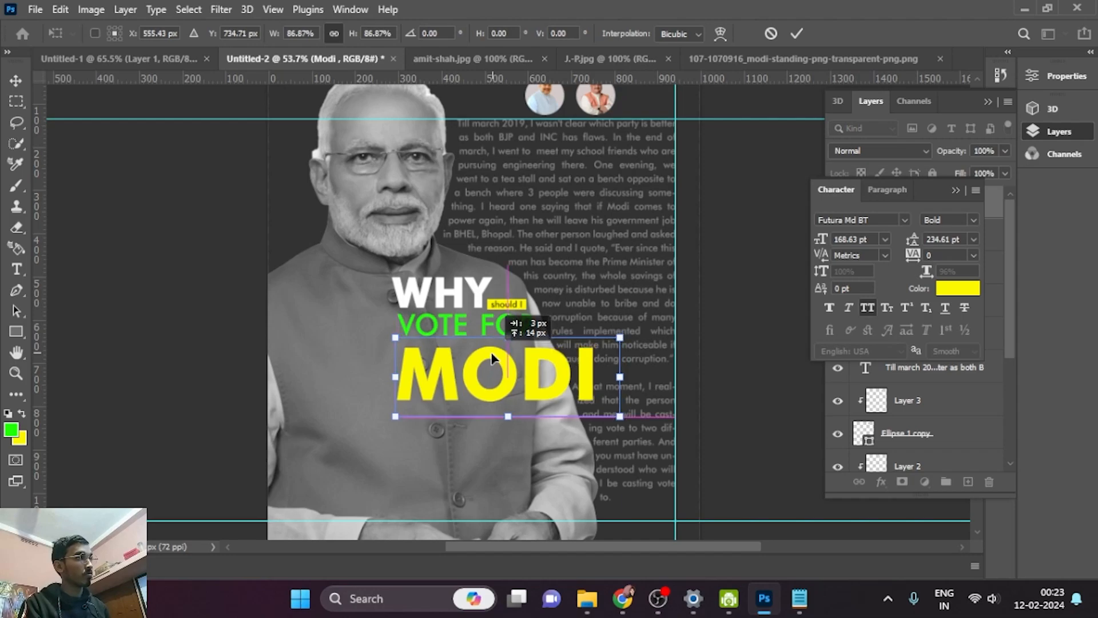
pyautogui.press('Return')
# Select all the headline texts with the yellow rectangle and move them together slightly down and to the right
pyautogui.keyDown('shift'); pyautogui.click(488, 326); pyautogui.keyUp('shift')
pyautogui.keyDown('shift'); pyautogui.click(496, 307); pyautogui.keyUp('shift')
pyautogui.keyDown('shift'); pyautogui.click(479, 295); pyautogui.keyUp('shift')
pyautogui.keyDown('shift'); pyautogui.click(489, 304); pyautogui.keyUp('shift')
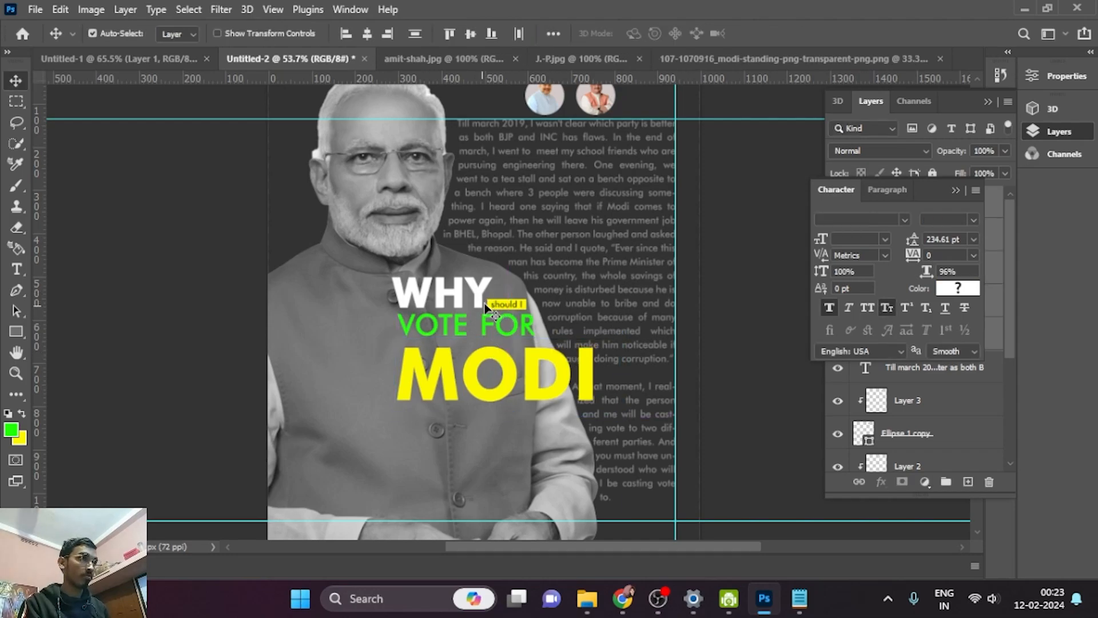
pyautogui.click(686, 320)
pyautogui.click(500, 307)
pyautogui.keyDown('shift'); pyautogui.click(489, 304); pyautogui.keyUp('shift')
pyautogui.keyDown('shift'); pyautogui.click(485, 325); pyautogui.keyUp('shift')
pyautogui.keyDown('shift'); pyautogui.click(489, 371); pyautogui.keyUp('shift')
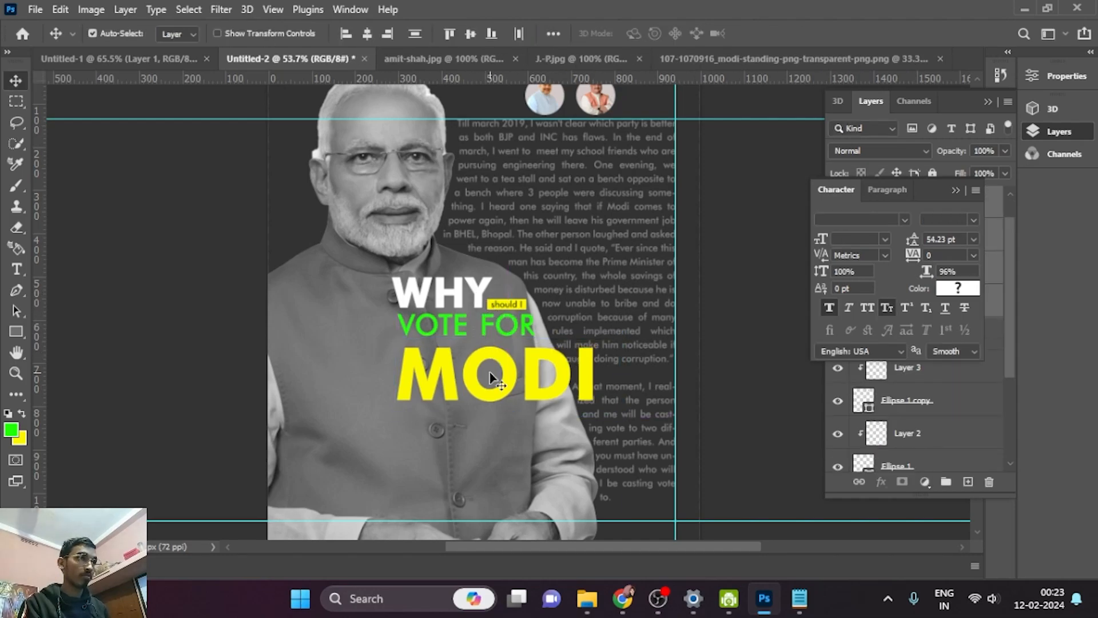
pyautogui.moveTo(483, 327); pyautogui.dragTo(502, 361)
pyautogui.click(710, 385)
# Nudge "MODI" and "VOTE FOR" down slightly to even out the spacing between the headline lines
pyautogui.scroll(3, 593, 376)
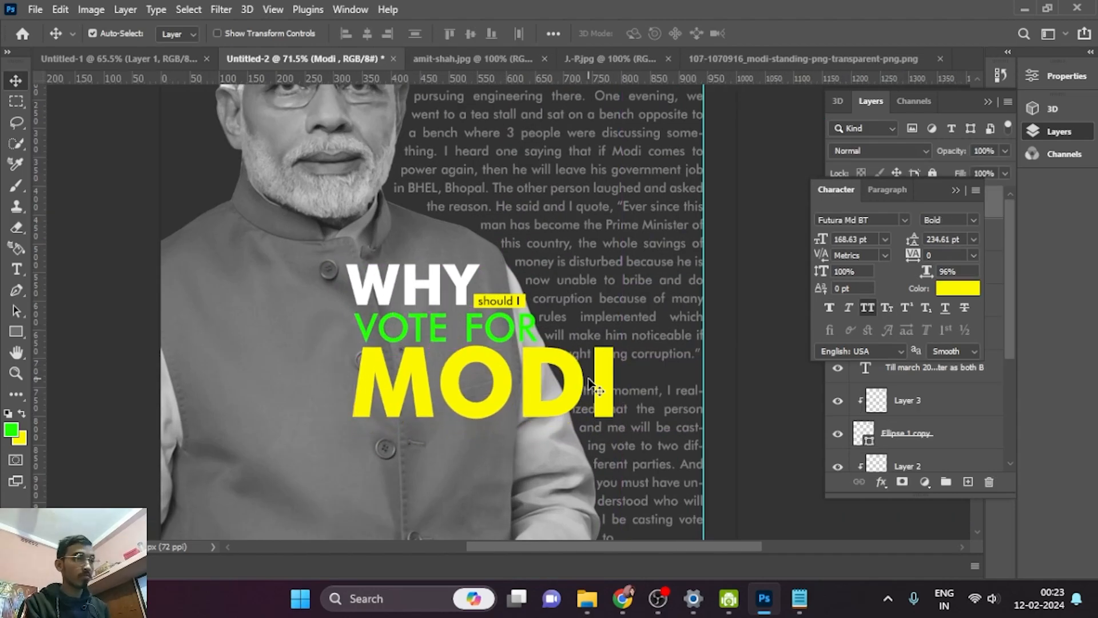
pyautogui.press('Down')
pyautogui.press('Down')
pyautogui.press('Down')
pyautogui.press('Down')
pyautogui.click(474, 330)
pyautogui.press('Down')
pyautogui.press('Down')
pyautogui.click(470, 351)
pyautogui.press('Down')
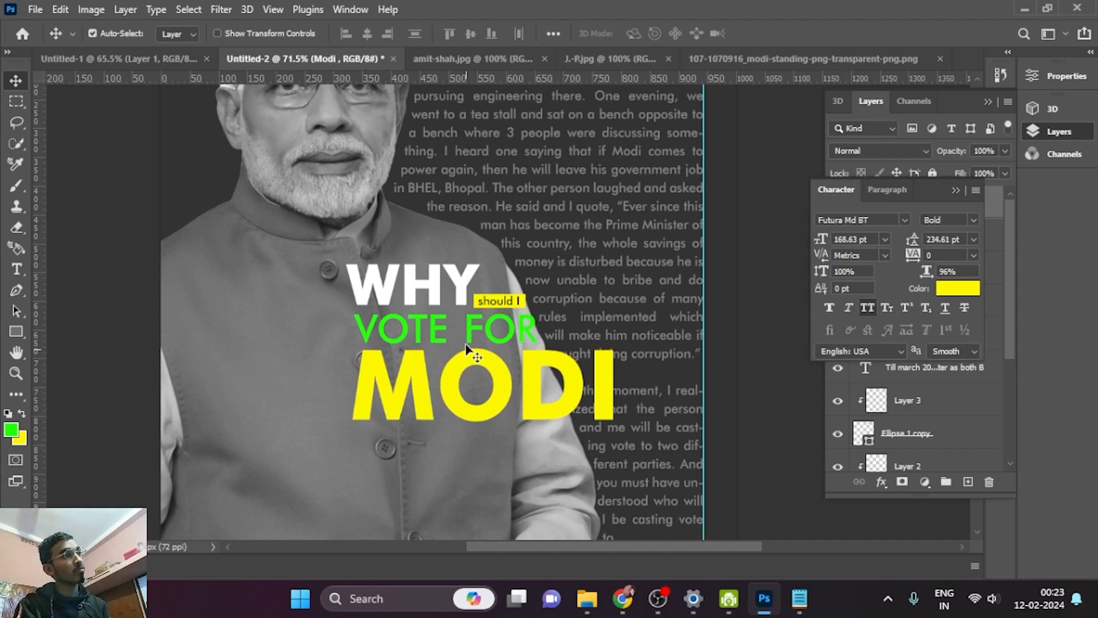
pyautogui.click(472, 335)
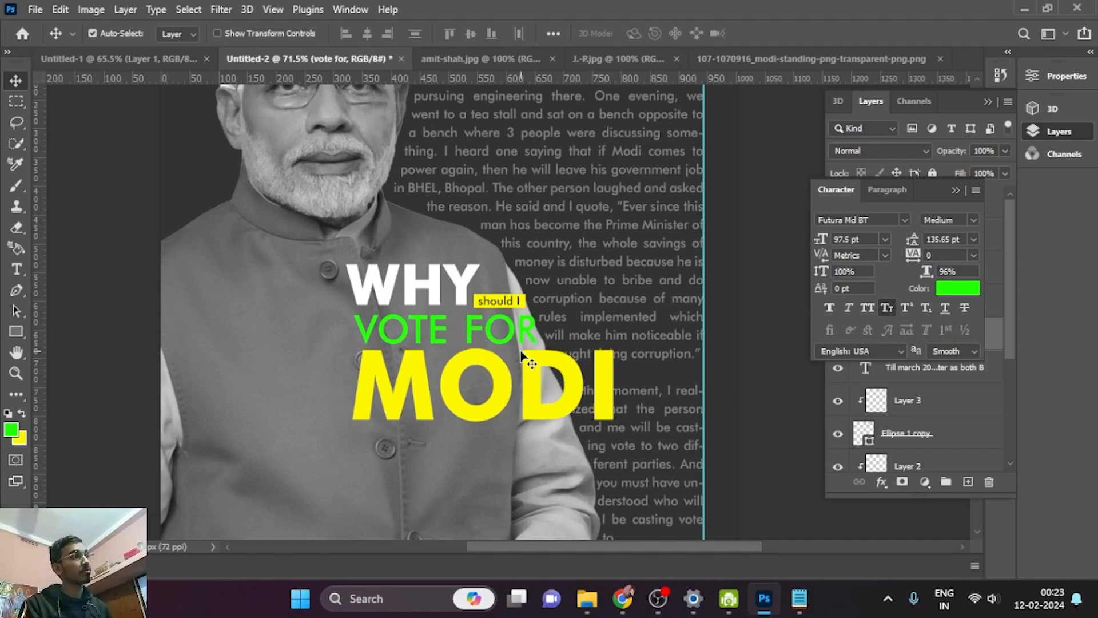
# Duplicate "MODI" to the left and replace the copy's text with "?"
pyautogui.keyDown('alt'); pyautogui.moveTo(523, 355); pyautogui.dragTo(257, 360); pyautogui.keyUp('alt')
pyautogui.doubleClick(258, 360)
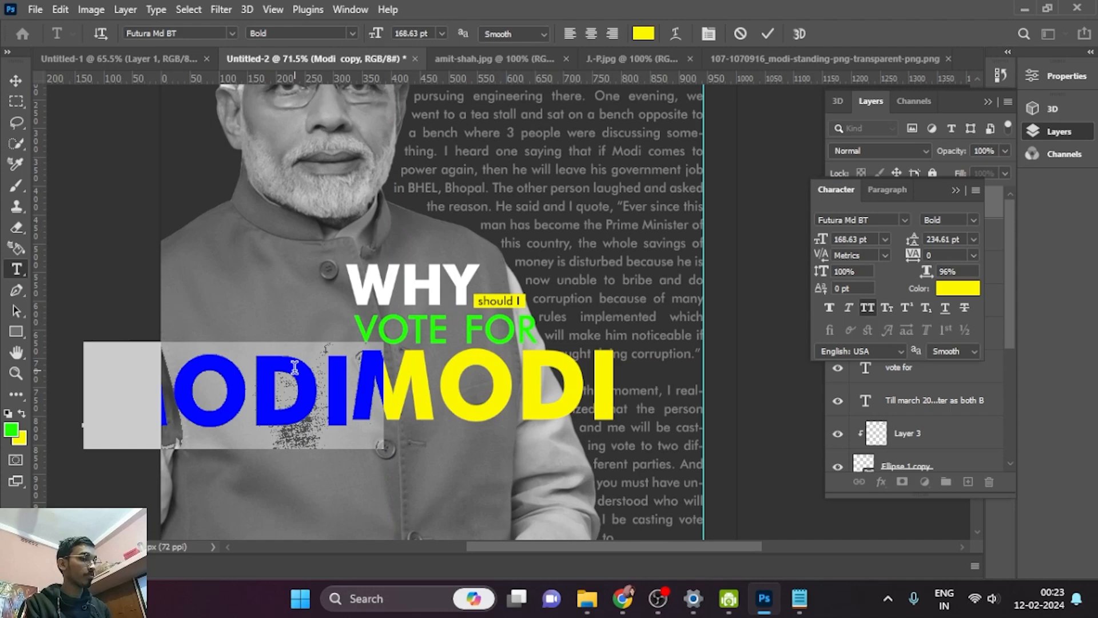
pyautogui.write('?')
pyautogui.click(15, 81)
# Enlarge the question mark to about 379 pt and place it immediately left of the headline
pyautogui.hotkey('ctrl', 't')
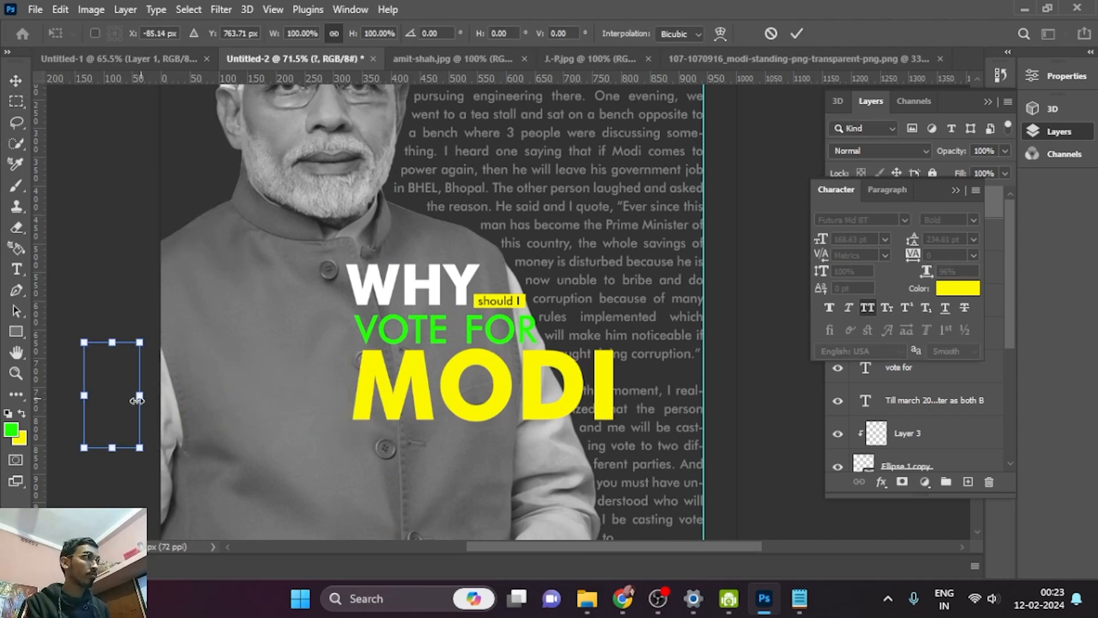
pyautogui.moveTo(108, 399); pyautogui.dragTo(267, 365)
pyautogui.moveTo(300, 413); pyautogui.dragTo(356, 501)
pyautogui.hotkey('ctrl', 'z')
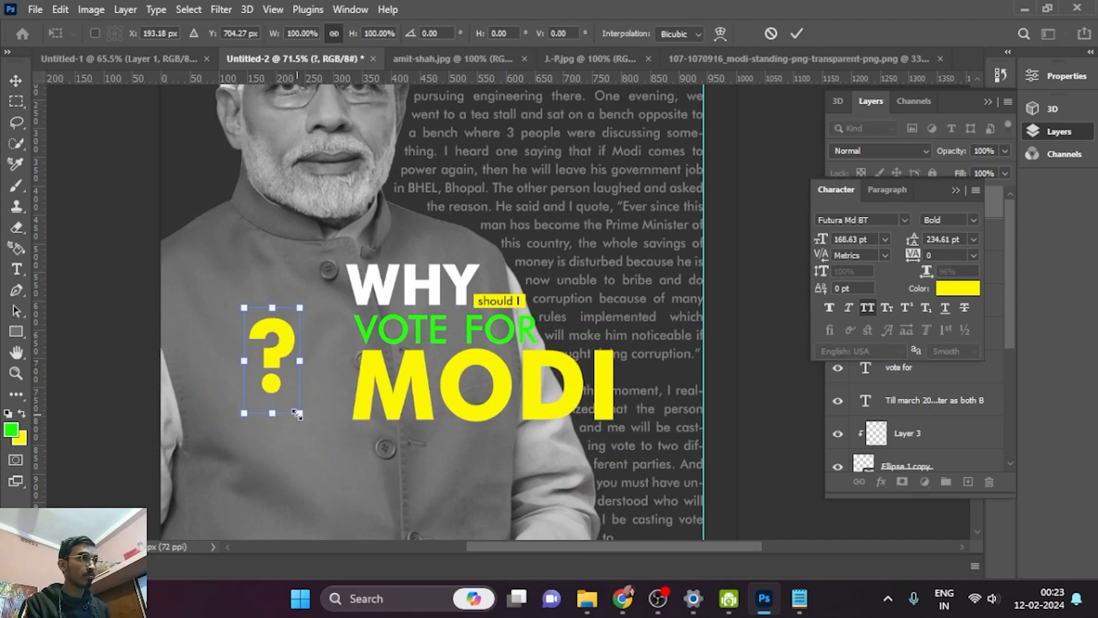
pyautogui.moveTo(297, 413); pyautogui.dragTo(375, 537)
pyautogui.moveTo(343, 403); pyautogui.dragTo(676, 344)
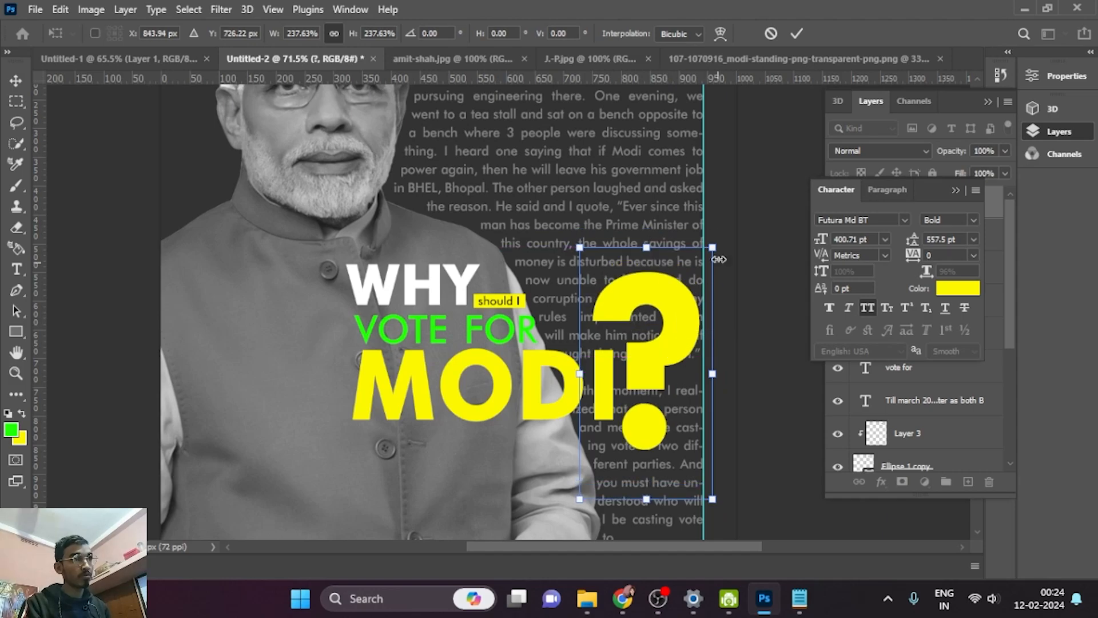
pyautogui.moveTo(712, 247); pyautogui.dragTo(706, 260)
pyautogui.moveTo(669, 320); pyautogui.dragTo(305, 315)
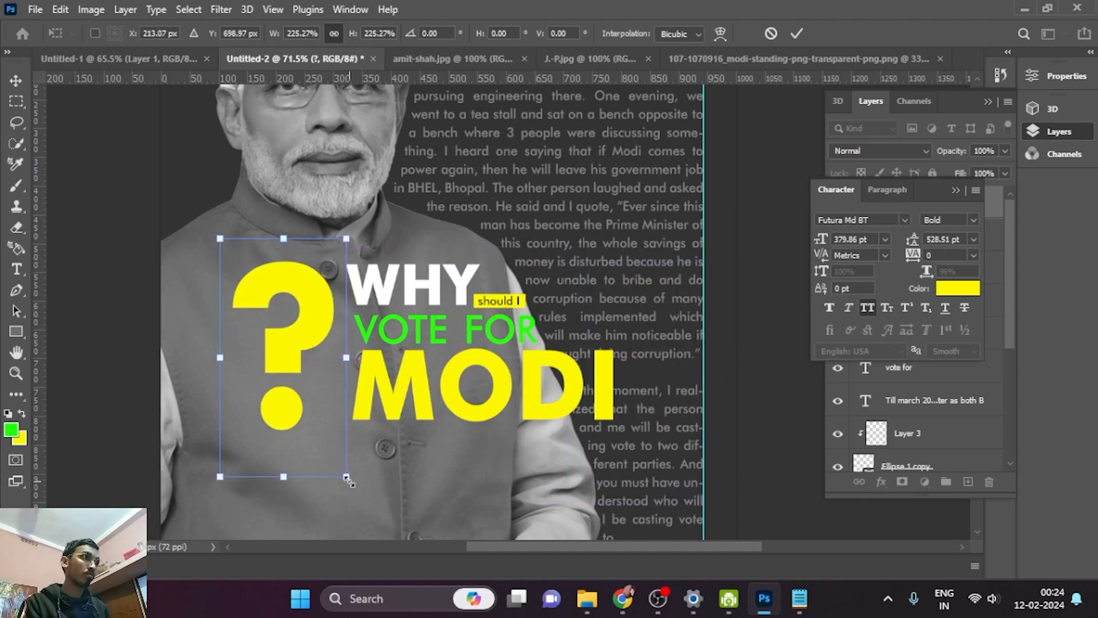
pyautogui.moveTo(348, 479); pyautogui.dragTo(349, 481)
pyautogui.press('Return')
# Keep the question mark's yellow text colour and set its layer fill opacity to 0%
pyautogui.click(957, 287)
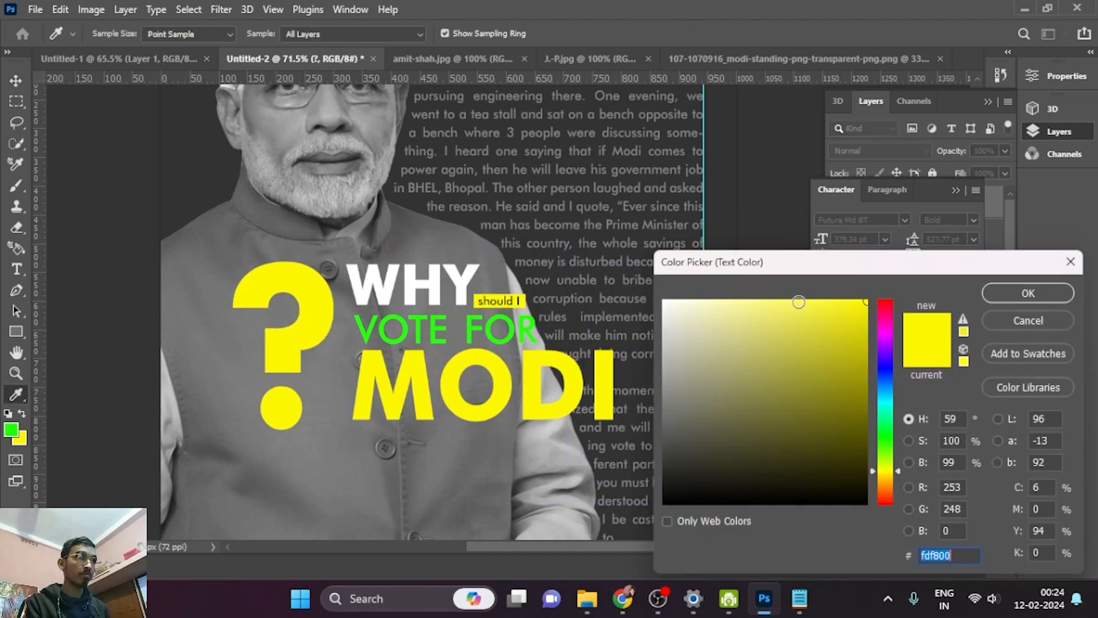
pyautogui.click(1024, 292)
pyautogui.doubleClick(933, 221)
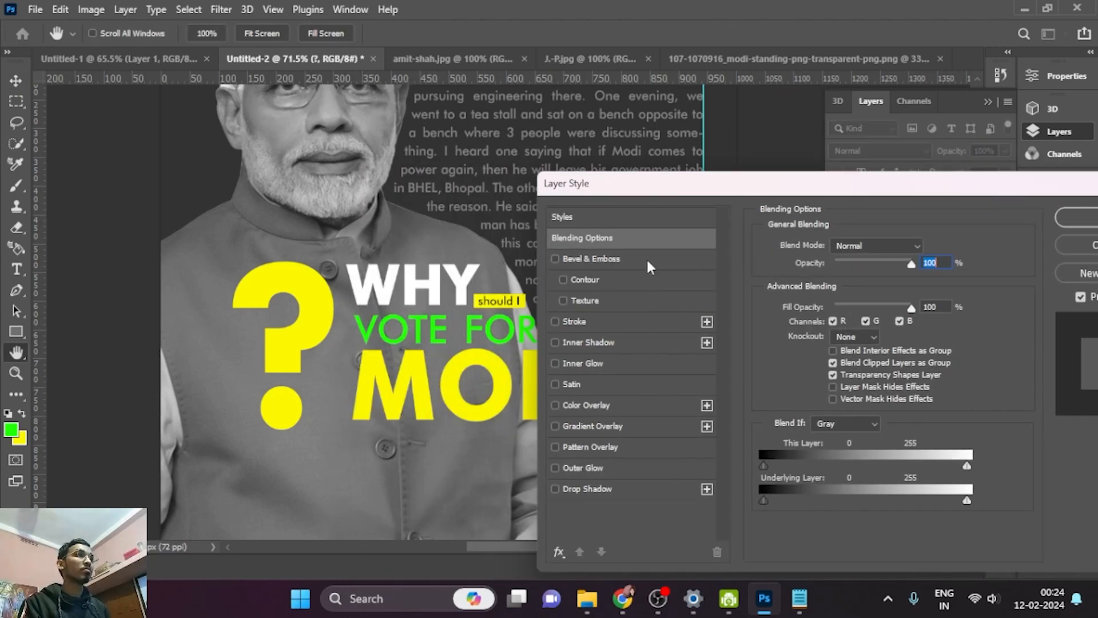
pyautogui.moveTo(911, 312); pyautogui.dragTo(789, 310)
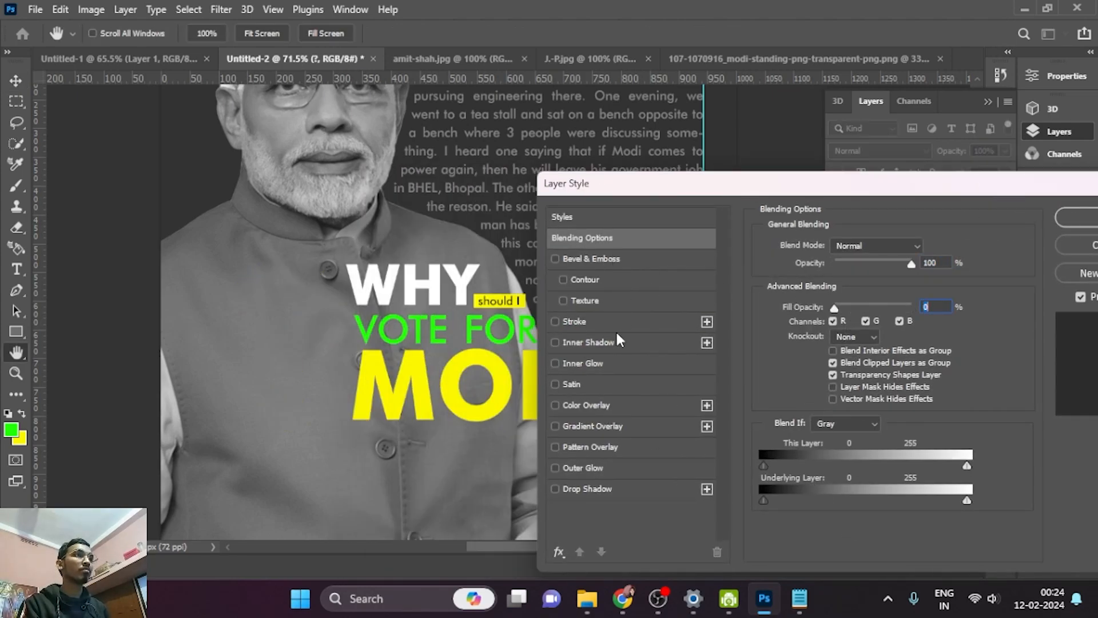
# Add a 1 px outside stroke in yellow #fdf800 to the question mark and apply the layer style
pyautogui.click(574, 321)
pyautogui.moveTo(828, 250); pyautogui.dragTo(820, 246)
pyautogui.click(799, 361)
pyautogui.click(424, 359)
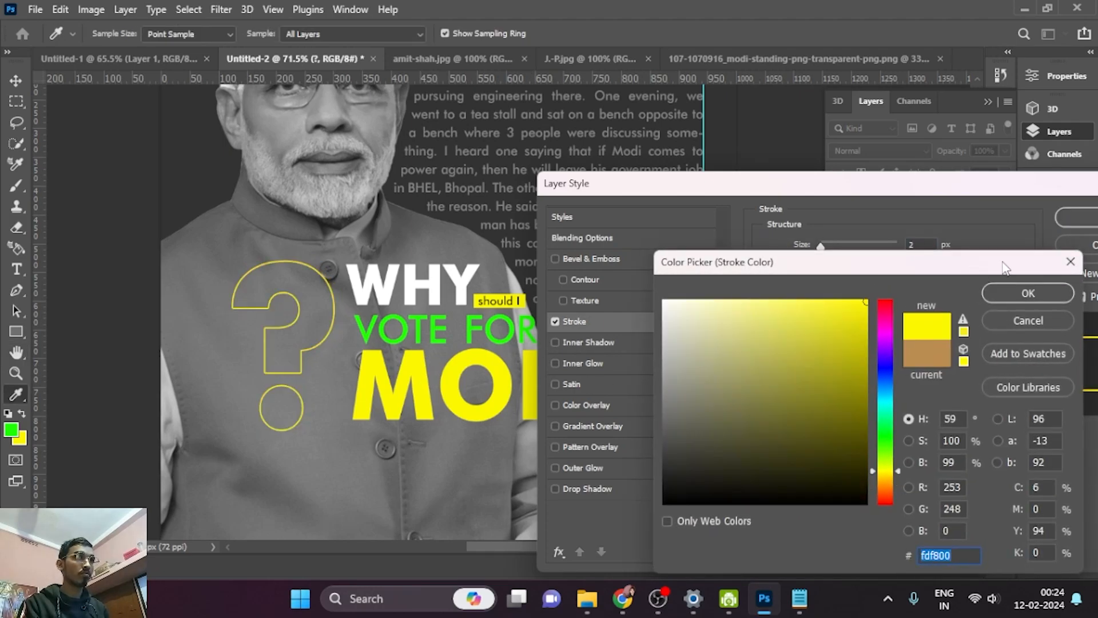
pyautogui.click(1022, 295)
pyautogui.moveTo(884, 193); pyautogui.dragTo(827, 191)
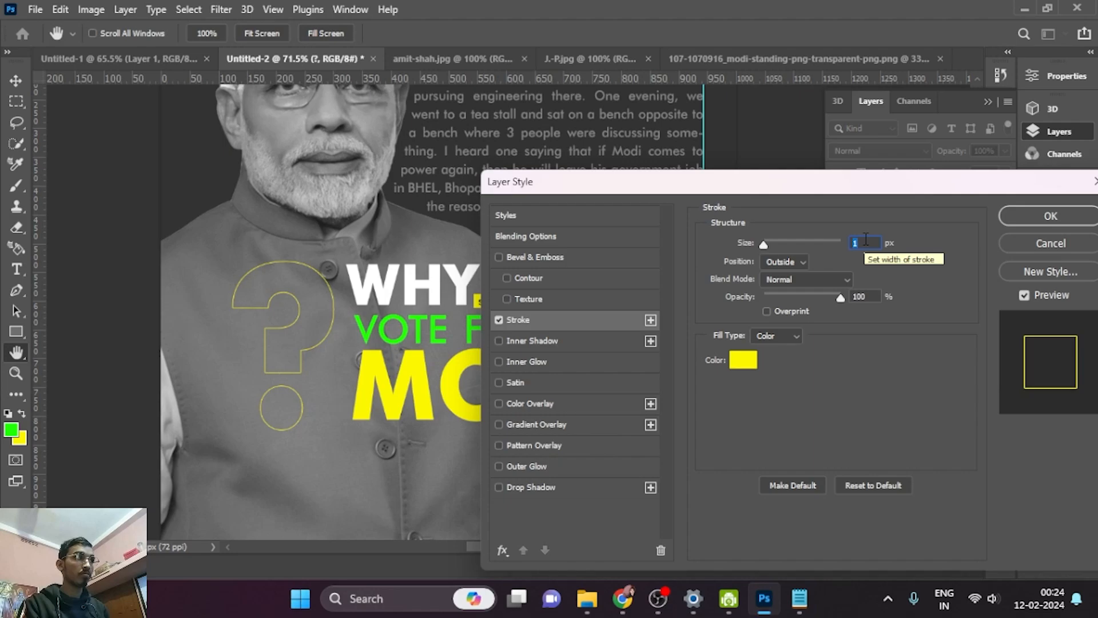
pyautogui.click(1050, 216)
pyautogui.moveTo(302, 362); pyautogui.dragTo(308, 354)
pyautogui.keyDown('shift'); pyautogui.click(370, 358); pyautogui.keyUp('shift')
pyautogui.keyDown('shift'); pyautogui.click(366, 335); pyautogui.keyUp('shift')
pyautogui.keyDown('shift'); pyautogui.click(363, 293); pyautogui.keyUp('shift')
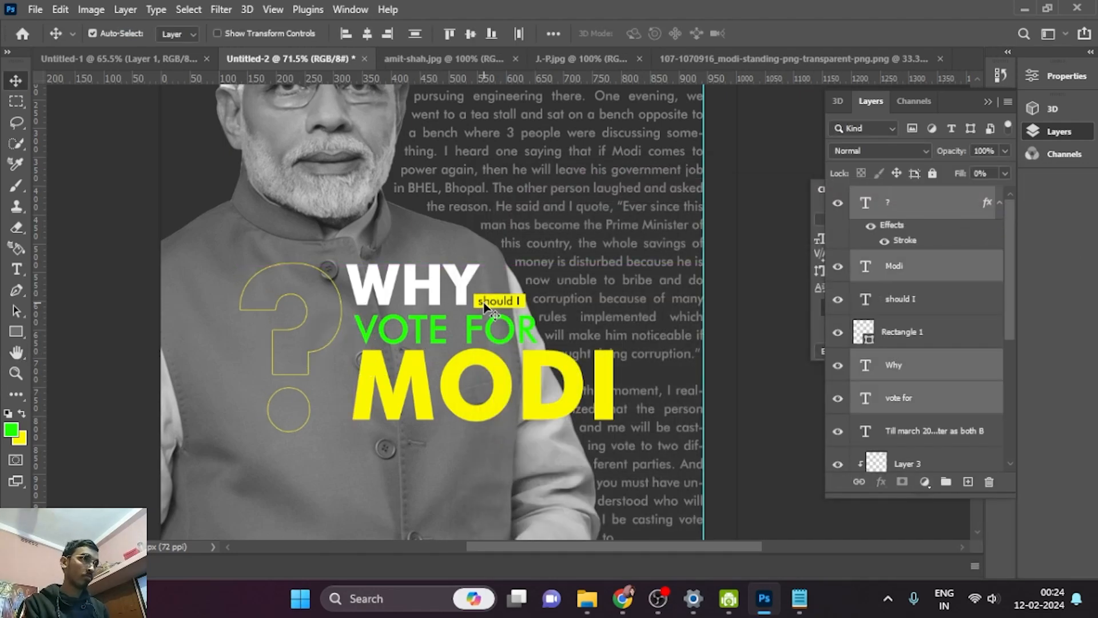
pyautogui.keyDown('shift'); pyautogui.click(484, 301); pyautogui.keyUp('shift')
pyautogui.keyDown('shift'); pyautogui.click(483, 302); pyautogui.keyUp('shift')
pyautogui.click(968, 341)
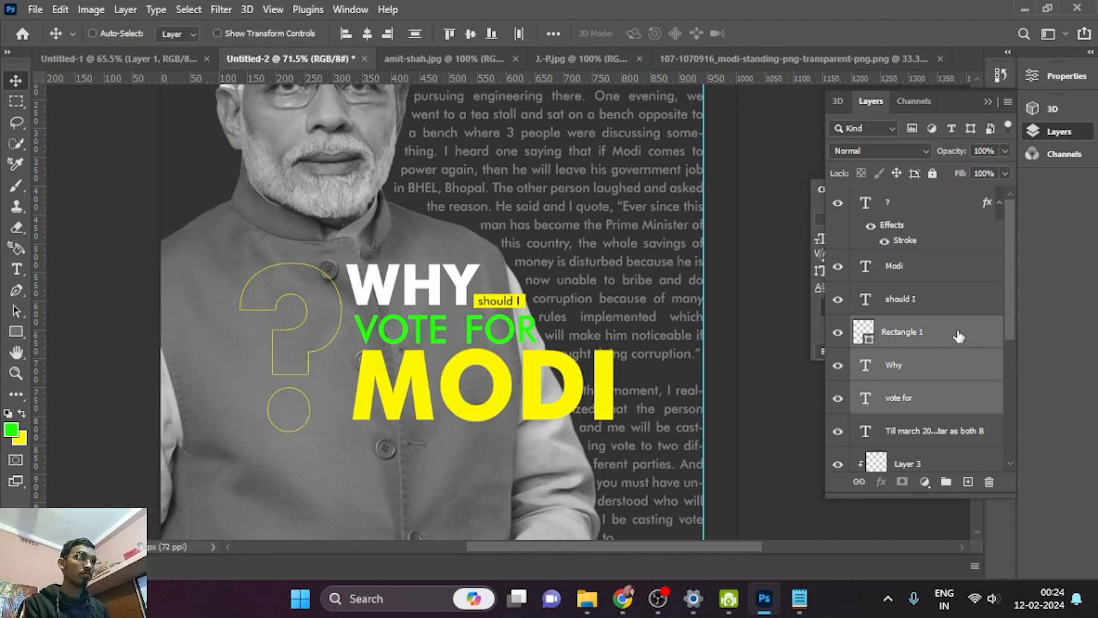
pyautogui.hotkey('ctrl', 'z')
# Nudge the question mark toward the headline and shift it together with all headline layers and the yellow rectangle slightly down and right
pyautogui.moveTo(301, 353); pyautogui.dragTo(306, 354)
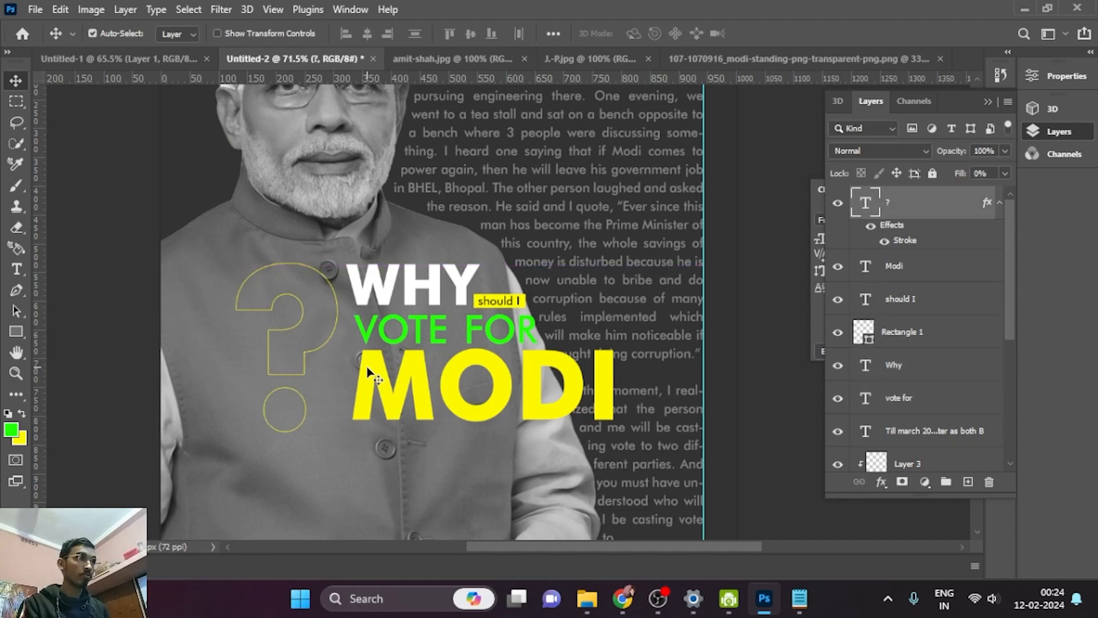
pyautogui.keyDown('shift'); pyautogui.click(367, 372); pyautogui.keyUp('shift')
pyautogui.keyDown('shift'); pyautogui.click(367, 333); pyautogui.keyUp('shift')
pyautogui.keyDown('shift'); pyautogui.click(379, 287); pyautogui.keyUp('shift')
pyautogui.keyDown('shift'); pyautogui.click(487, 302); pyautogui.keyUp('shift')
pyautogui.keyDown('ctrl'); pyautogui.click(897, 332); pyautogui.keyUp('ctrl')
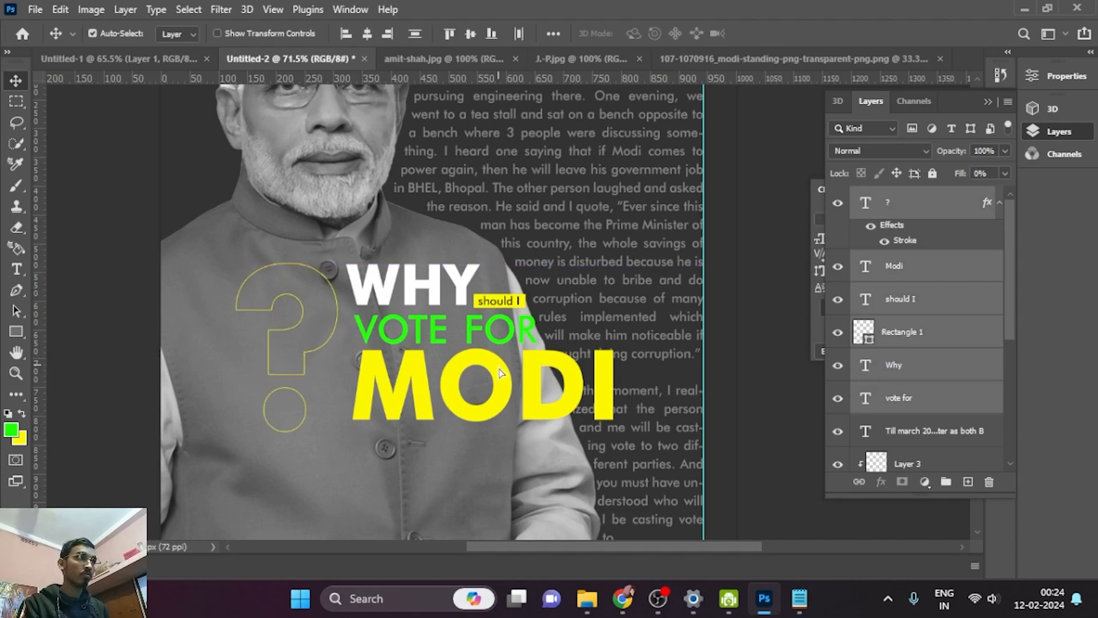
pyautogui.moveTo(499, 369); pyautogui.dragTo(502, 372)
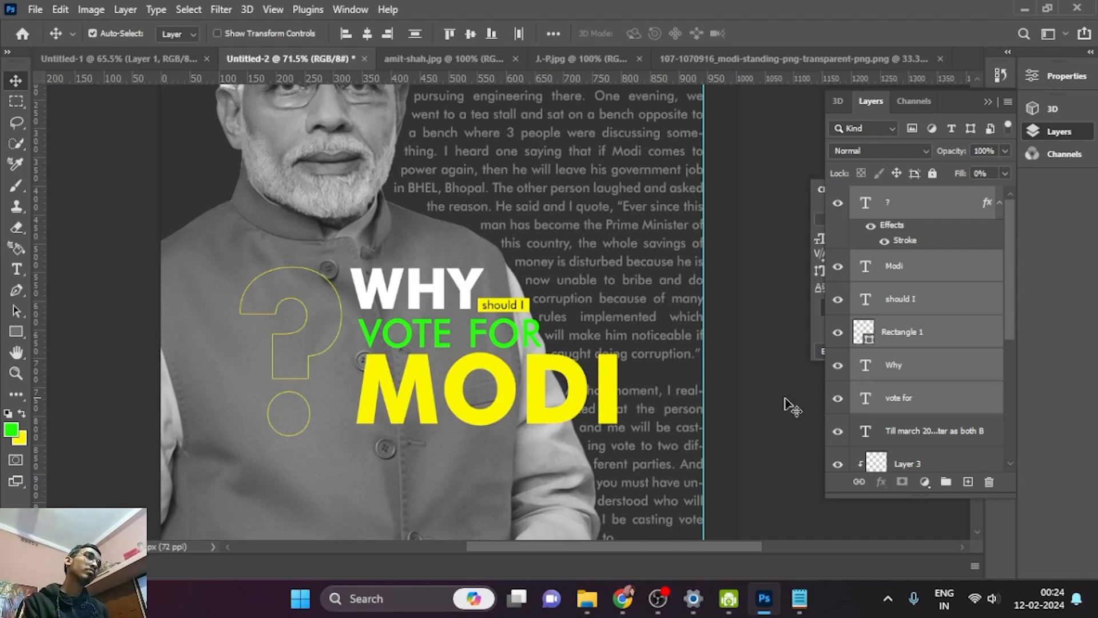
# Compare the headline words' type settings and reduce "MODI" to 163 pt
pyautogui.click(519, 342)
pyautogui.click(815, 304)
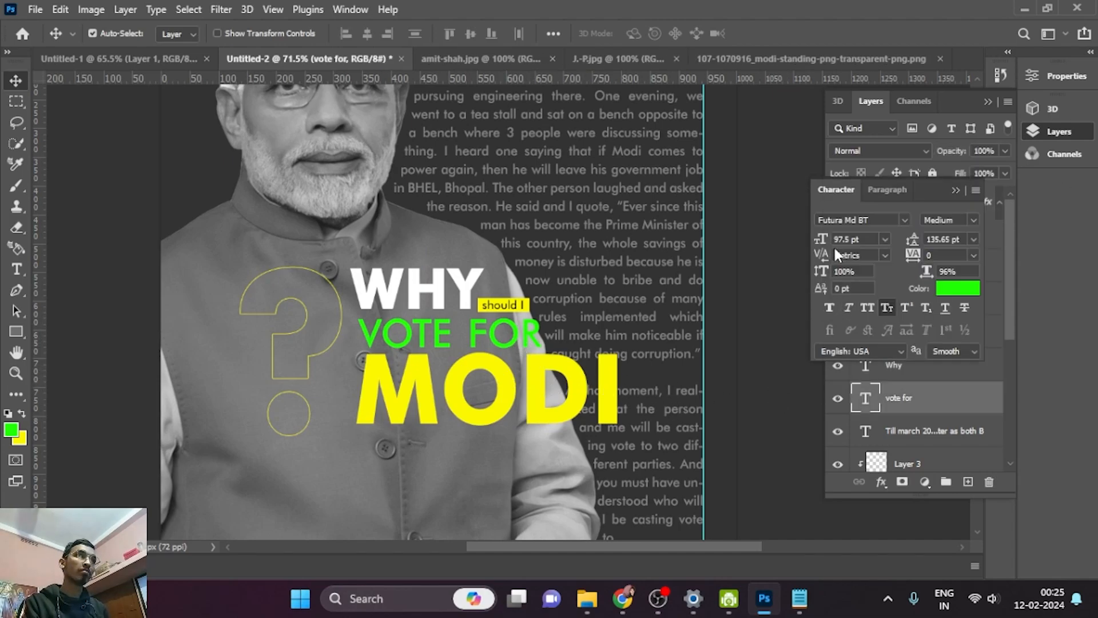
pyautogui.click(440, 291)
pyautogui.click(465, 363)
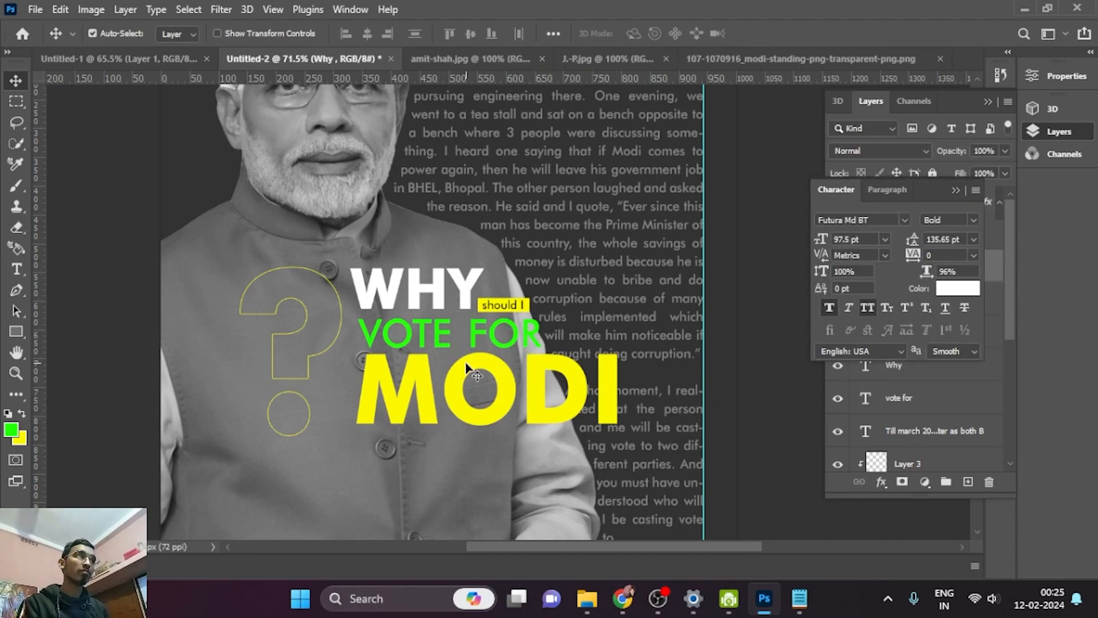
pyautogui.moveTo(824, 242); pyautogui.dragTo(821, 239)
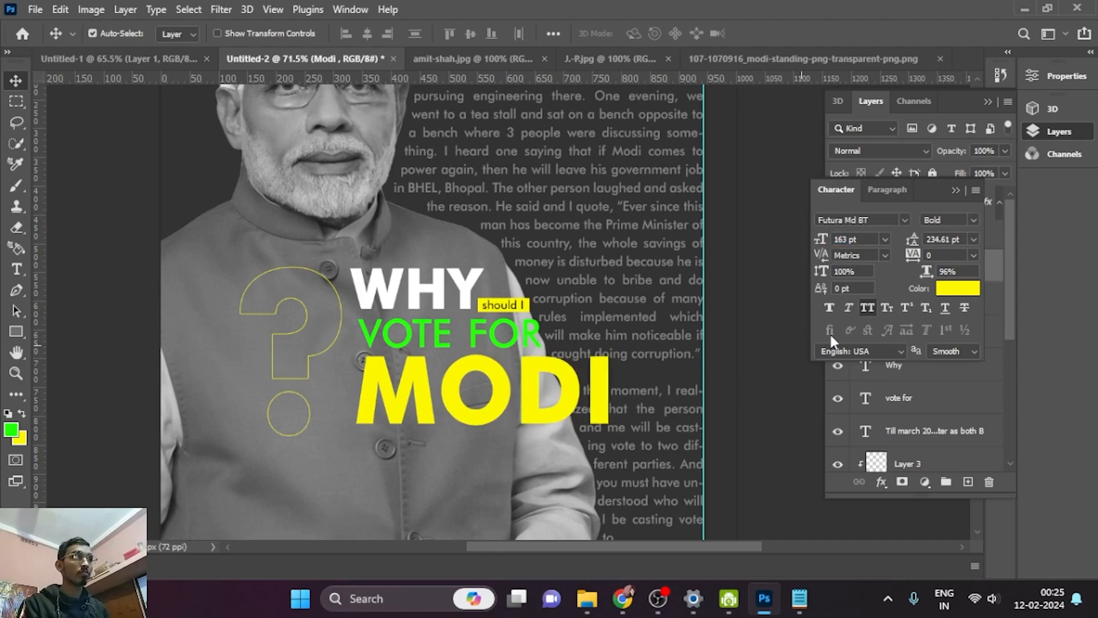
# Change the kerning method of "MODI" to Optical
pyautogui.click(973, 239)
pyautogui.click(972, 239)
pyautogui.click(972, 255)
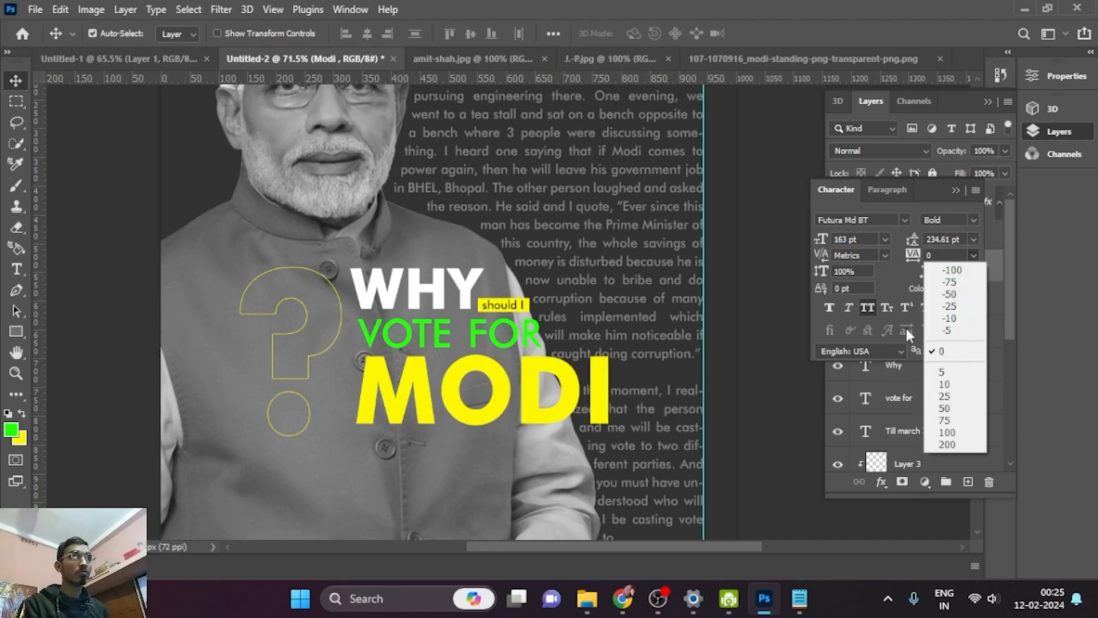
pyautogui.click(882, 256)
pyautogui.click(880, 282)
pyautogui.click(885, 240)
pyautogui.click(884, 240)
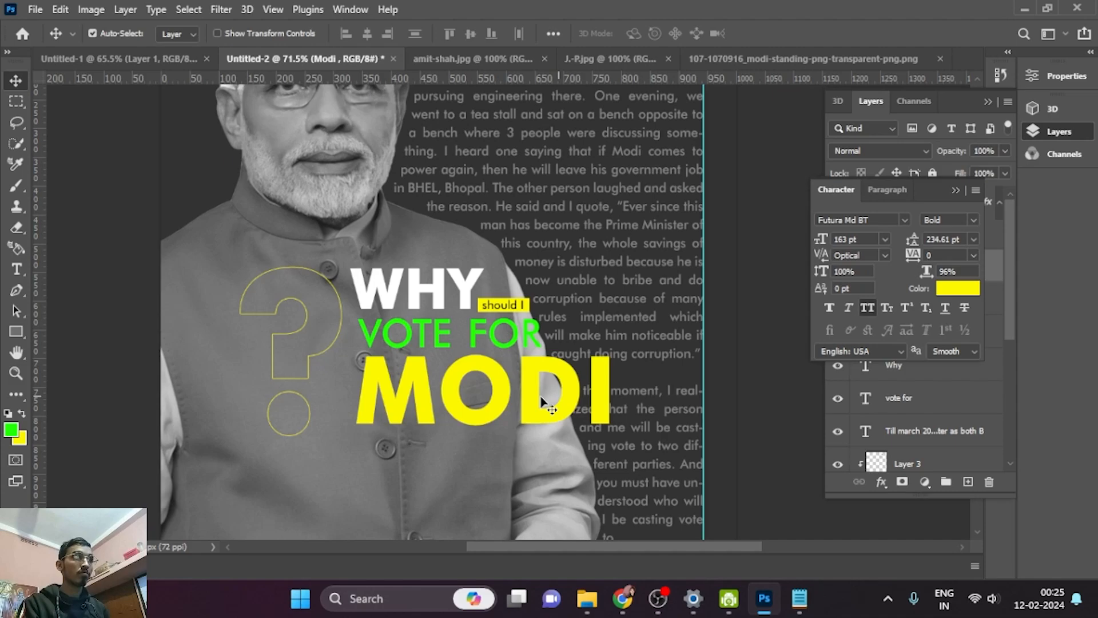
# Tighten the kerning between individual letters of "MODI", finishing with a value of -30, and commit the text
pyautogui.doubleClick(588, 390)
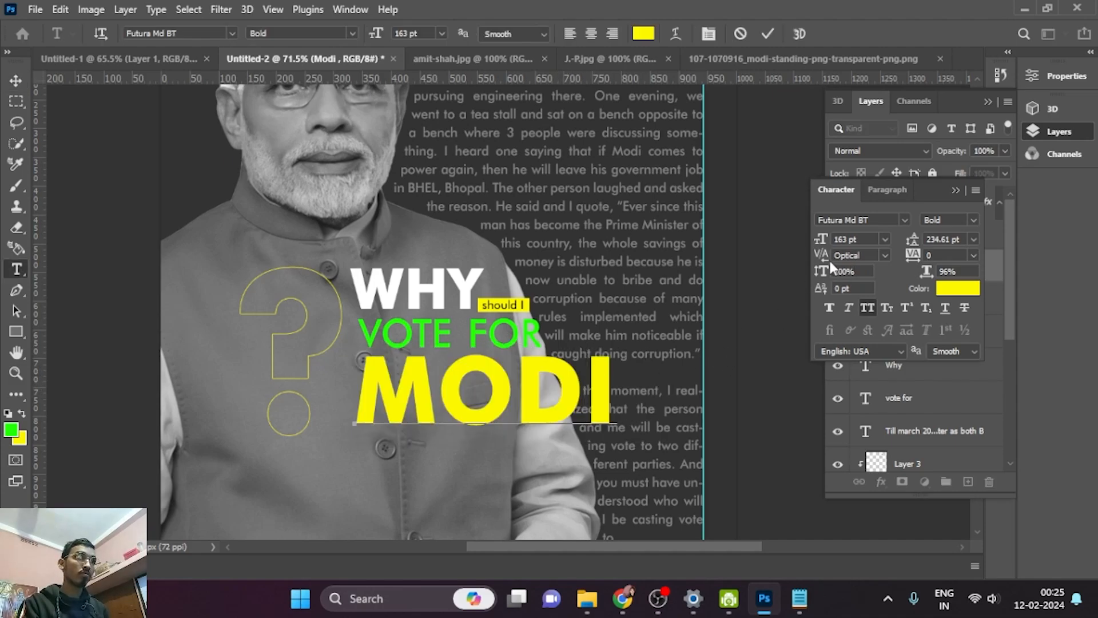
pyautogui.moveTo(826, 260); pyautogui.dragTo(819, 265)
pyautogui.press('Left')
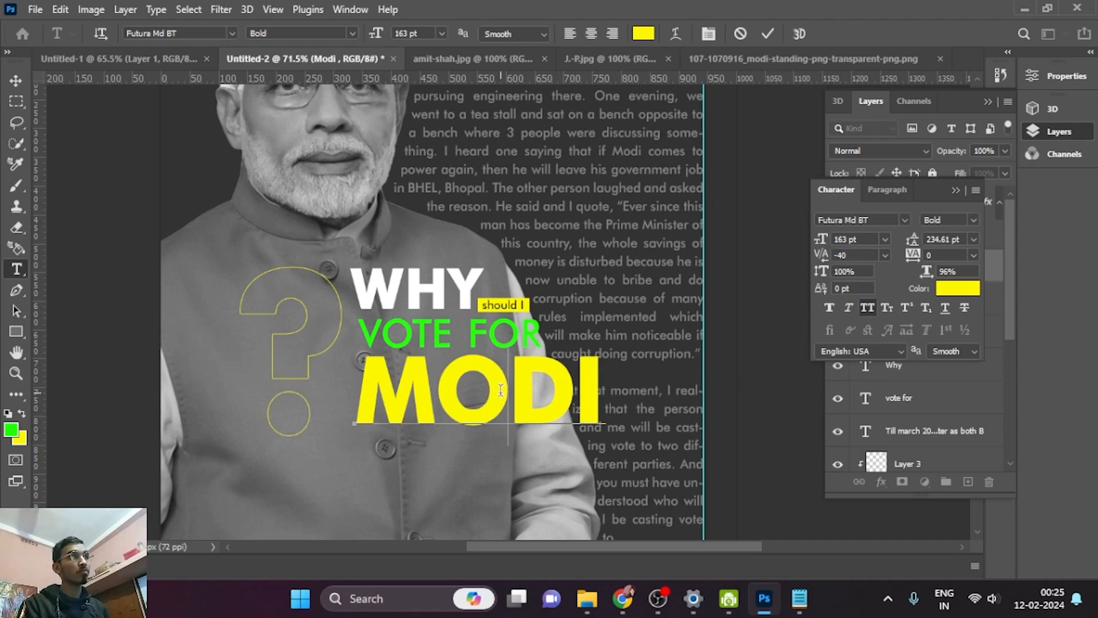
pyautogui.press('Tab')
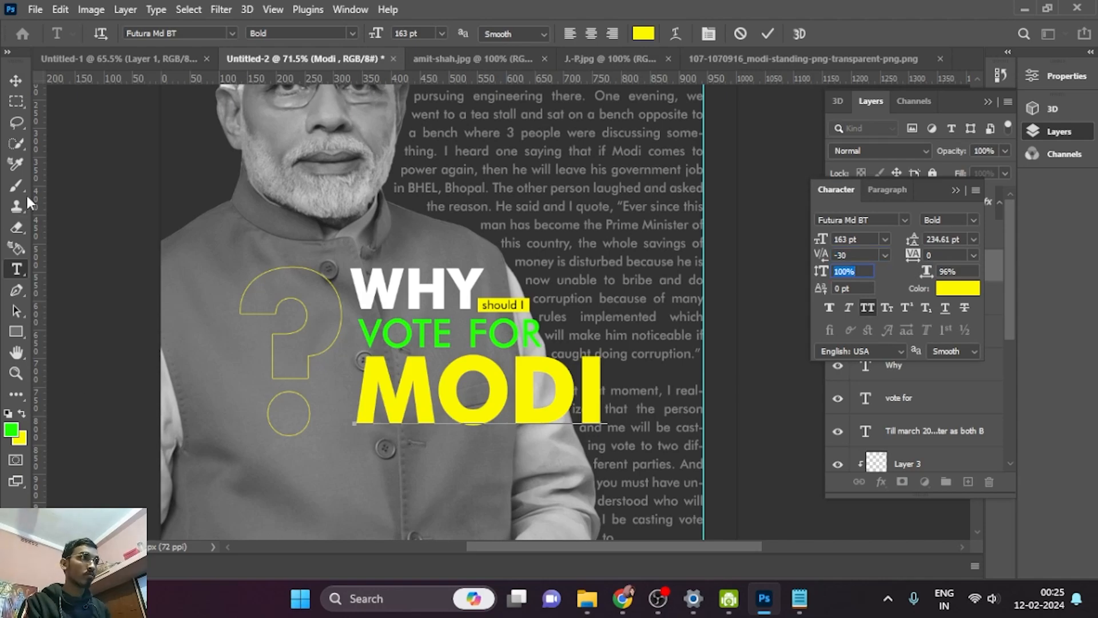
pyautogui.click(11, 80)
# Fit the whole poster in view and hide the guides
pyautogui.click(721, 354)
pyautogui.scroll(-1, 593, 328)
pyautogui.press('super')
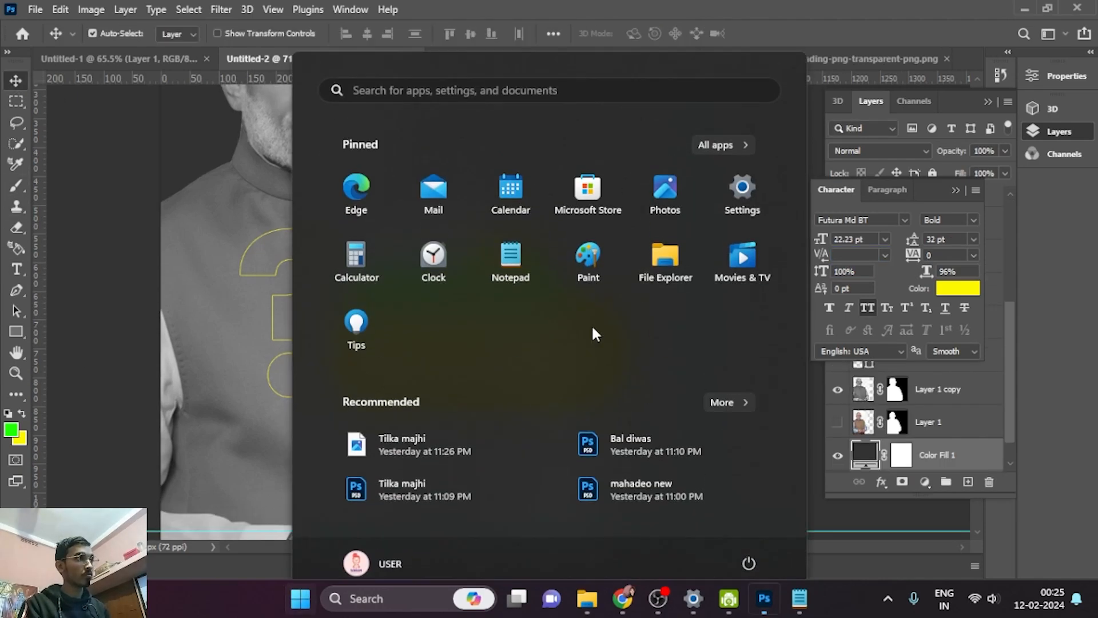
pyautogui.press('super')
pyautogui.hotkey('ctrl', '0')
pyautogui.click(702, 350)
pyautogui.hotkey('ctrl', ';')
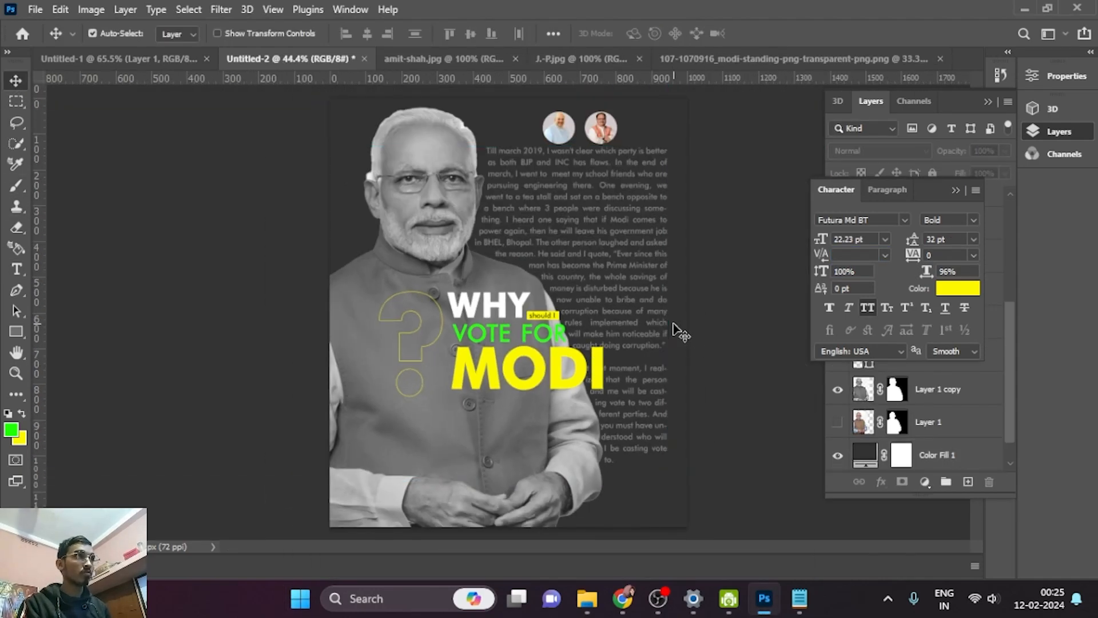
# Free-transform the body text block by extending its lower-left corner slightly outward
pyautogui.click(665, 266)
pyautogui.hotkey('ctrl', 't')
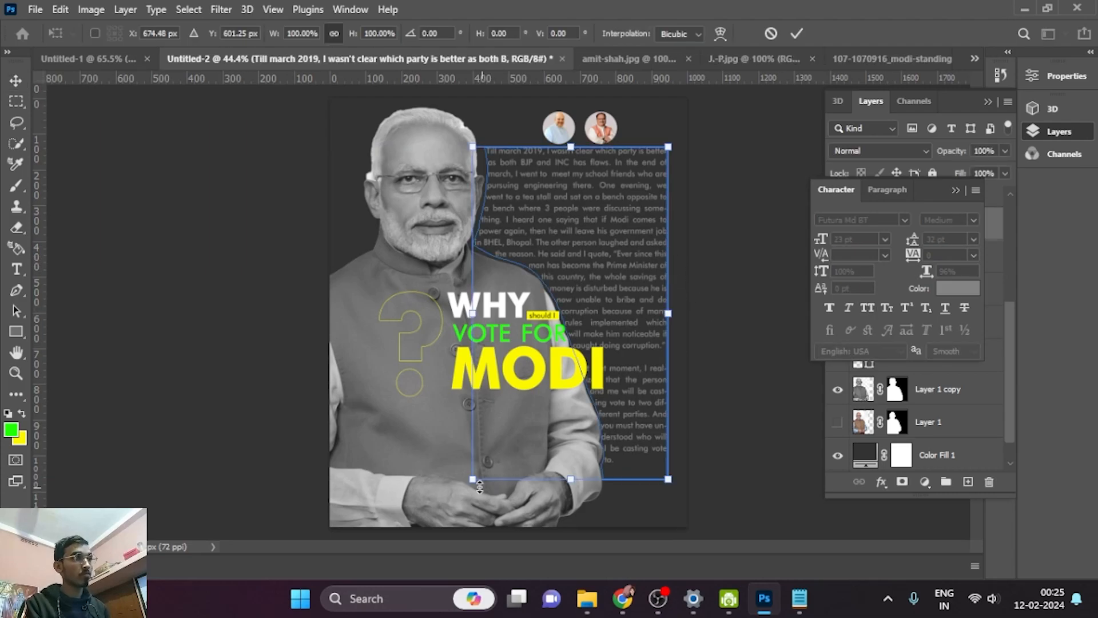
pyautogui.moveTo(474, 479); pyautogui.dragTo(467, 486)
pyautogui.press('Return')
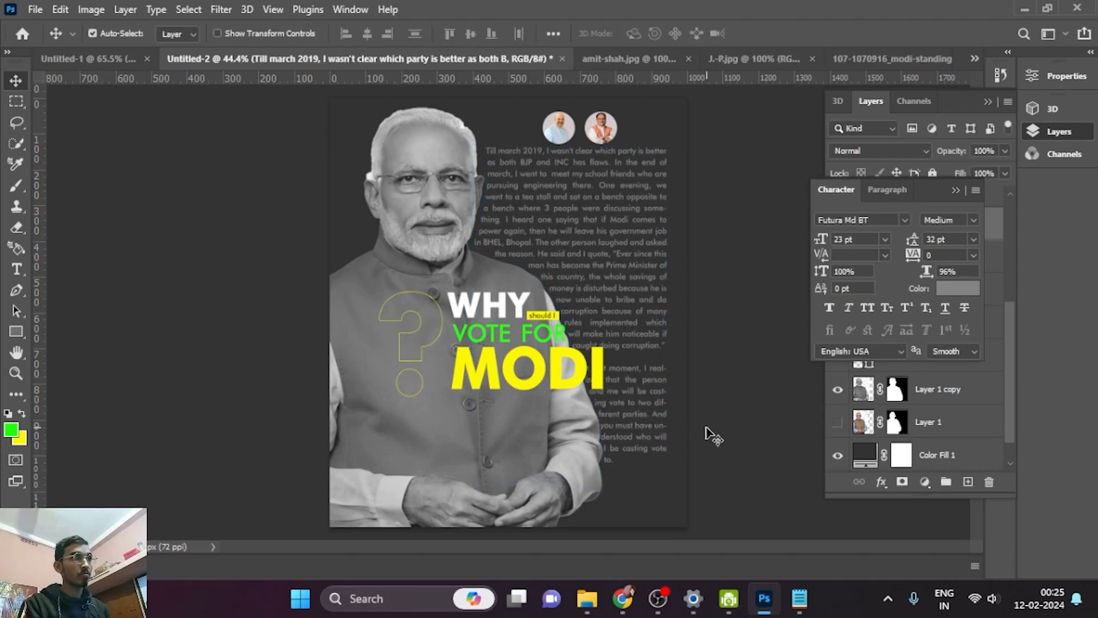
# Move the portrait and the body text slightly down the poster together
pyautogui.scroll(-2, 663, 410)
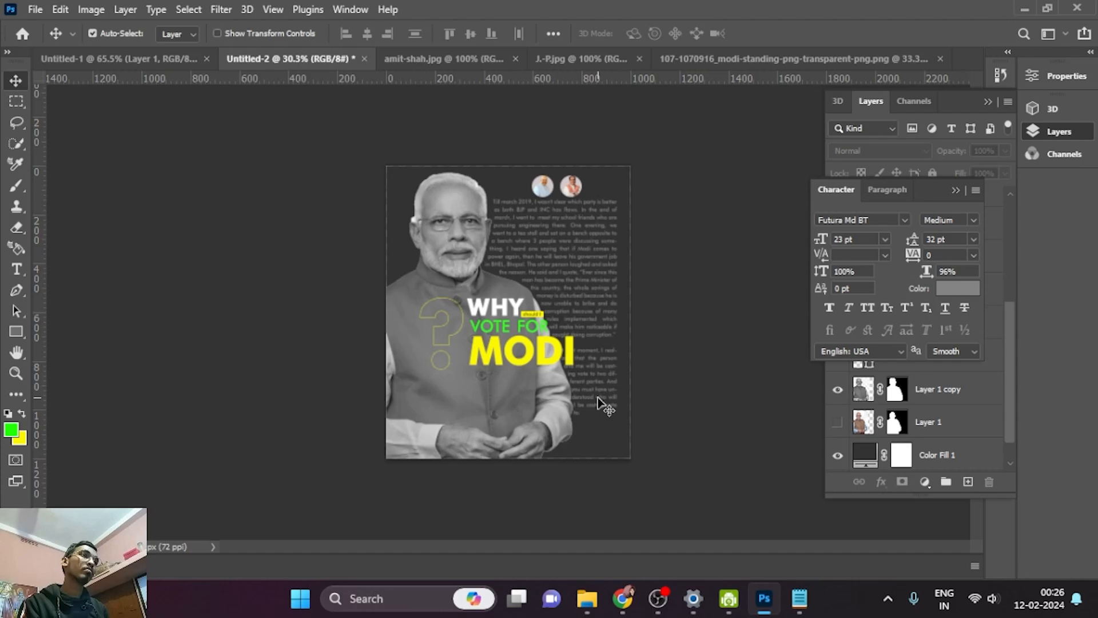
pyautogui.click(577, 452)
pyautogui.scroll(1, 511, 292)
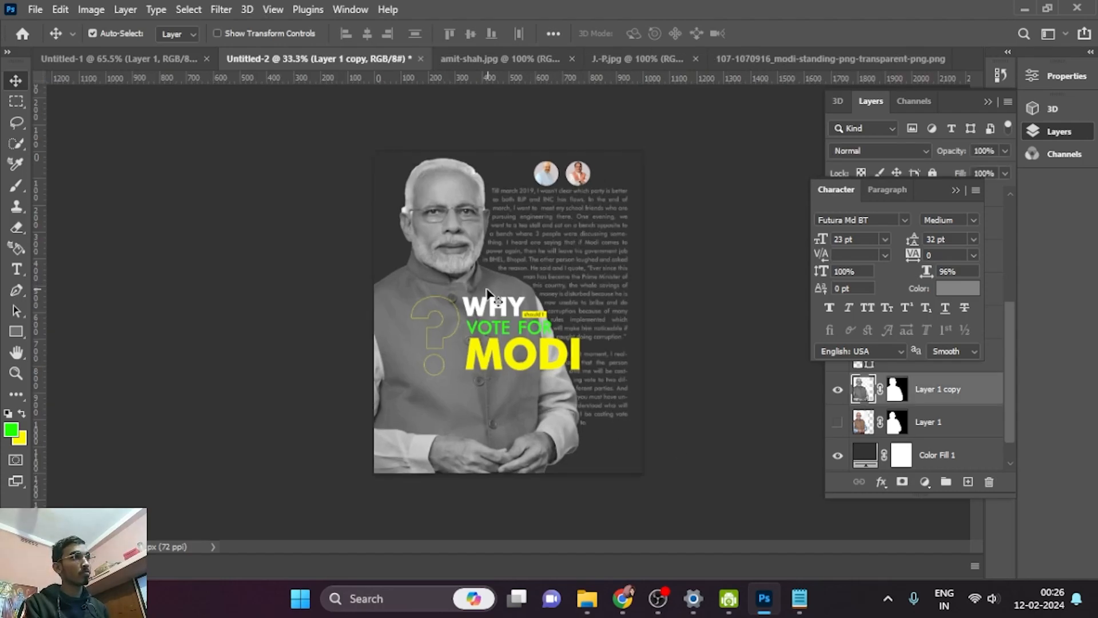
pyautogui.moveTo(530, 225); pyautogui.dragTo(530, 227)
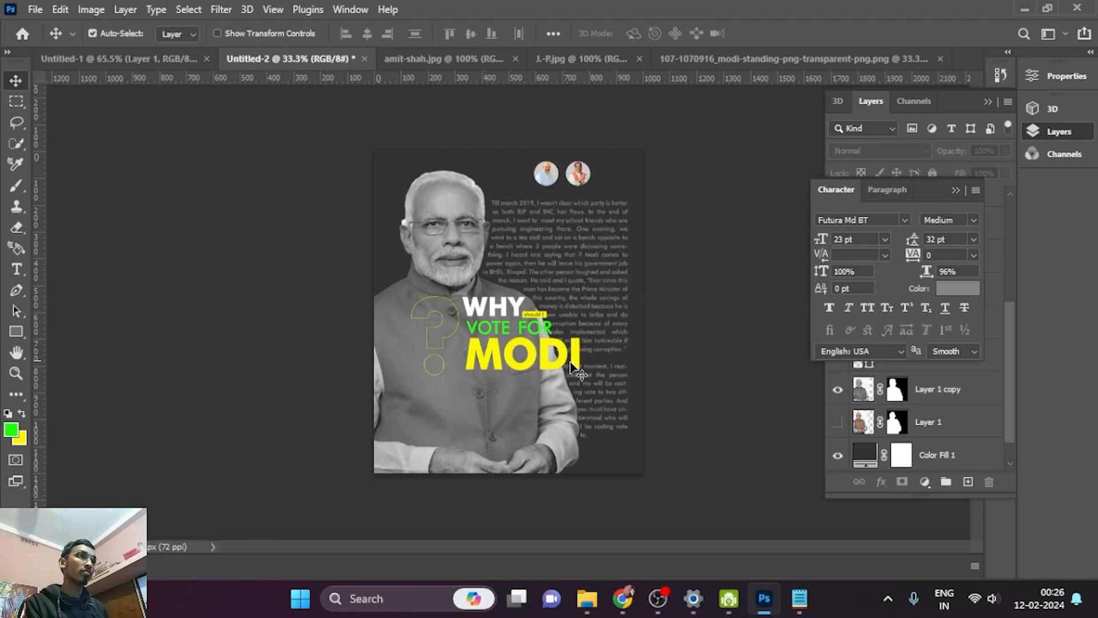
# Move the complete headline and question mark slightly down over the portrait's chest, and link their layers
pyautogui.scroll(2, 570, 363)
pyautogui.click(509, 355)
pyautogui.keyDown('shift'); pyautogui.click(496, 329); pyautogui.keyUp('shift')
pyautogui.keyDown('shift'); pyautogui.click(532, 315); pyautogui.keyUp('shift')
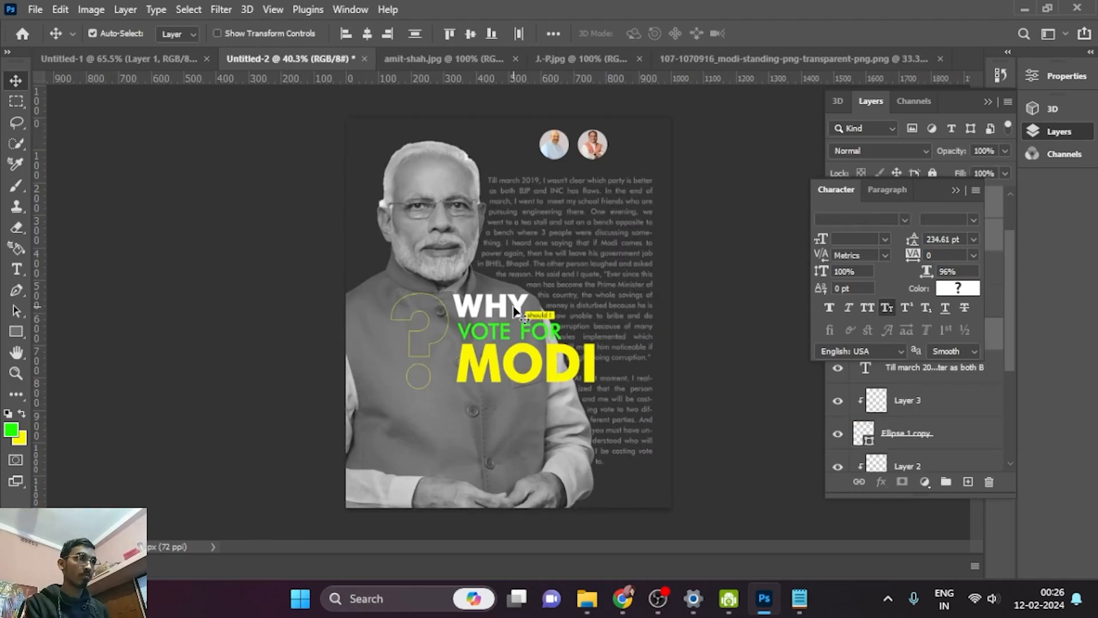
pyautogui.keyDown('shift'); pyautogui.click(513, 309); pyautogui.keyUp('shift')
pyautogui.keyDown('shift'); pyautogui.click(430, 345); pyautogui.keyUp('shift')
pyautogui.moveTo(430, 345); pyautogui.dragTo(430, 362)
pyautogui.hotkey('ctrl', 'z')
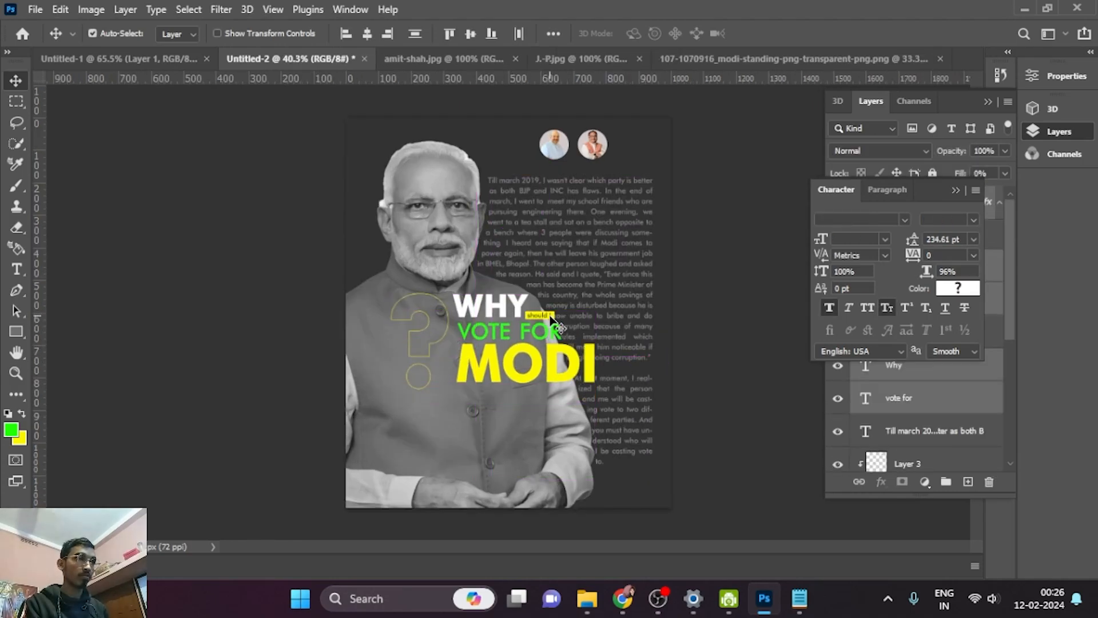
pyautogui.moveTo(554, 357); pyautogui.dragTo(526, 374)
pyautogui.click(857, 482)
pyautogui.click(721, 404)
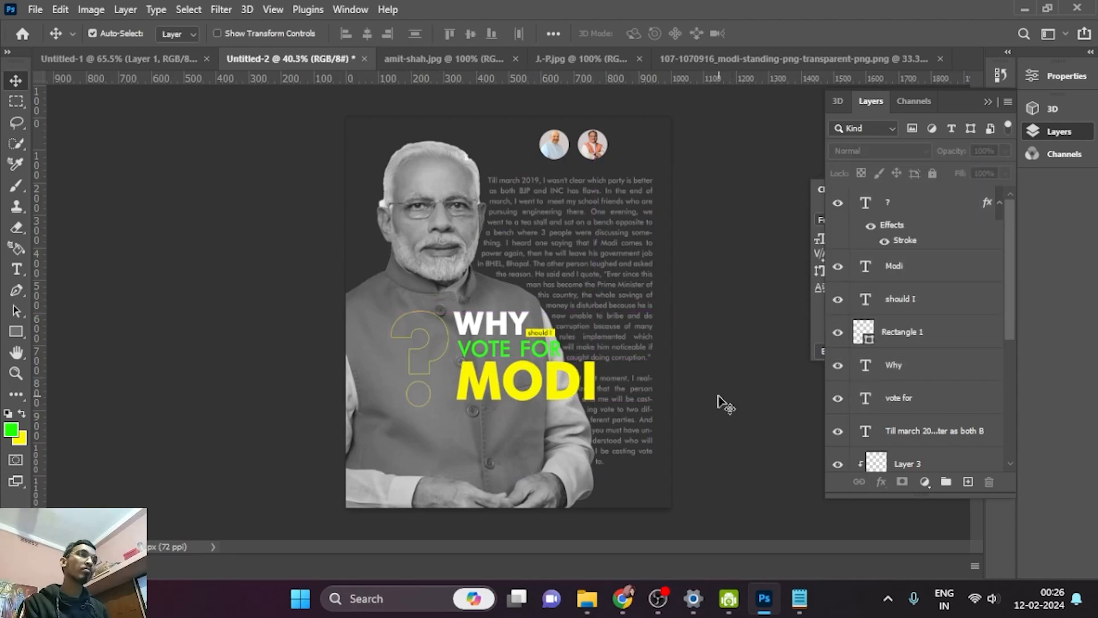
# Move the two circular portraits down so they sit just above the body text
pyautogui.click(559, 156)
pyautogui.keyDown('shift'); pyautogui.click(601, 145); pyautogui.keyUp('shift')
pyautogui.moveTo(601, 145)
pyautogui.mouseDown()
pyautogui.moveTo(599, 157)
pyautogui.moveTo(597, 144)
pyautogui.mouseUp()
pyautogui.scroll(1, 597, 154)
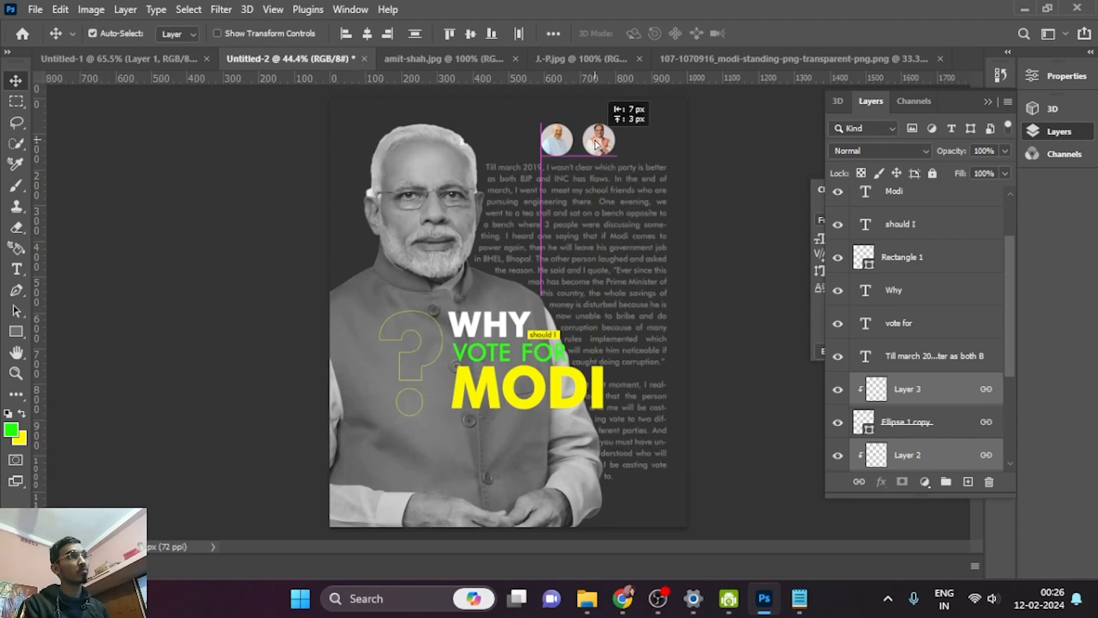
# Darken the black-and-white portrait's shadows with Curves by shifting the black point slightly inward
pyautogui.click(454, 247)
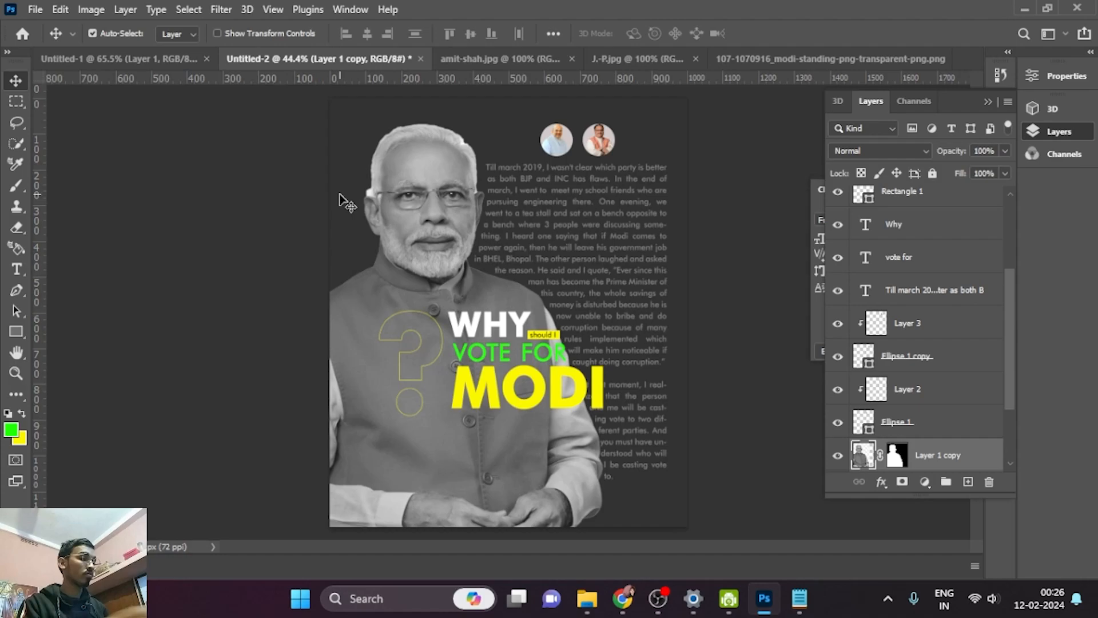
pyautogui.hotkey('ctrl', 'm')
pyautogui.moveTo(657, 84); pyautogui.dragTo(770, 156)
pyautogui.click(810, 338)
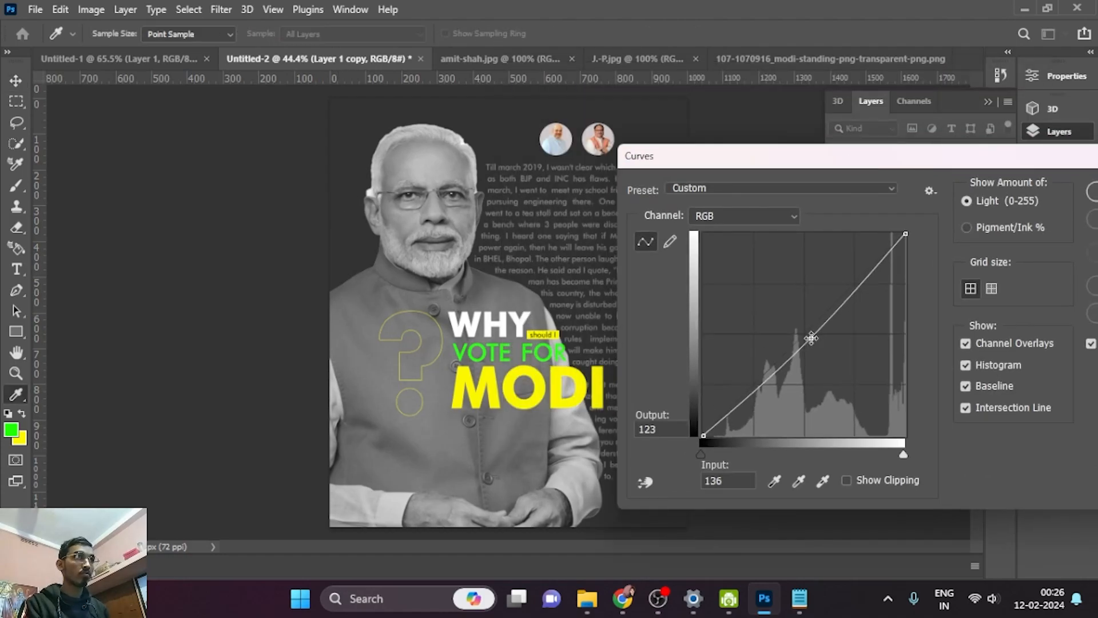
pyautogui.moveTo(703, 436); pyautogui.dragTo(714, 436)
pyautogui.moveTo(1010, 164); pyautogui.dragTo(857, 163)
pyautogui.click(966, 190)
# Add a green "Lorem Ipsum" text line below the headline and enlarge it to about 87 pt
pyautogui.click(16, 270)
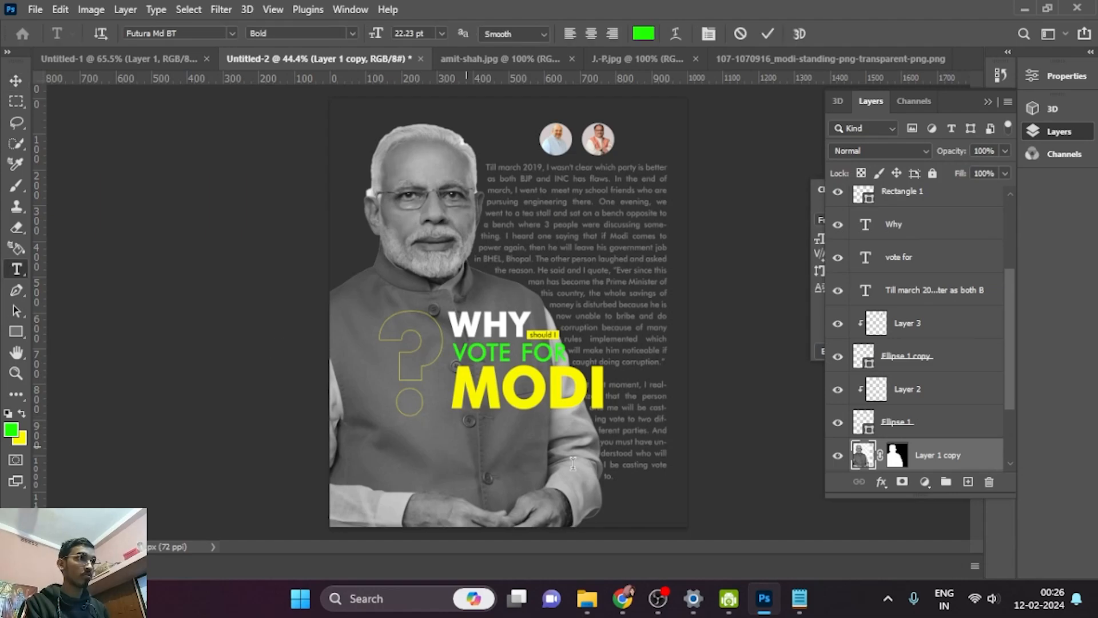
pyautogui.click(468, 446)
pyautogui.click(15, 81)
pyautogui.hotkey('ctrl', 't')
pyautogui.moveTo(519, 449); pyautogui.dragTo(678, 473)
pyautogui.press('Return')
pyautogui.click(567, 464)
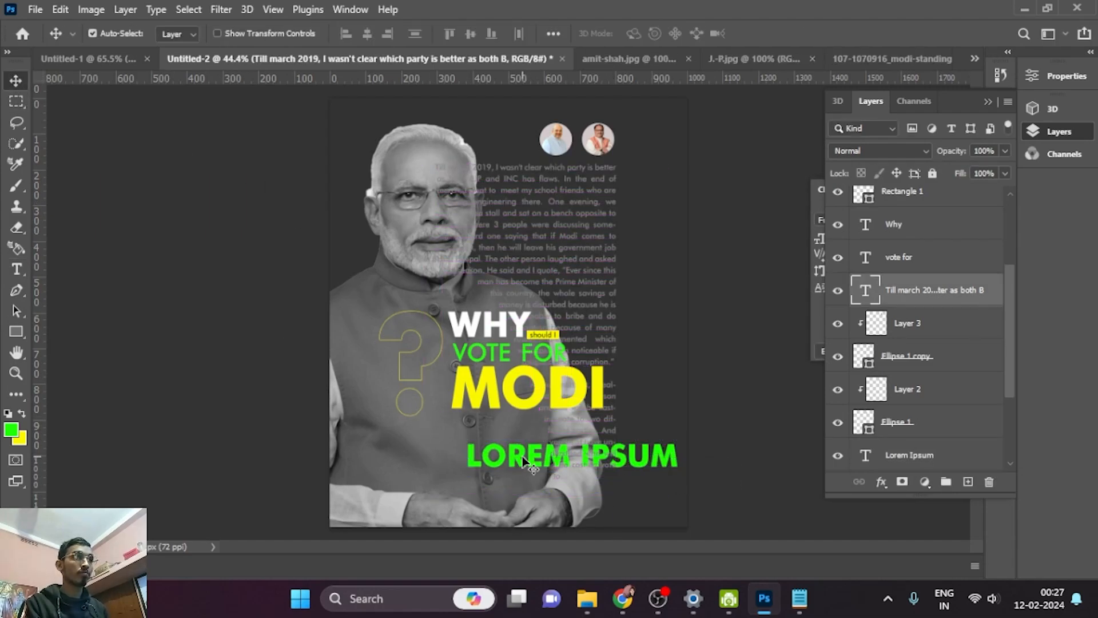
pyautogui.click(470, 473)
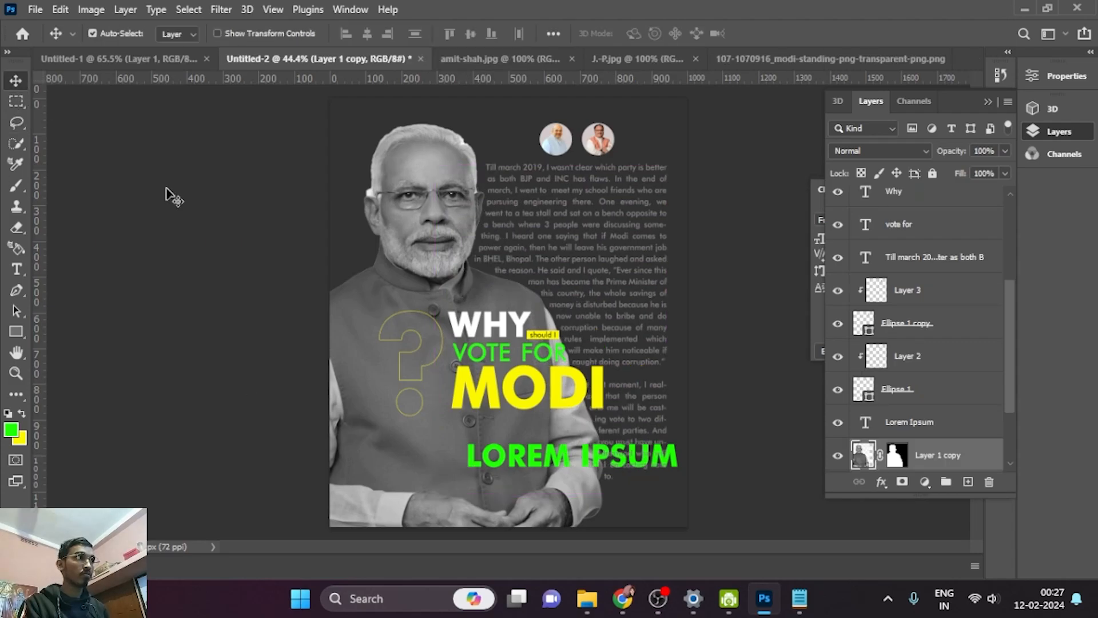
# Select the whole "Lorem Ipsum" text for editing and open its character formatting settings
pyautogui.doubleClick(501, 457)
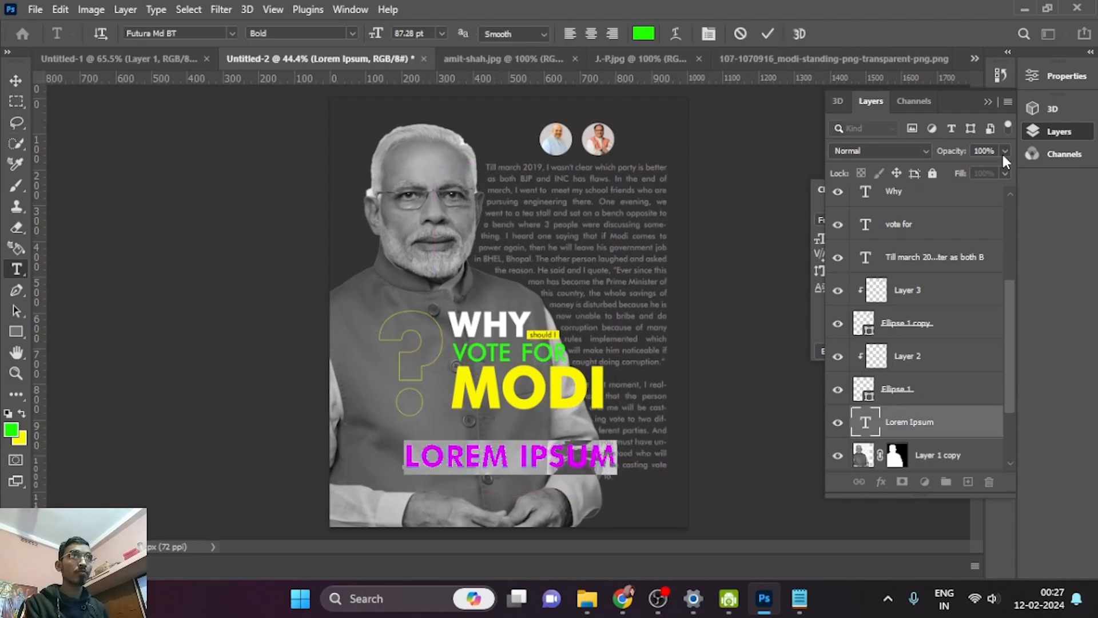
pyautogui.click(988, 101)
pyautogui.click(996, 221)
pyautogui.click(1000, 203)
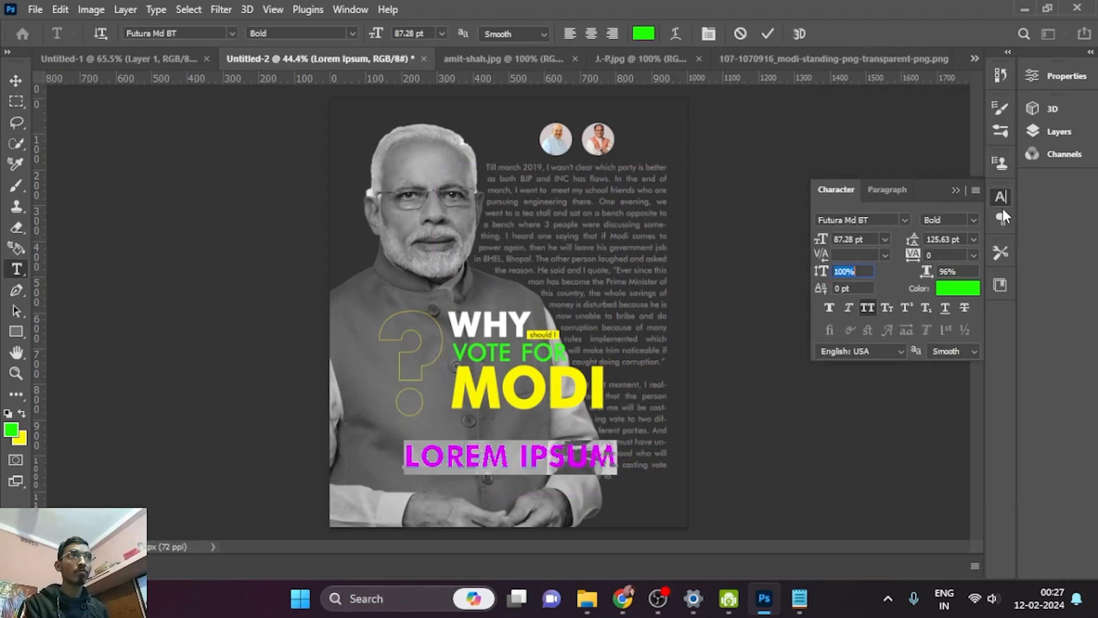
pyautogui.click(350, 9)
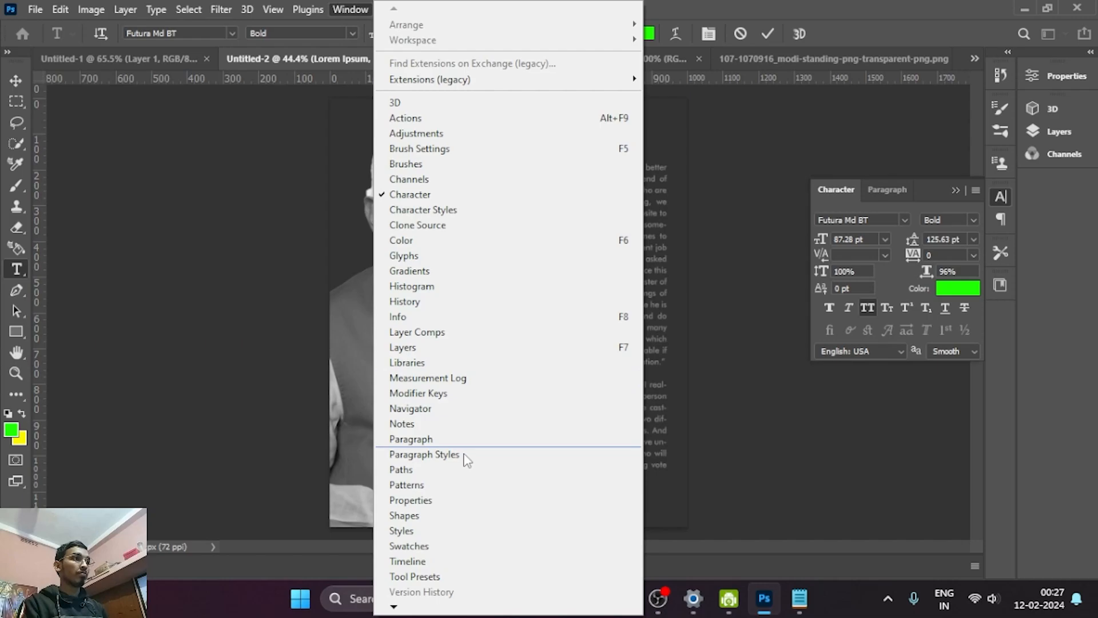
pyautogui.moveTo(394, 607)
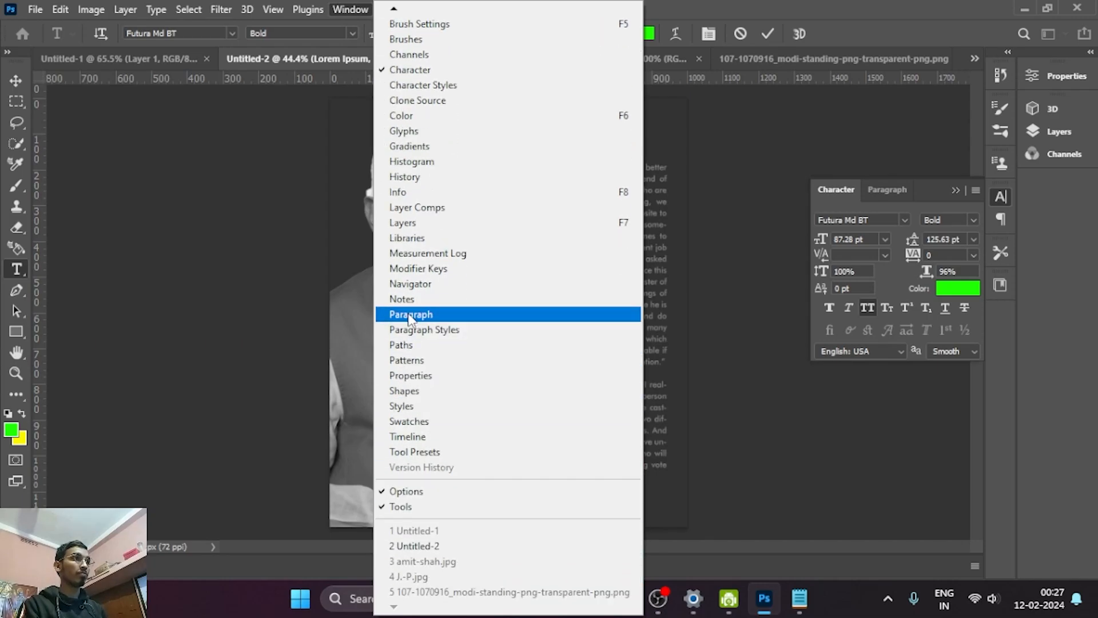
pyautogui.moveTo(155, 10)
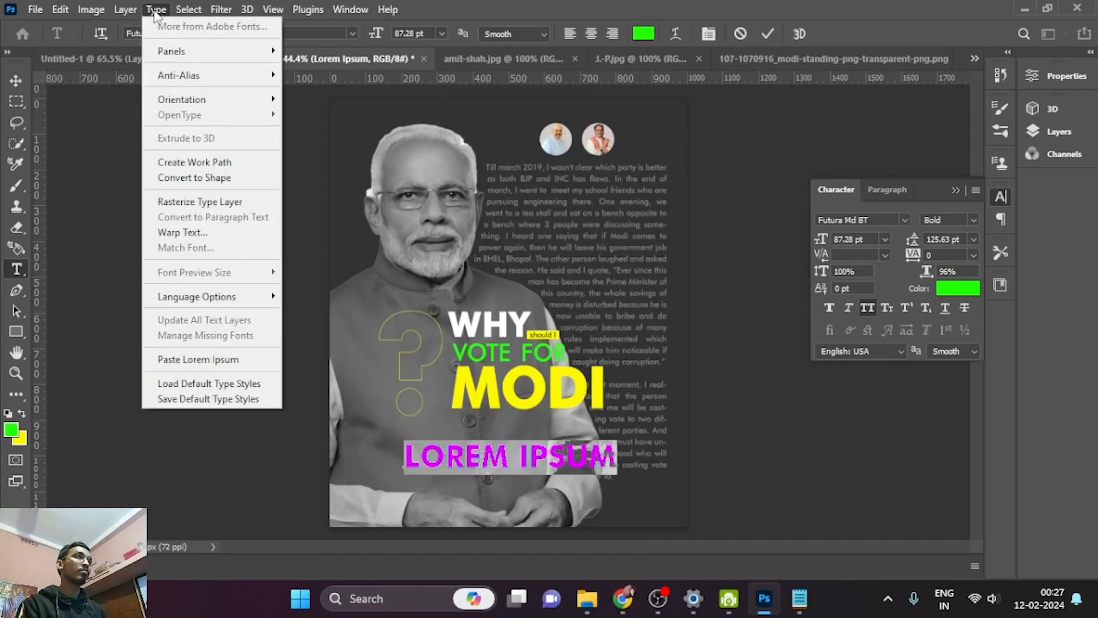
pyautogui.moveTo(188, 10)
pyautogui.click(996, 211)
pyautogui.click(1002, 201)
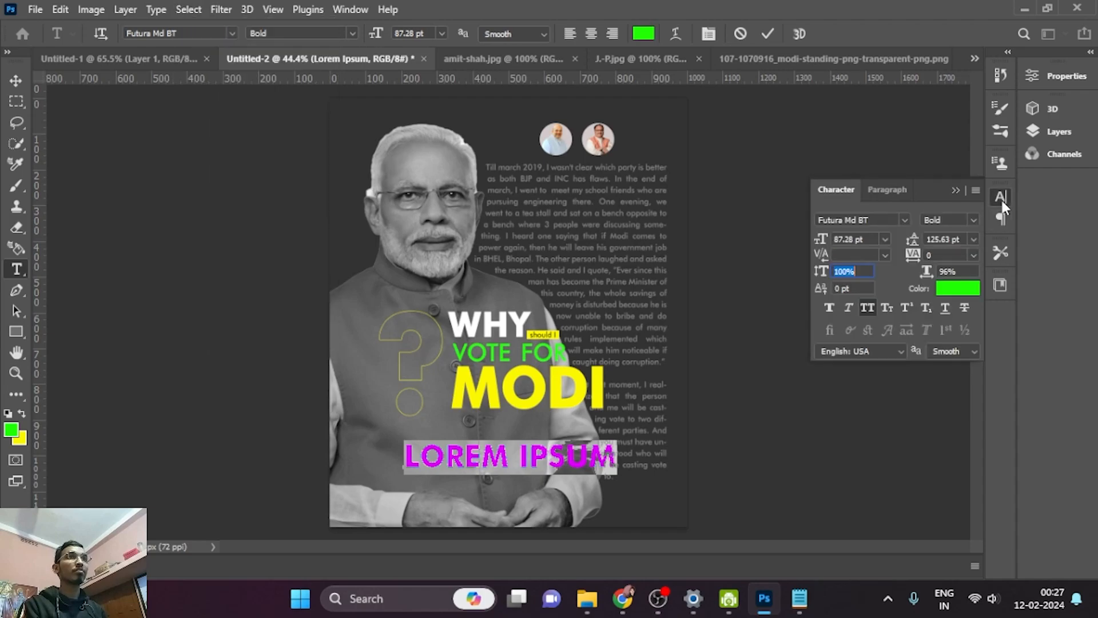
pyautogui.click(1052, 132)
pyautogui.click(1052, 78)
pyautogui.click(956, 190)
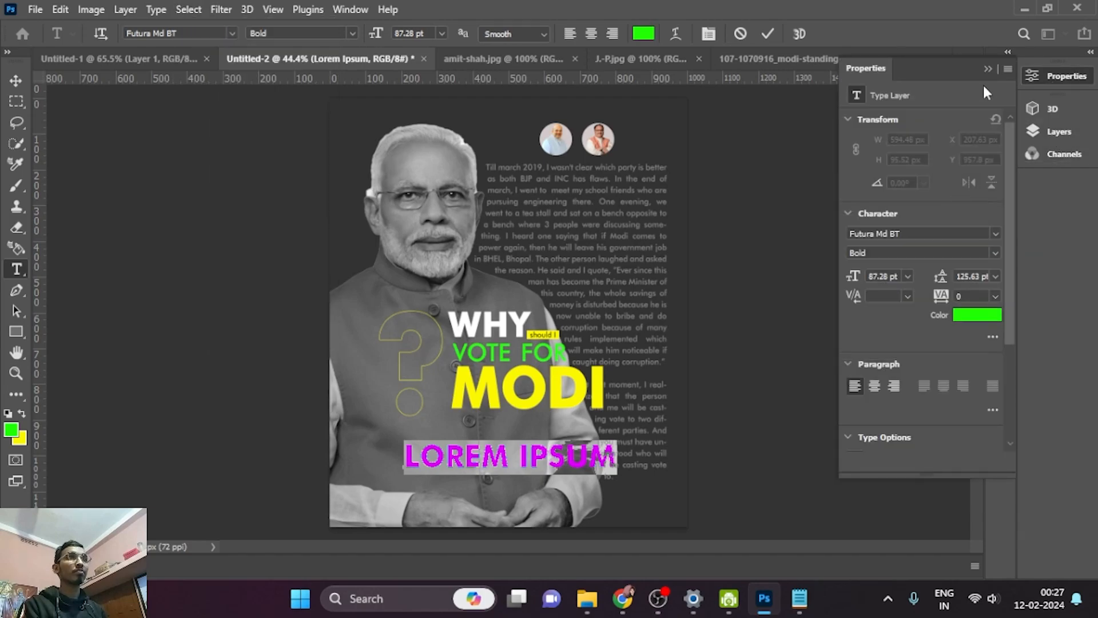
pyautogui.click(987, 68)
pyautogui.click(995, 76)
pyautogui.click(995, 76)
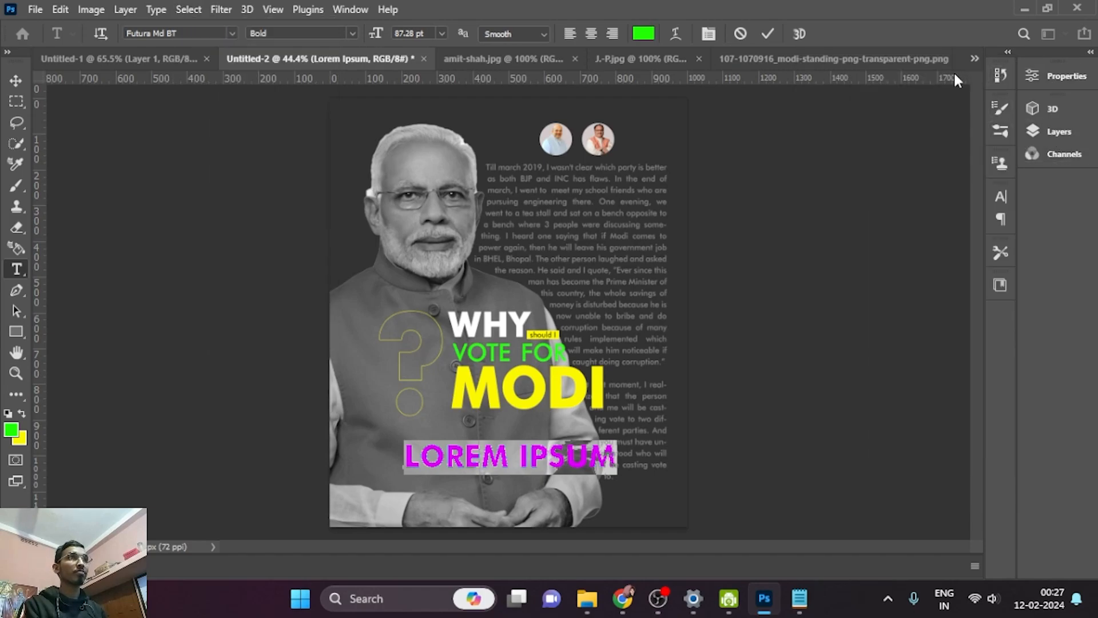
# Show the Glyphs panel as a taller floating window and browse the Futura Md BT Bold characters
pyautogui.click(348, 9)
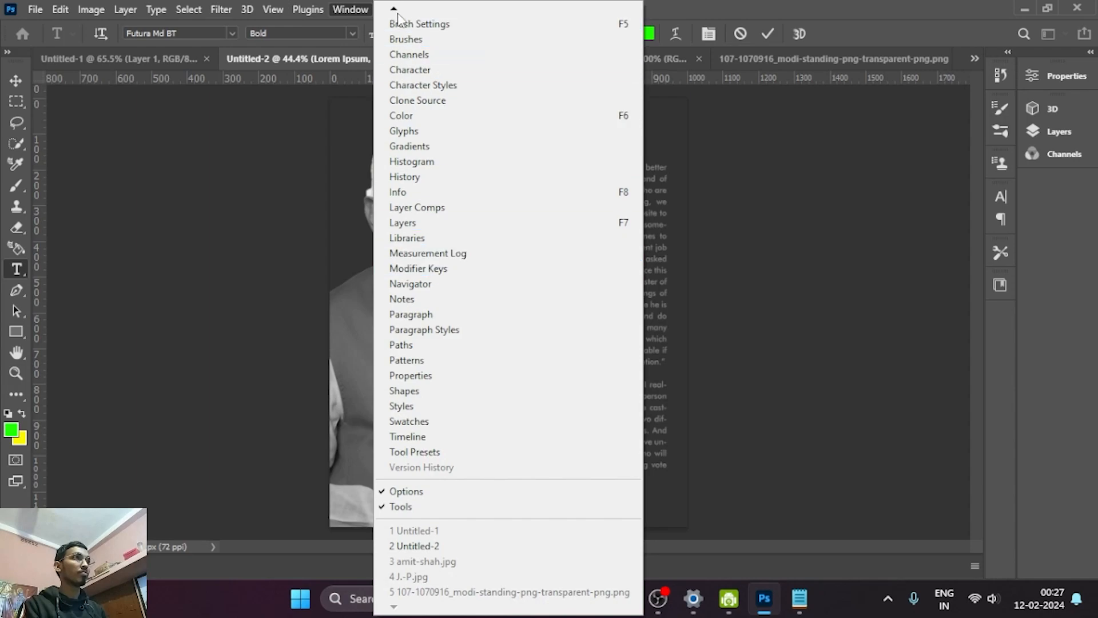
pyautogui.moveTo(395, 11)
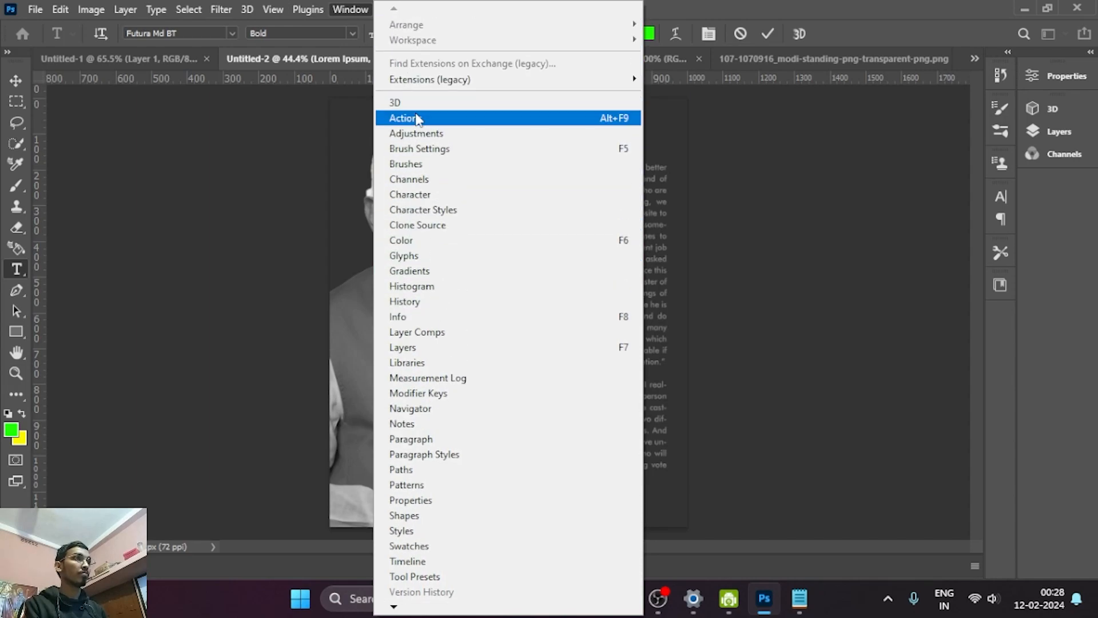
pyautogui.click(441, 256)
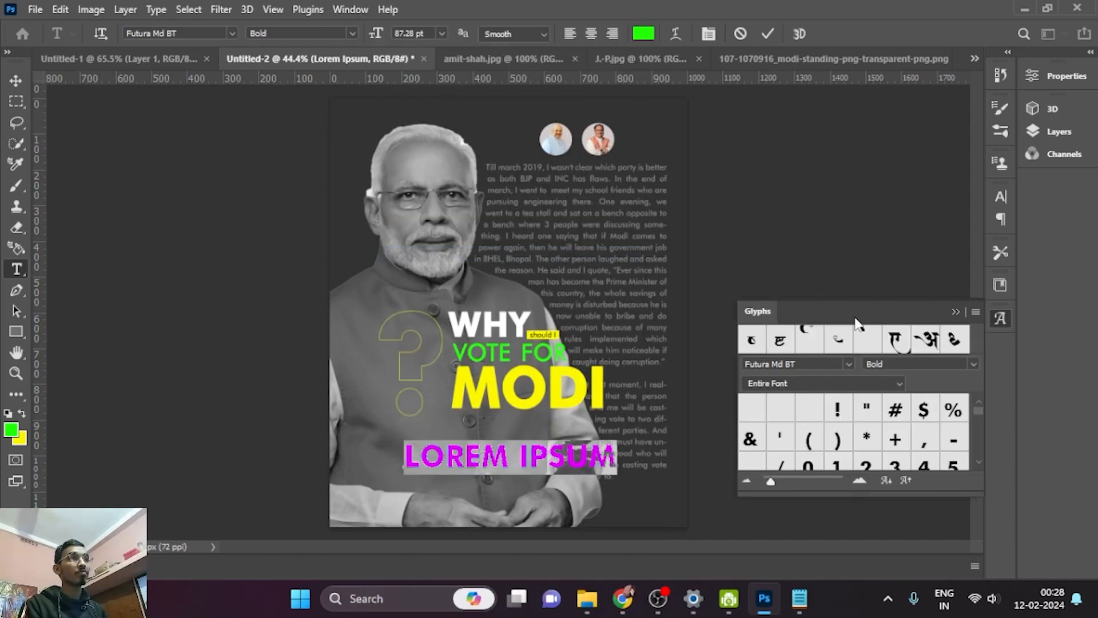
pyautogui.moveTo(967, 460); pyautogui.dragTo(966, 486)
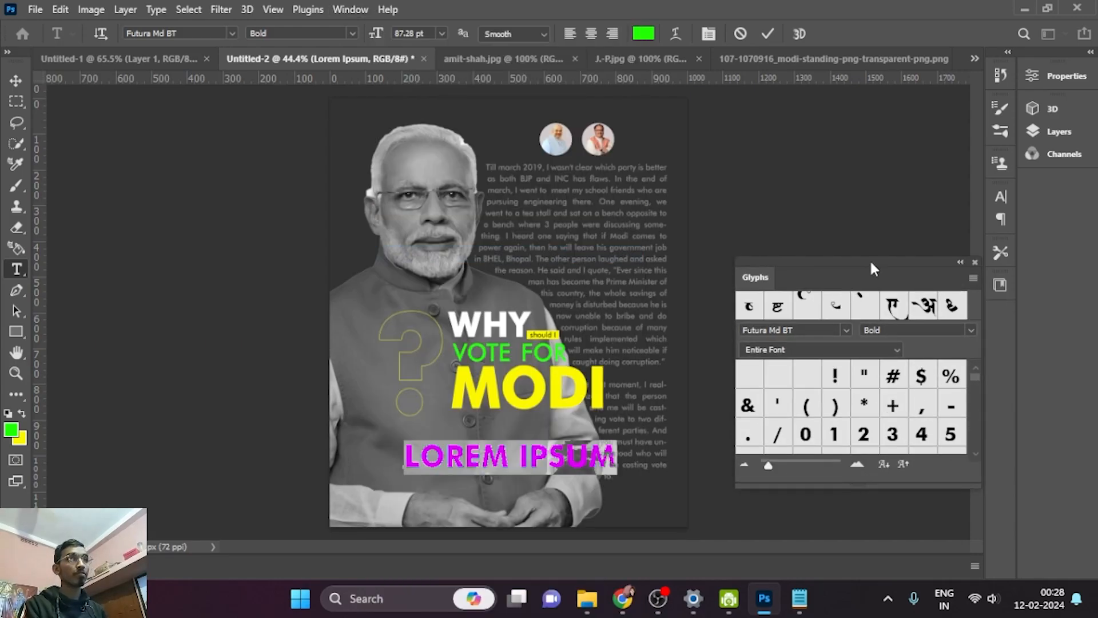
pyautogui.moveTo(869, 260); pyautogui.dragTo(869, 134)
pyautogui.moveTo(968, 358); pyautogui.dragTo(977, 509)
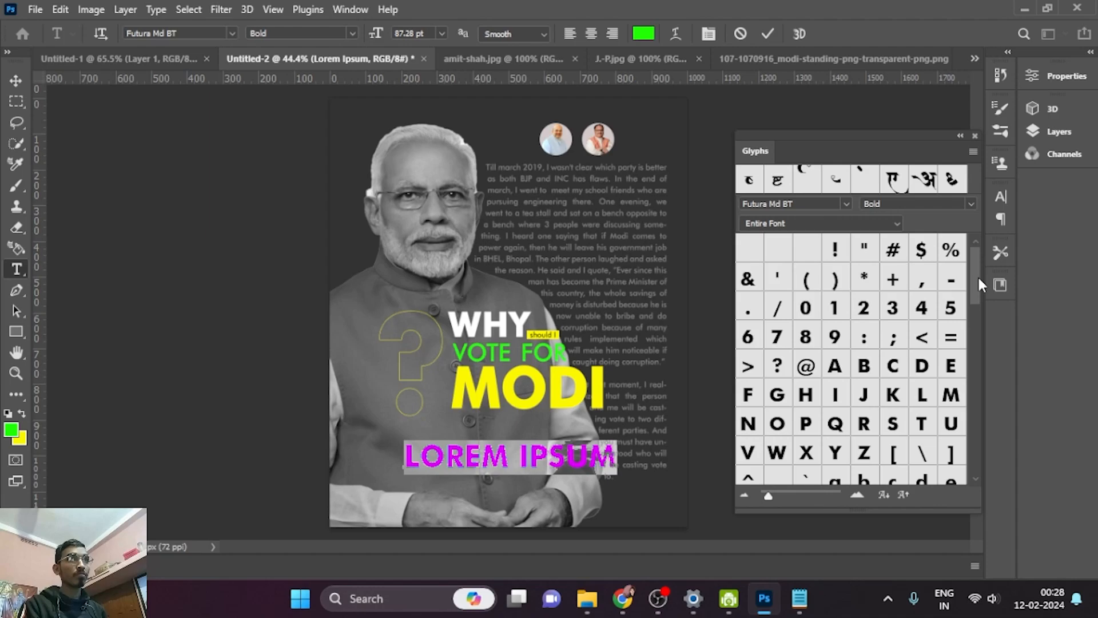
pyautogui.moveTo(977, 276); pyautogui.dragTo(973, 334)
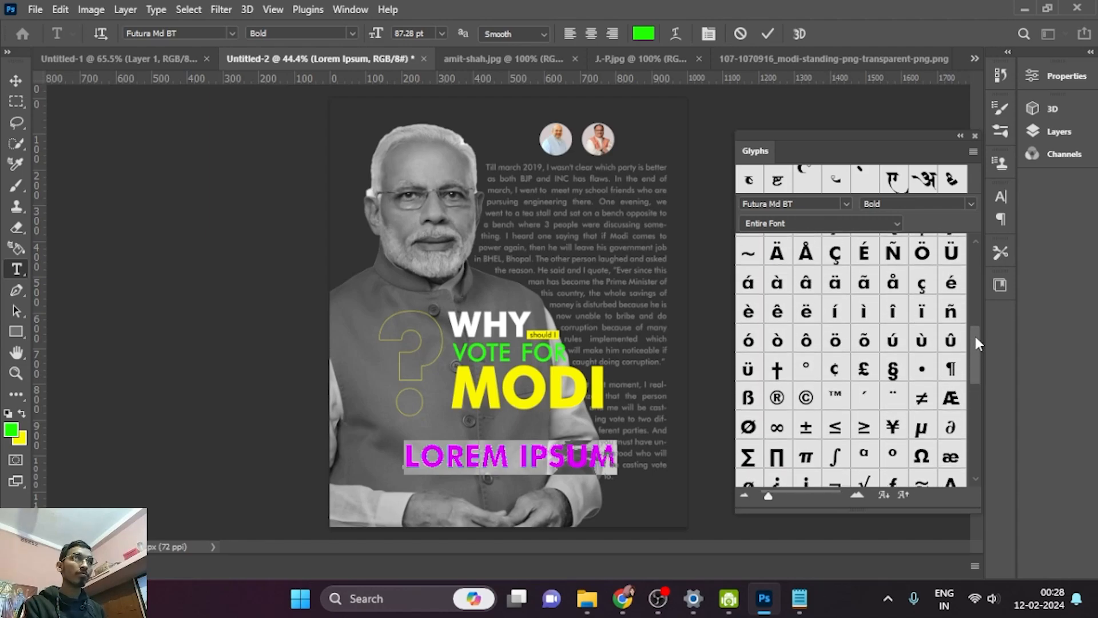
# Switch the glyph font to Gilroy-ExtraBoldItalic and replace the "Lorem Ipsum" text with its √ check mark glyph
pyautogui.click(834, 226)
pyautogui.write('Gil')
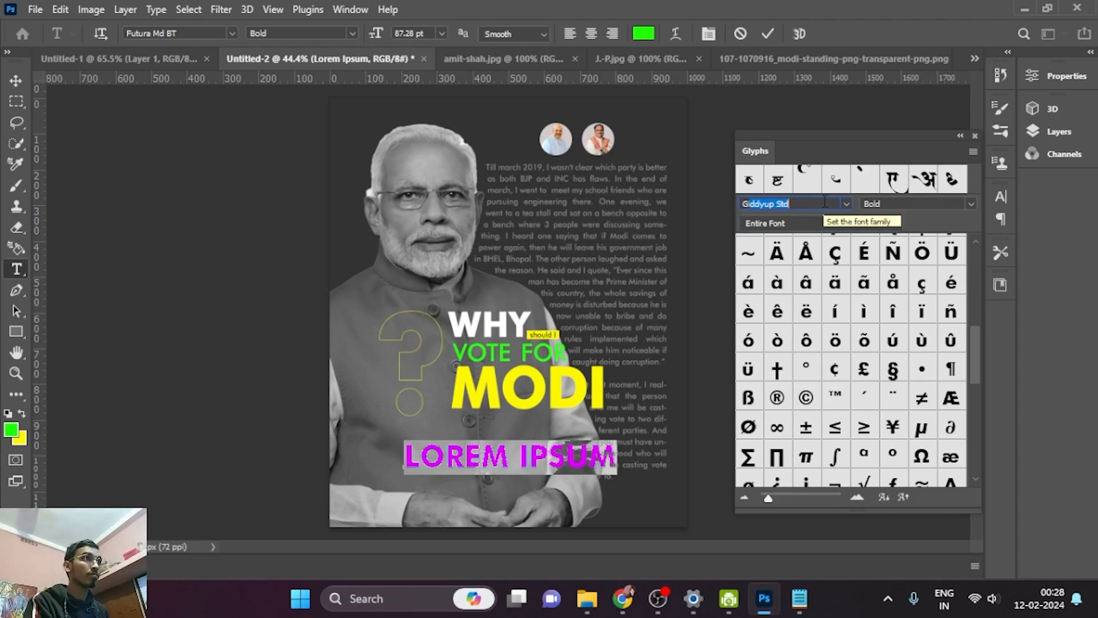
pyautogui.press('Down')
pyautogui.press('Down')
pyautogui.scroll(-10, 871, 430)
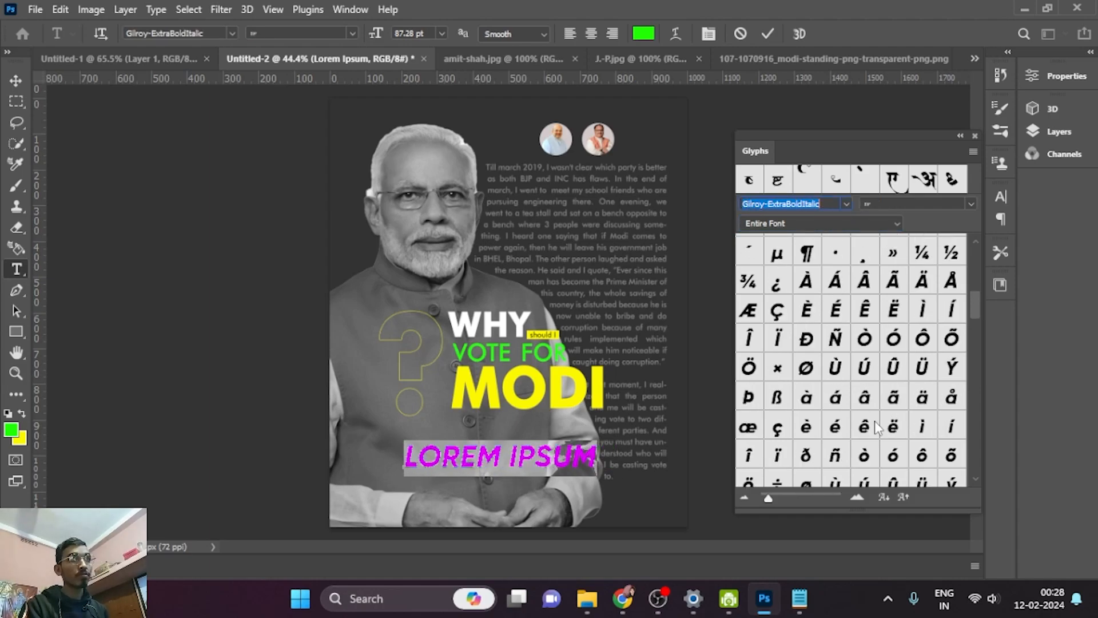
pyautogui.scroll(-10, 879, 426)
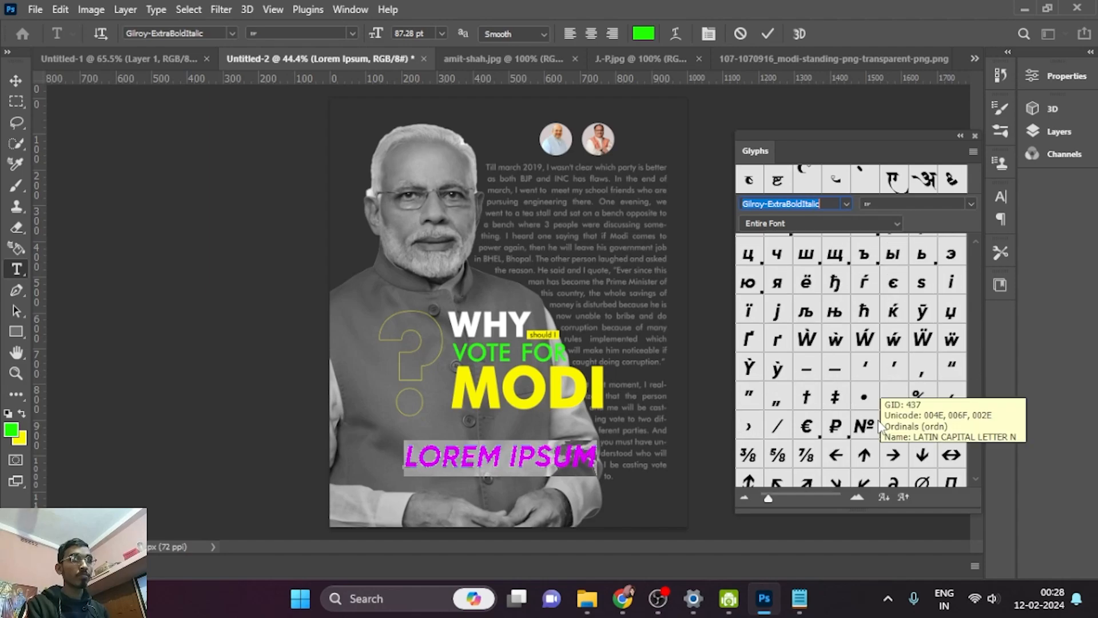
pyautogui.scroll(-2, 877, 420)
pyautogui.doubleClick(804, 457)
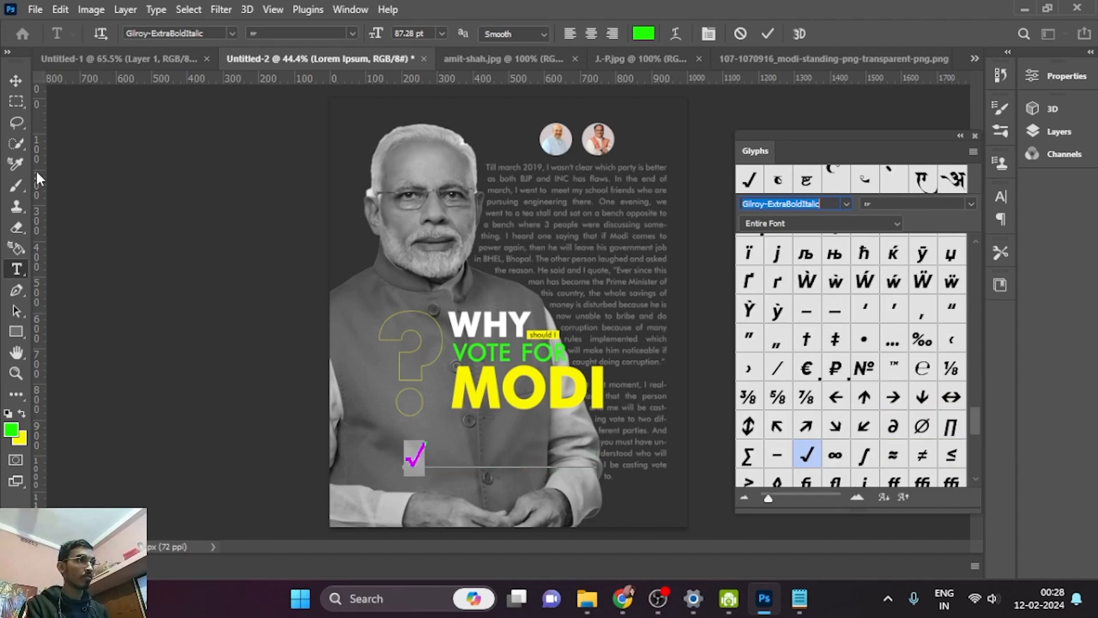
# Move the green check mark glyph slightly to the right and dock the Glyphs panel as a collapsed icon
pyautogui.click(16, 81)
pyautogui.moveTo(419, 466); pyautogui.dragTo(436, 469)
pyautogui.click(960, 136)
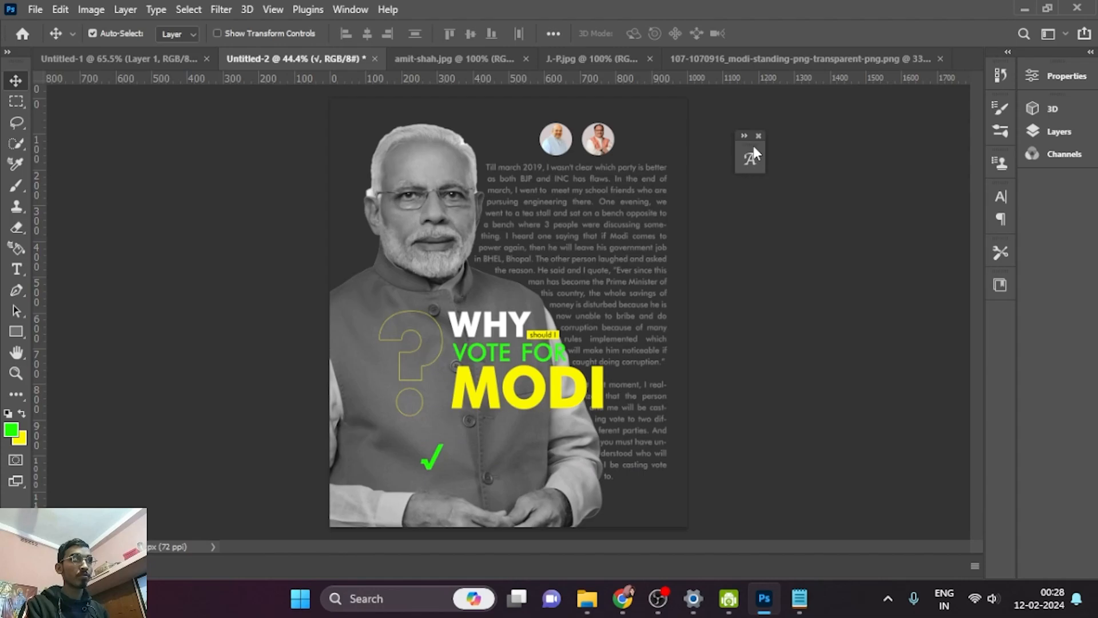
pyautogui.moveTo(753, 145); pyautogui.dragTo(968, 318)
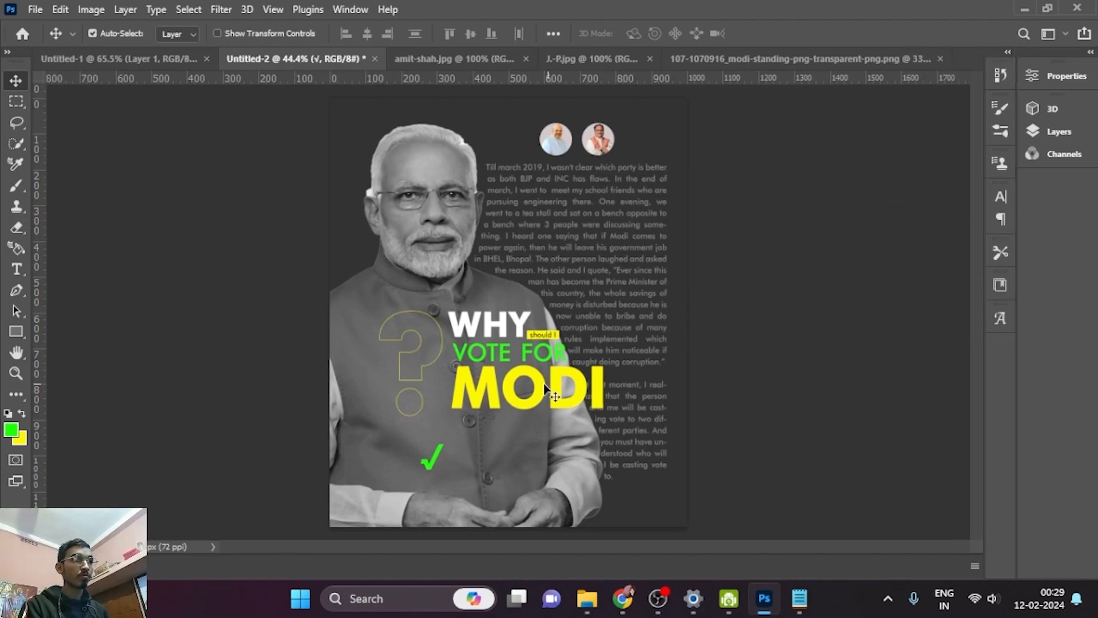
# Try enlarging the green check mark glyph with Free Transform and repositioning it over the poster
pyautogui.hotkey('ctrl', 't')
pyautogui.moveTo(445, 441); pyautogui.dragTo(665, 109)
pyautogui.moveTo(640, 161); pyautogui.dragTo(608, 282)
# Try the Freepik tick icon from the browser's image results by pasting it onto the poster, and delete the pasted layer
pyautogui.click(622, 598)
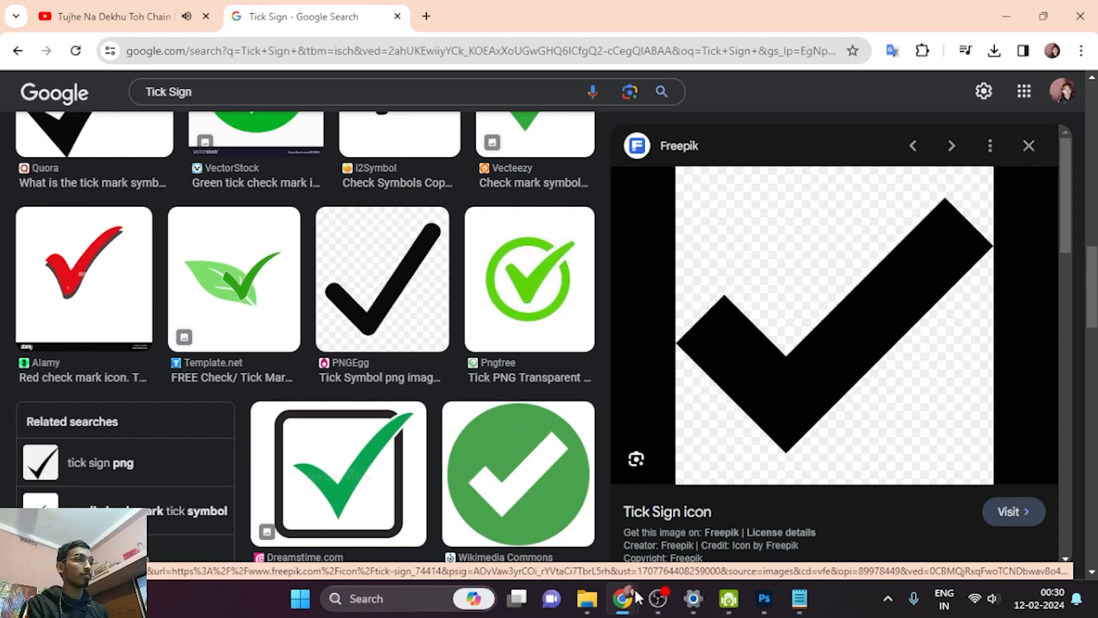
pyautogui.click(749, 589)
pyautogui.hotkey('ctrl', 'v')
pyautogui.moveTo(430, 375); pyautogui.dragTo(429, 396)
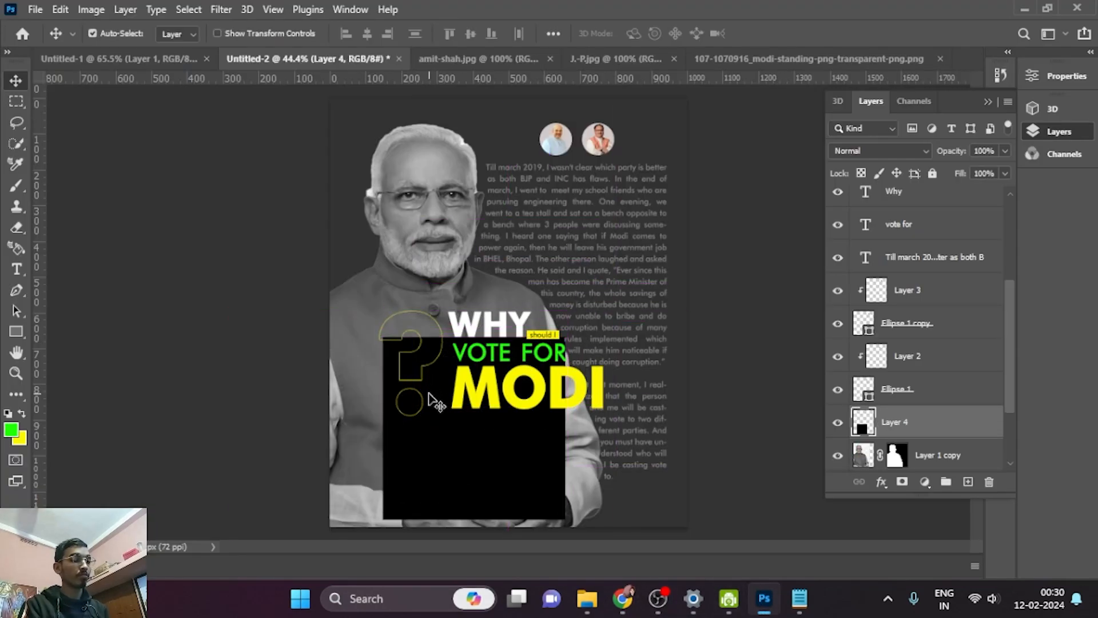
pyautogui.press('Delete')
# Switch to the browser's "Tick Sign" image results and open the green VectorStock check mark
pyautogui.click(622, 599)
pyautogui.click(707, 515)
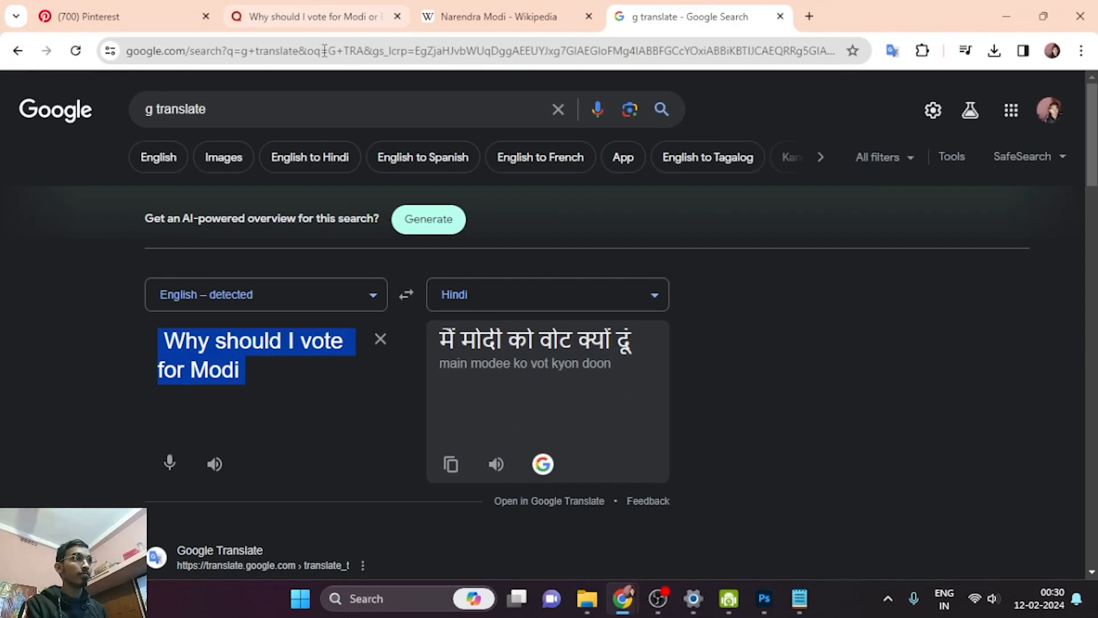
pyautogui.click(623, 598)
pyautogui.click(608, 524)
pyautogui.scroll(-2, 776, 404)
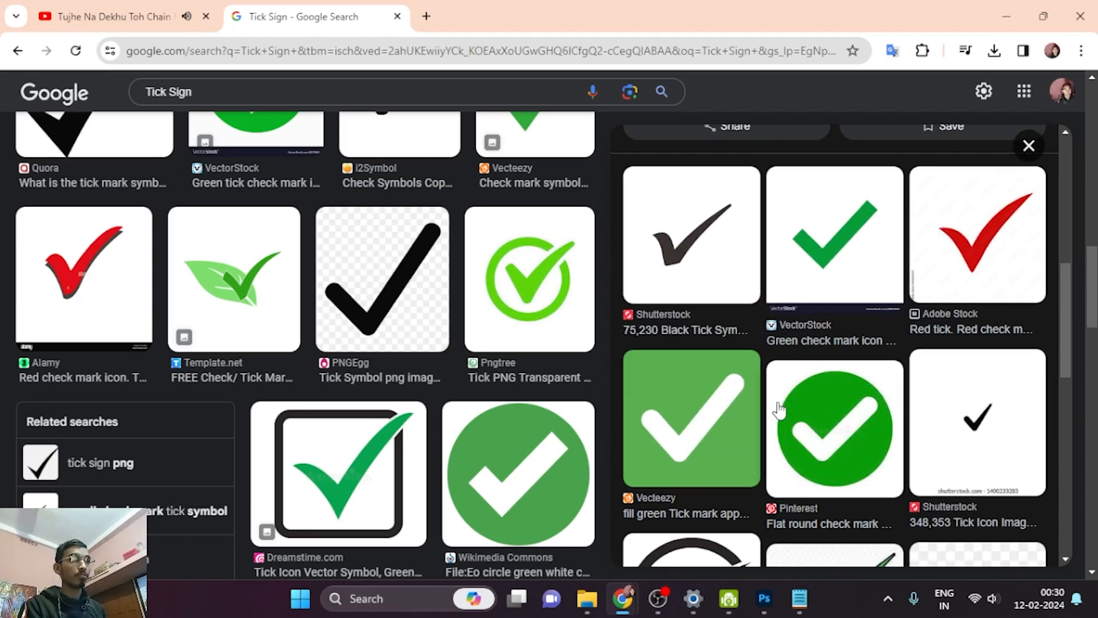
pyautogui.click(843, 286)
# Copy the previewed green VectorStock check mark image to the clipboard
pyautogui.rightClick(846, 291)
pyautogui.click(693, 326)
pyautogui.scroll(-1, 849, 404)
pyautogui.scroll(1, 851, 408)
pyautogui.rightClick(806, 281)
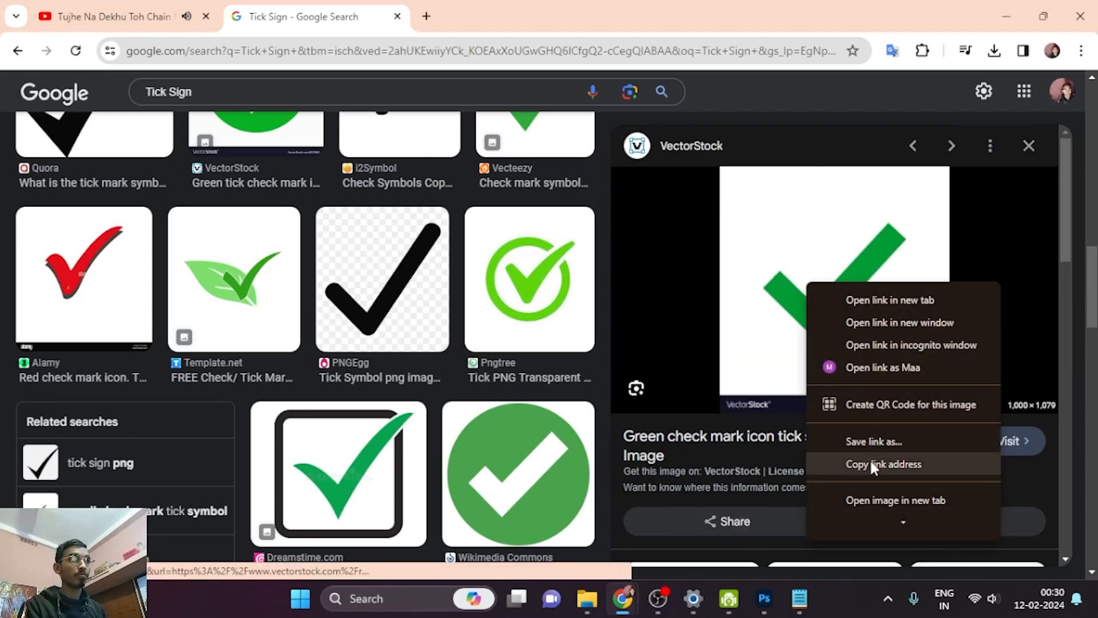
pyautogui.scroll(-2, 866, 412)
pyautogui.click(859, 265)
pyautogui.scroll(-2, 853, 322)
pyautogui.scroll(2, 852, 323)
pyautogui.rightClick(843, 289)
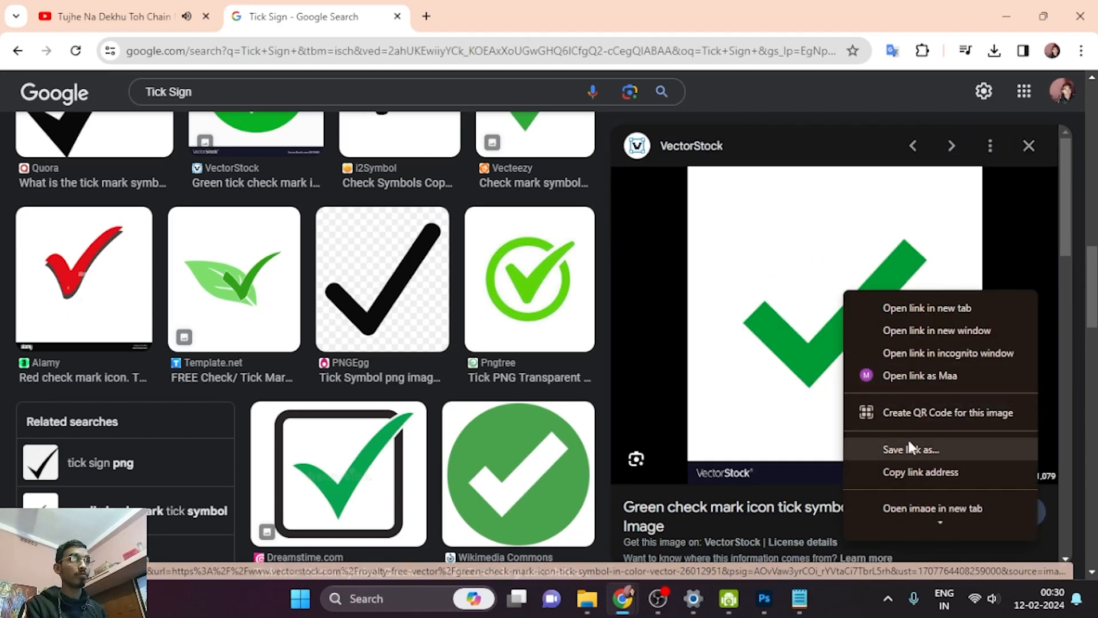
pyautogui.scroll(-3, 908, 458)
pyautogui.click(892, 433)
# Switch back to Photoshop and paste the green check mark image above the portrait, filling the poster's width
pyautogui.click(766, 598)
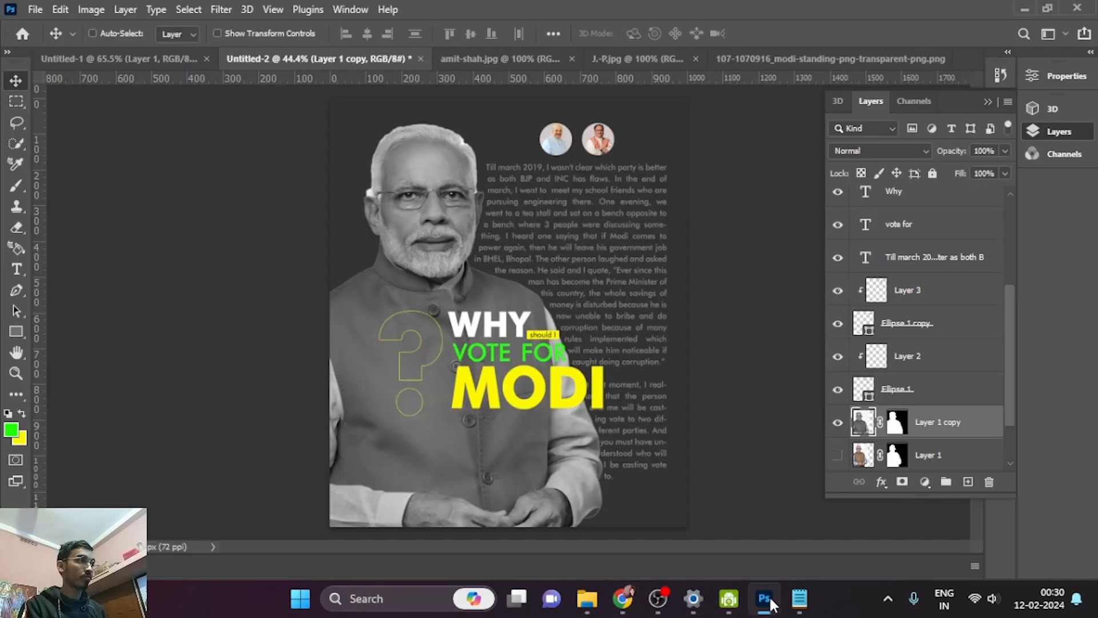
pyautogui.hotkey('ctrl', 'v')
pyautogui.moveTo(470, 184); pyautogui.dragTo(460, 265)
pyautogui.hotkey('ctrl', 'z')
pyautogui.moveTo(395, 184)
pyautogui.mouseDown()
pyautogui.moveTo(382, 369)
pyautogui.moveTo(398, 184)
pyautogui.mouseUp()
# Remove the pasted image's white background, dark footer strip and leftover VectorStock lettering with the Magic Eraser and Eraser tools
pyautogui.press('e')
pyautogui.click(401, 183)
pyautogui.hotkey('ctrl', 'z')
pyautogui.rightClick(16, 227)
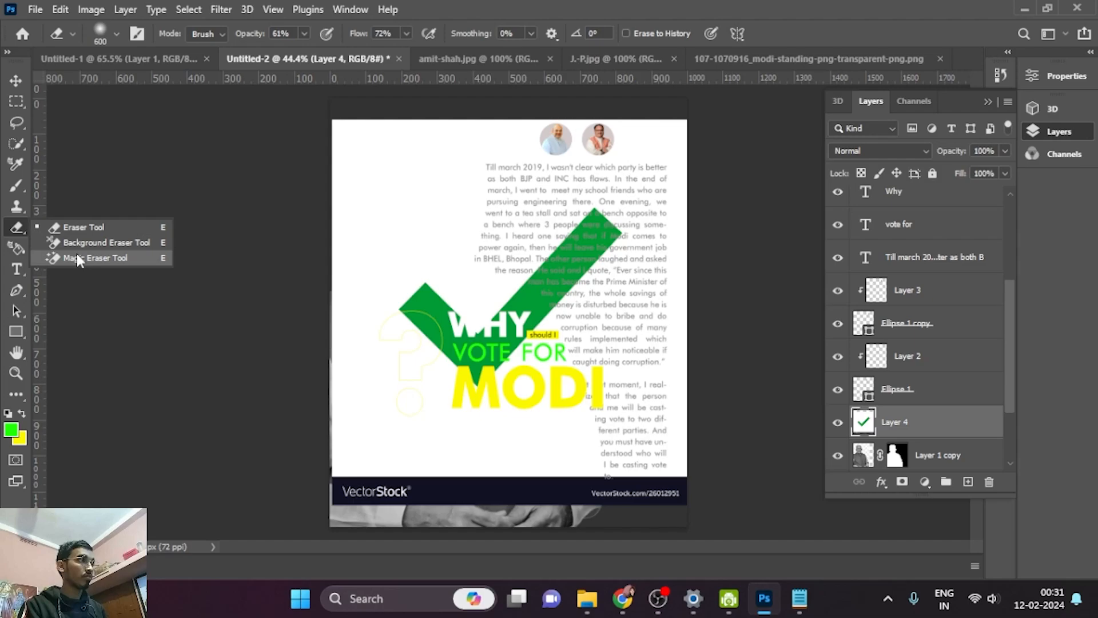
pyautogui.click(77, 258)
pyautogui.click(405, 212)
pyautogui.click(483, 509)
pyautogui.rightClick(17, 227)
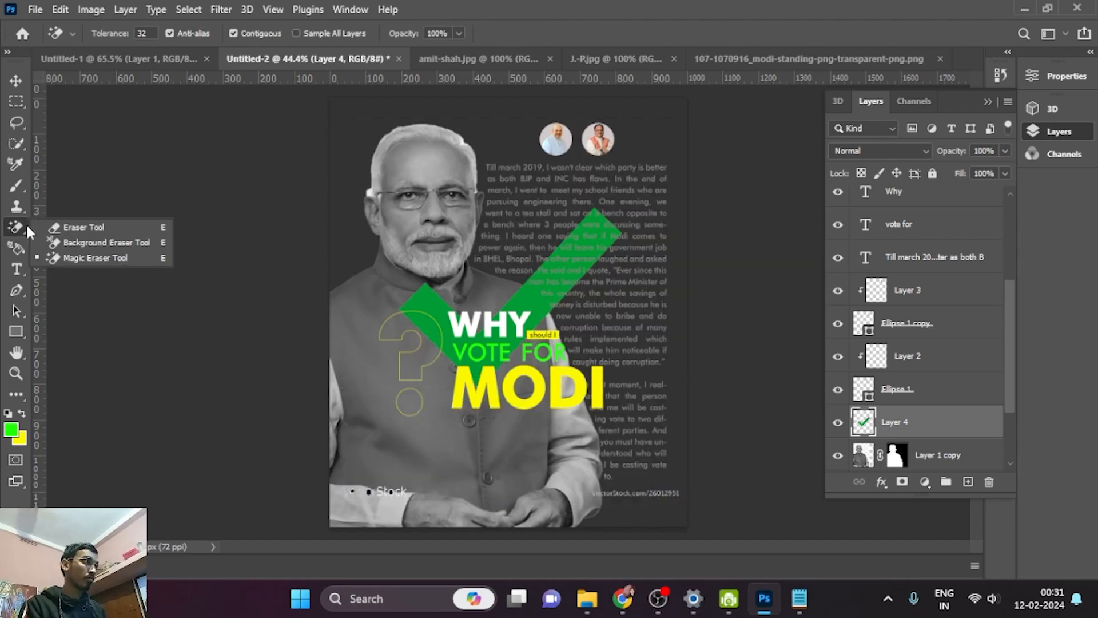
pyautogui.click(77, 223)
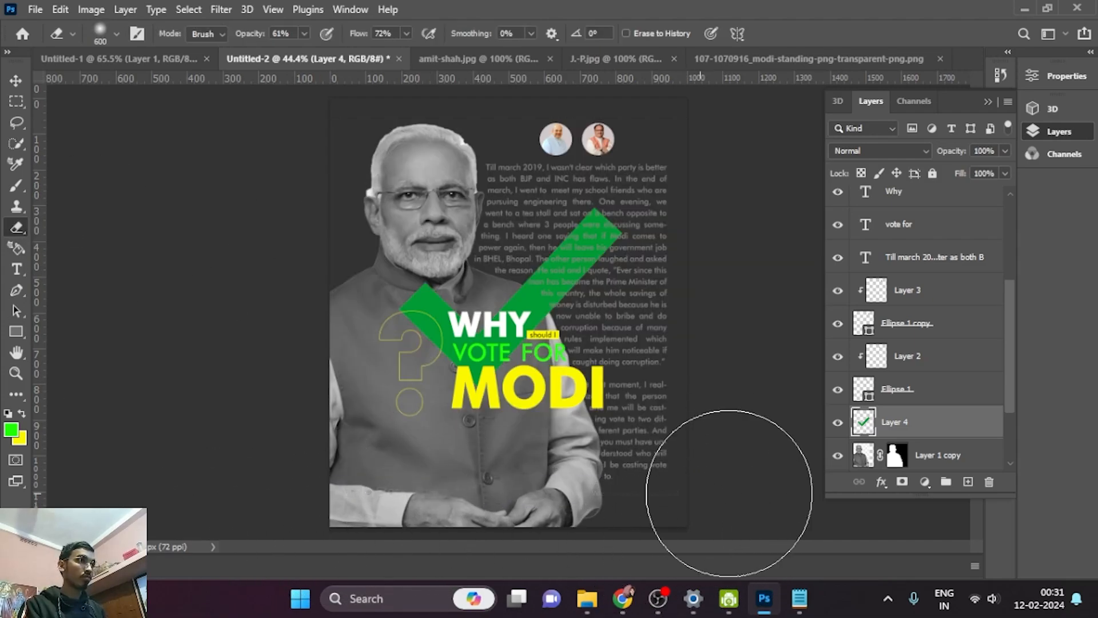
# Move the green check mark left and down so it sits behind the outlined question mark
pyautogui.press('v')
pyautogui.moveTo(566, 262)
pyautogui.mouseDown()
pyautogui.moveTo(523, 391)
pyautogui.moveTo(566, 262)
pyautogui.mouseUp()
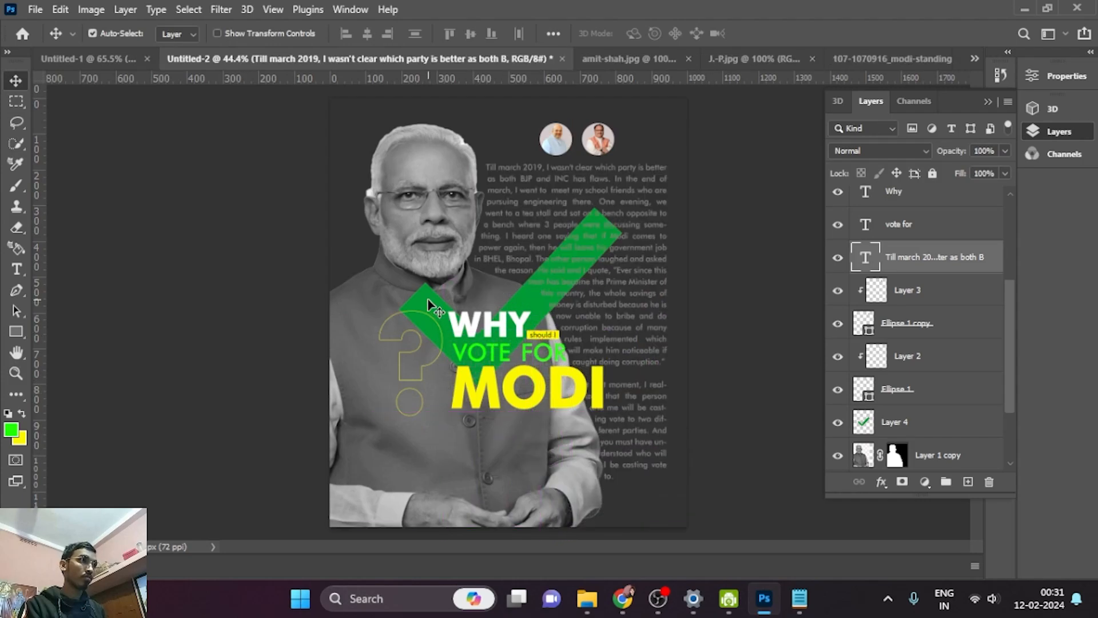
pyautogui.moveTo(427, 299)
pyautogui.mouseDown()
pyautogui.moveTo(343, 491)
pyautogui.moveTo(349, 393)
pyautogui.moveTo(421, 416)
pyautogui.moveTo(429, 466)
pyautogui.moveTo(412, 437)
pyautogui.moveTo(437, 374)
pyautogui.mouseUp()
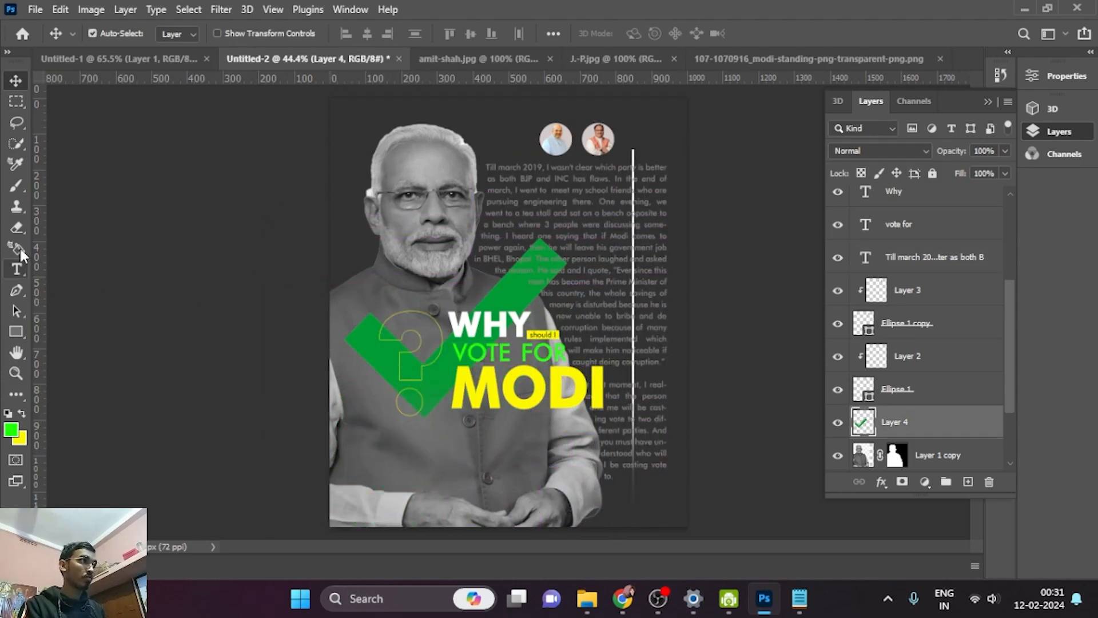
# Erase the stray white vertical line beside the check mark with the Magic Eraser
pyautogui.rightClick(16, 227)
pyautogui.click(68, 243)
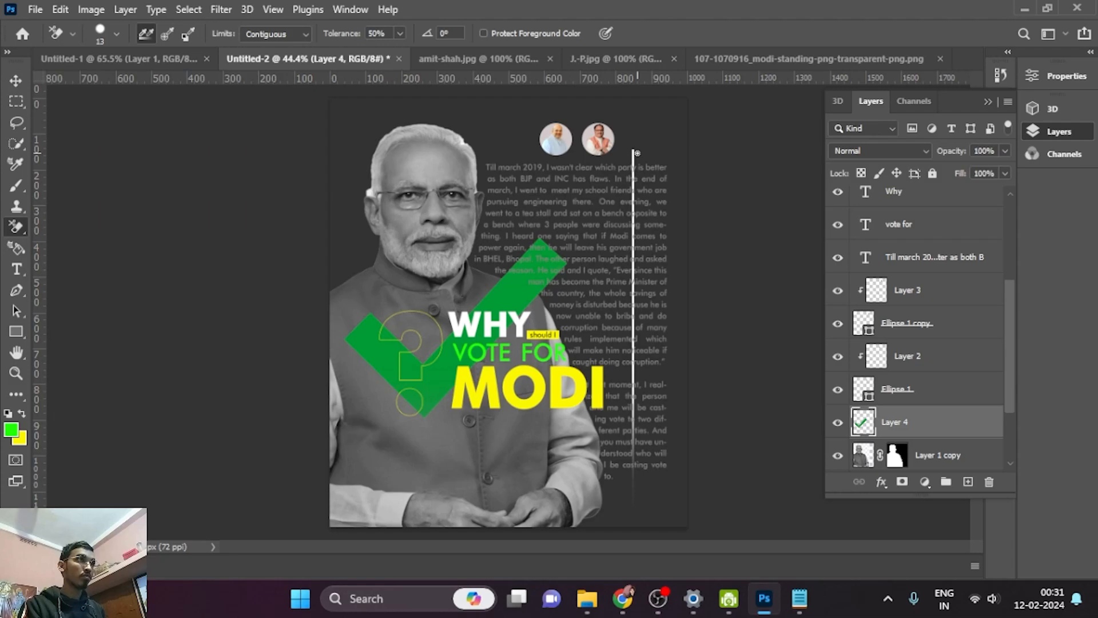
pyautogui.rightClick(16, 227)
pyautogui.click(69, 259)
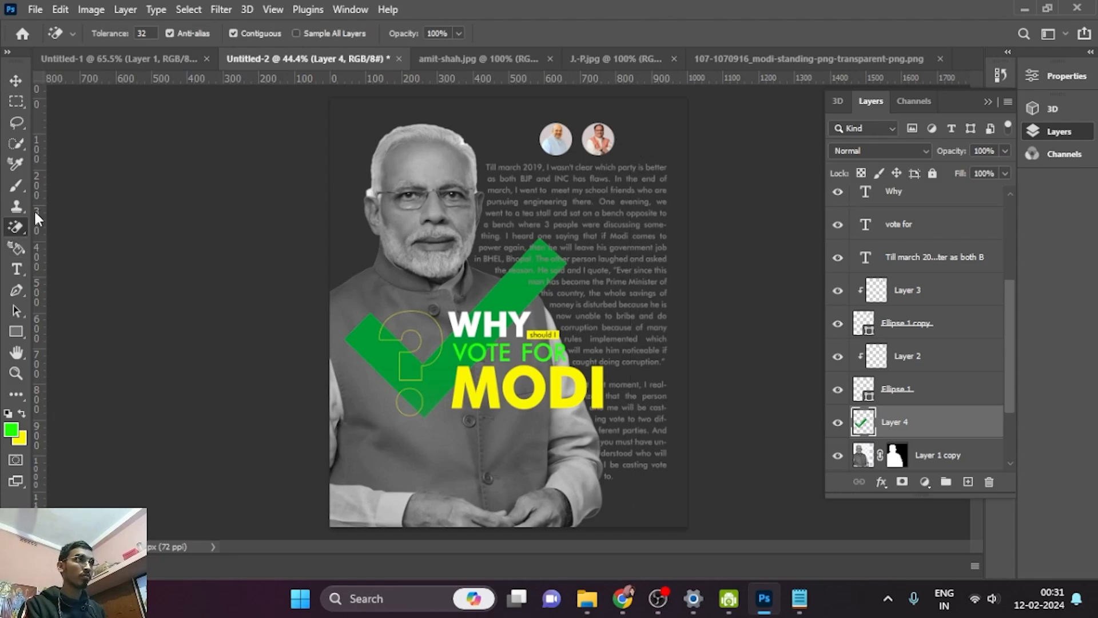
# Scale the green check mark to about 70% and place it in the poster's lower-left corner below the headline
pyautogui.click(15, 81)
pyautogui.moveTo(373, 358); pyautogui.dragTo(416, 455)
pyautogui.hotkey('ctrl', 't')
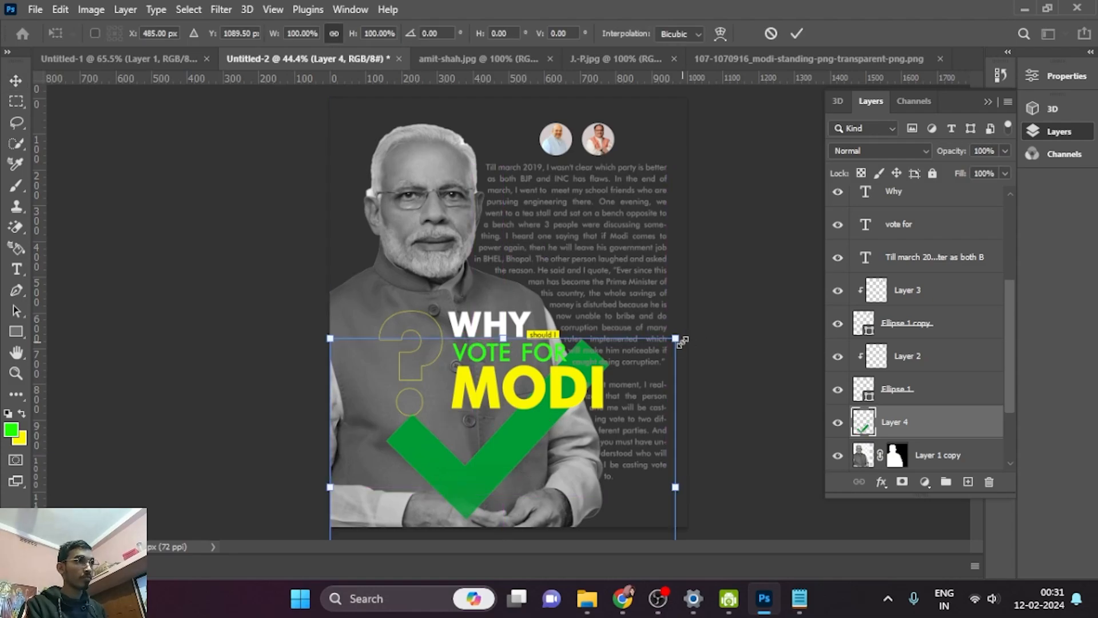
pyautogui.moveTo(677, 338); pyautogui.dragTo(529, 436)
pyautogui.moveTo(448, 478); pyautogui.dragTo(419, 460)
pyautogui.moveTo(508, 432); pyautogui.dragTo(528, 412)
pyautogui.moveTo(441, 450); pyautogui.dragTo(422, 447)
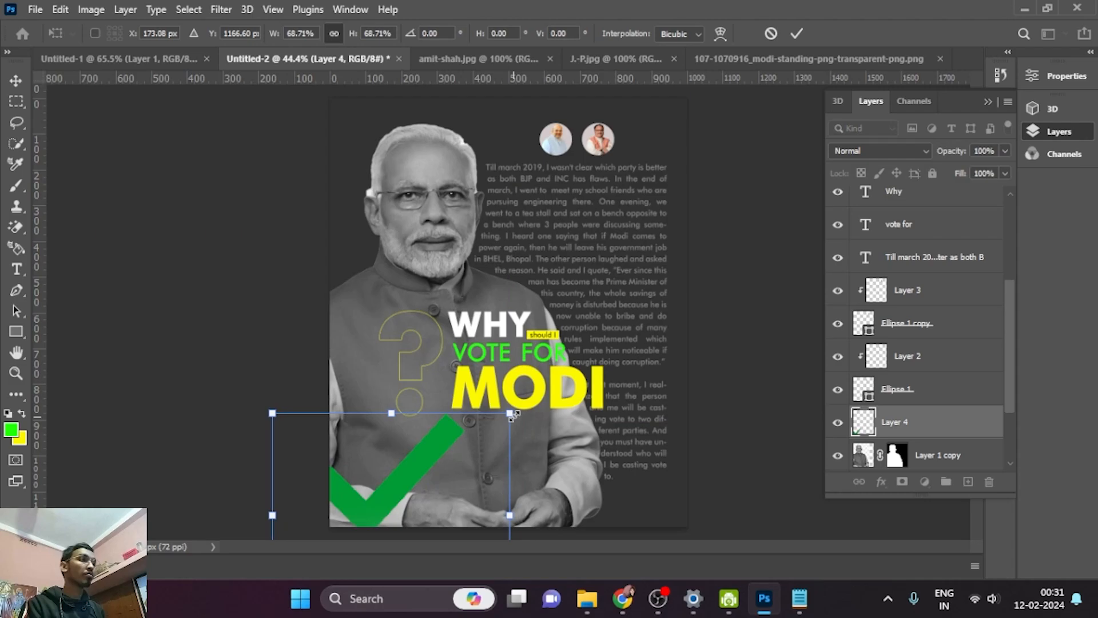
pyautogui.moveTo(510, 412); pyautogui.dragTo(514, 408)
pyautogui.press('Return')
# Set the check mark layer's blend mode to Screen with 95% opacity and 89% fill
pyautogui.click(881, 151)
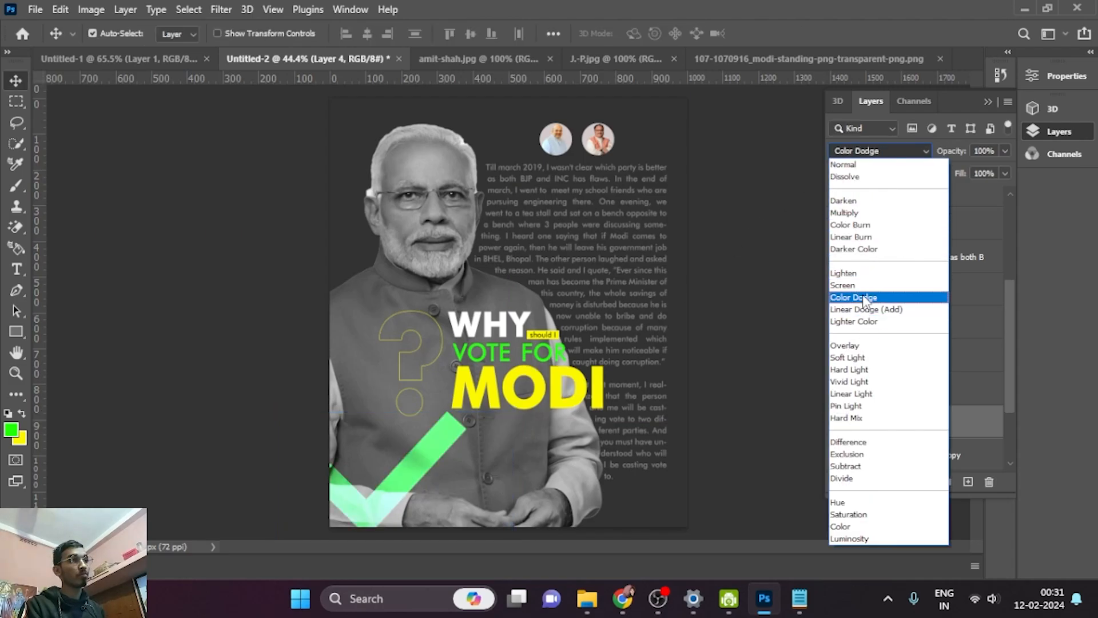
pyautogui.click(858, 285)
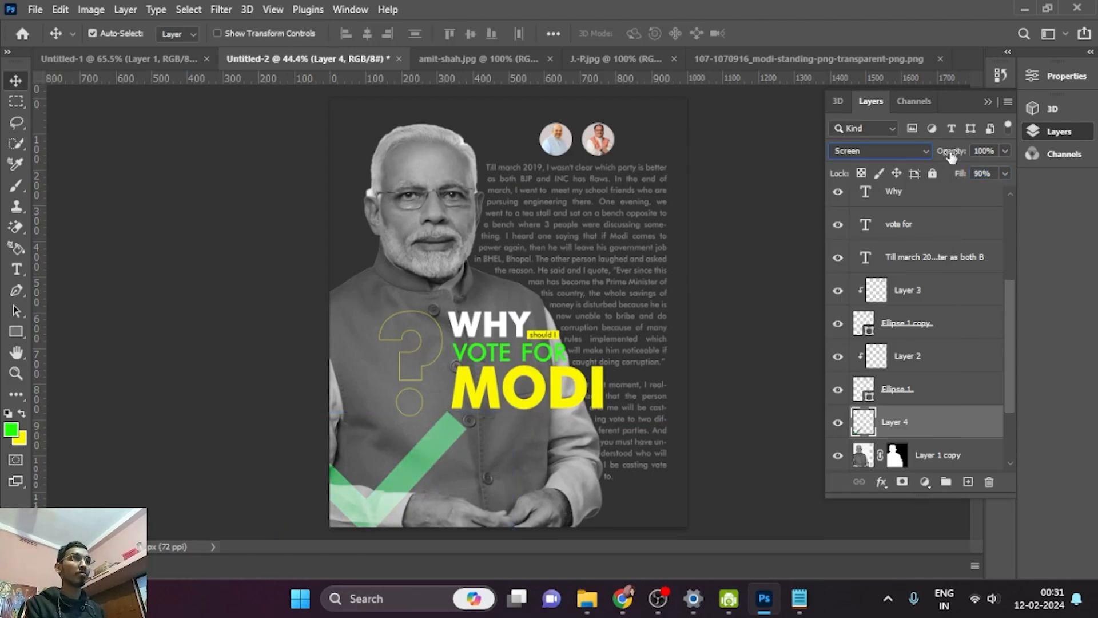
pyautogui.moveTo(951, 152); pyautogui.dragTo(940, 152)
pyautogui.moveTo(956, 173); pyautogui.dragTo(945, 176)
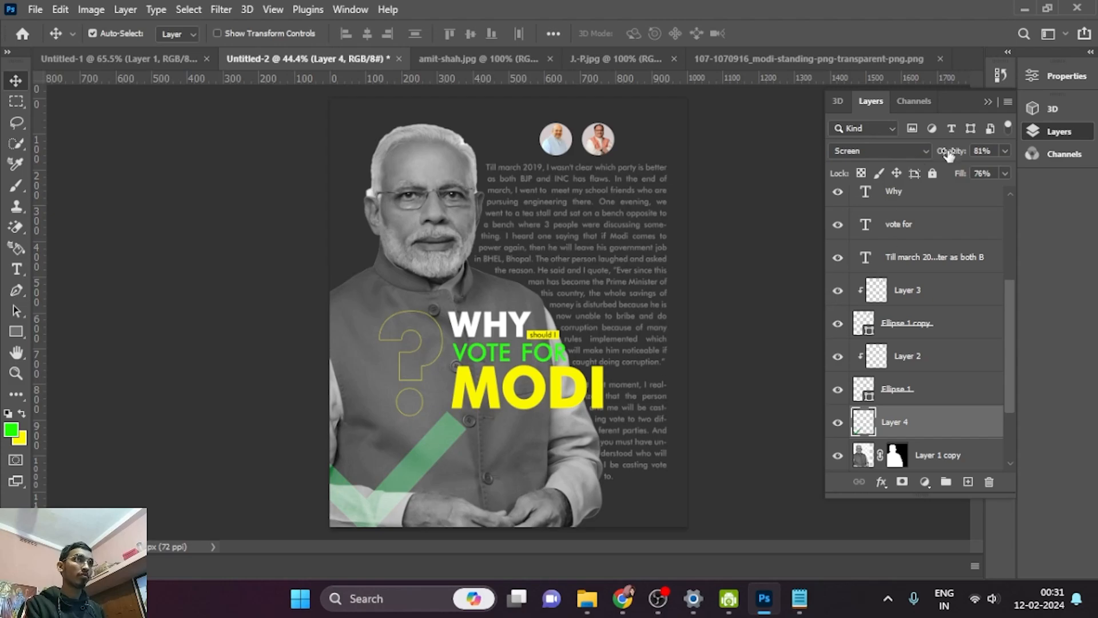
# Apply a bright green 20ff03 Color Overlay to the check mark layer
pyautogui.doubleClick(944, 422)
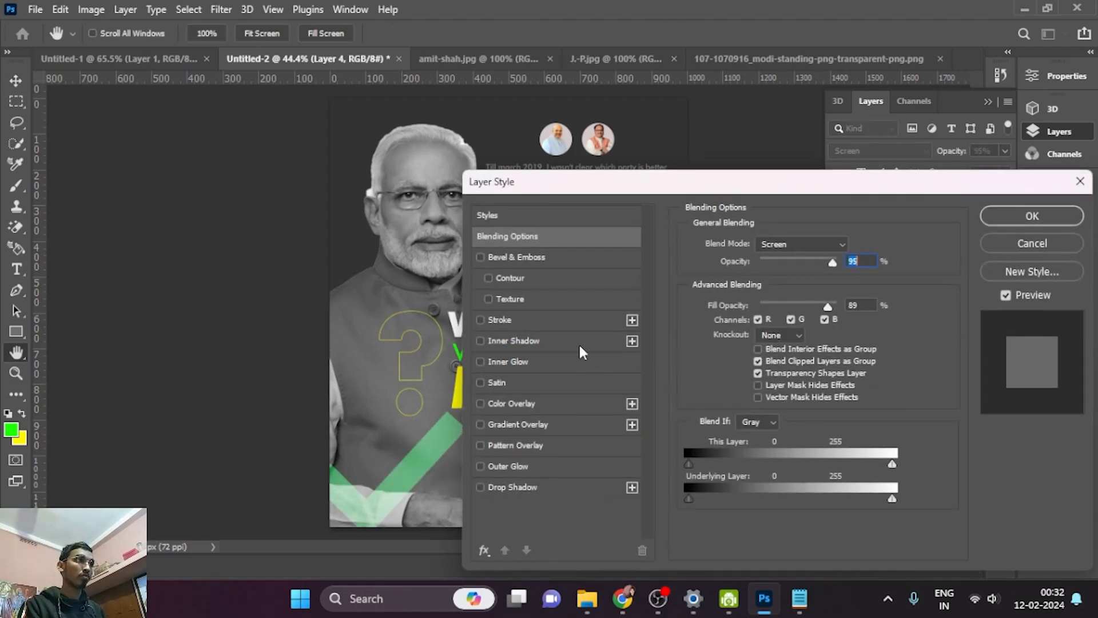
pyautogui.click(511, 404)
pyautogui.click(851, 245)
pyautogui.click(13, 430)
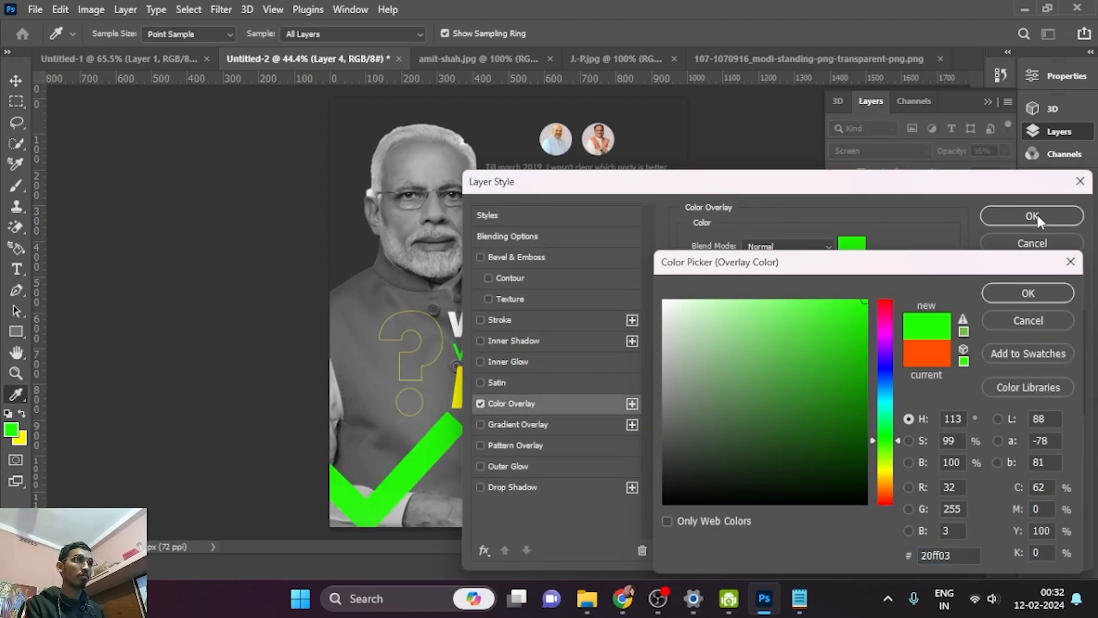
pyautogui.press('Return')
pyautogui.click(1022, 218)
# Try the Screen and Linear Light blend modes on the overlaid check mark
pyautogui.click(922, 154)
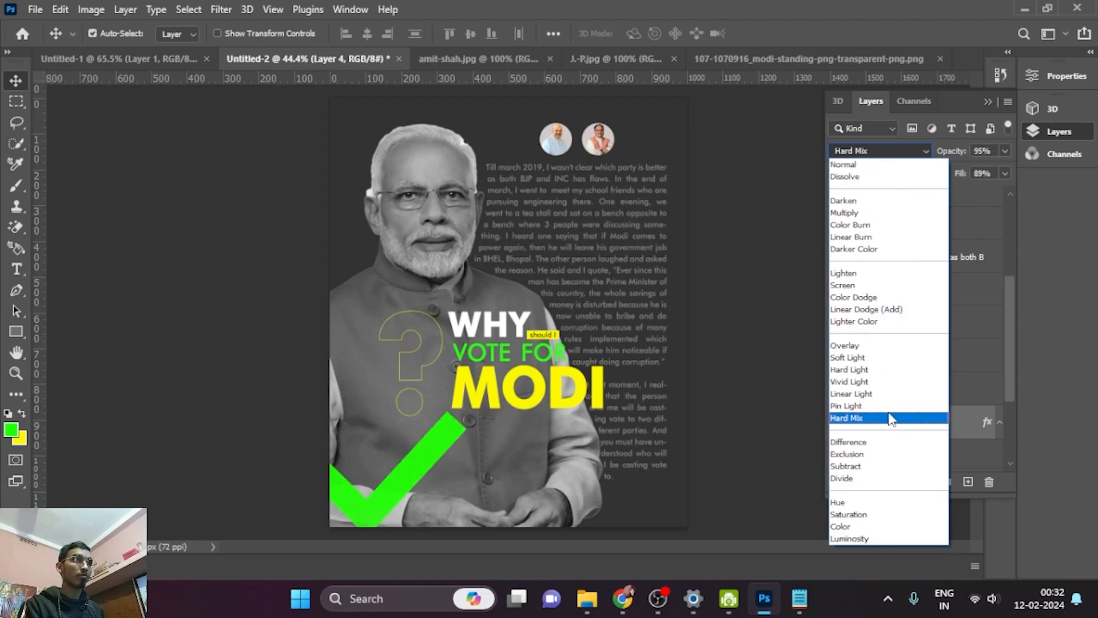
pyautogui.click(881, 279)
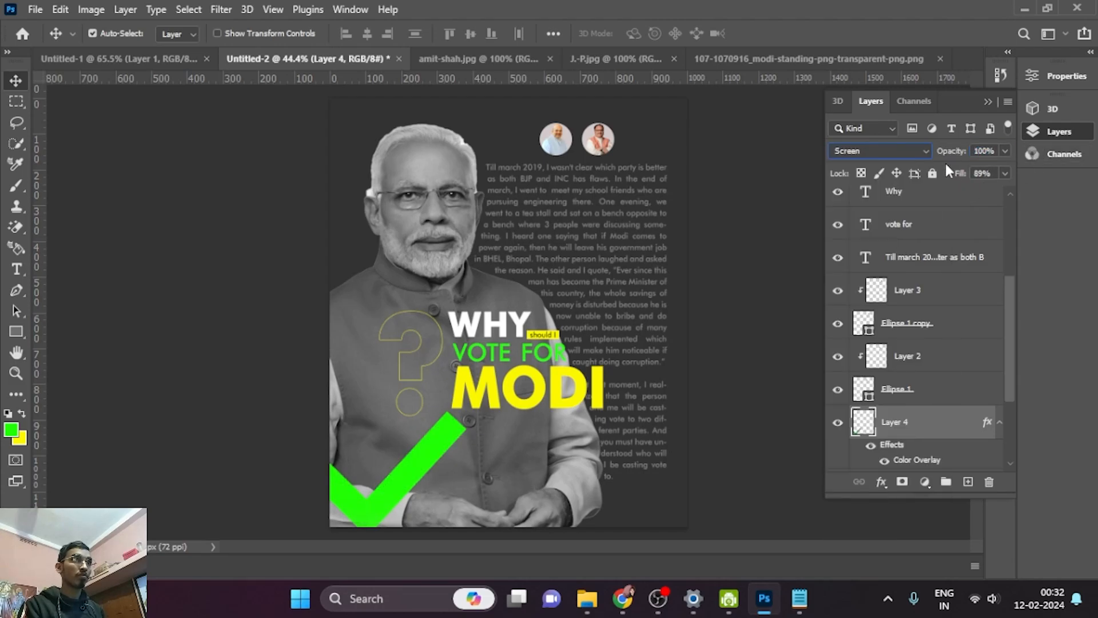
pyautogui.click(881, 150)
pyautogui.click(889, 377)
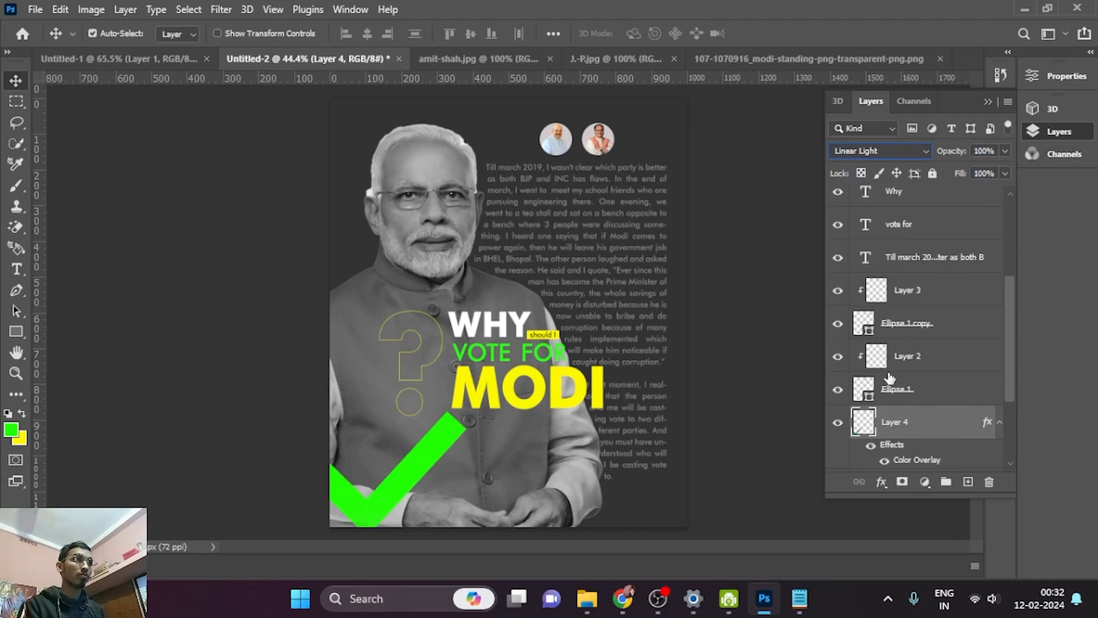
pyautogui.scroll(-2, 940, 318)
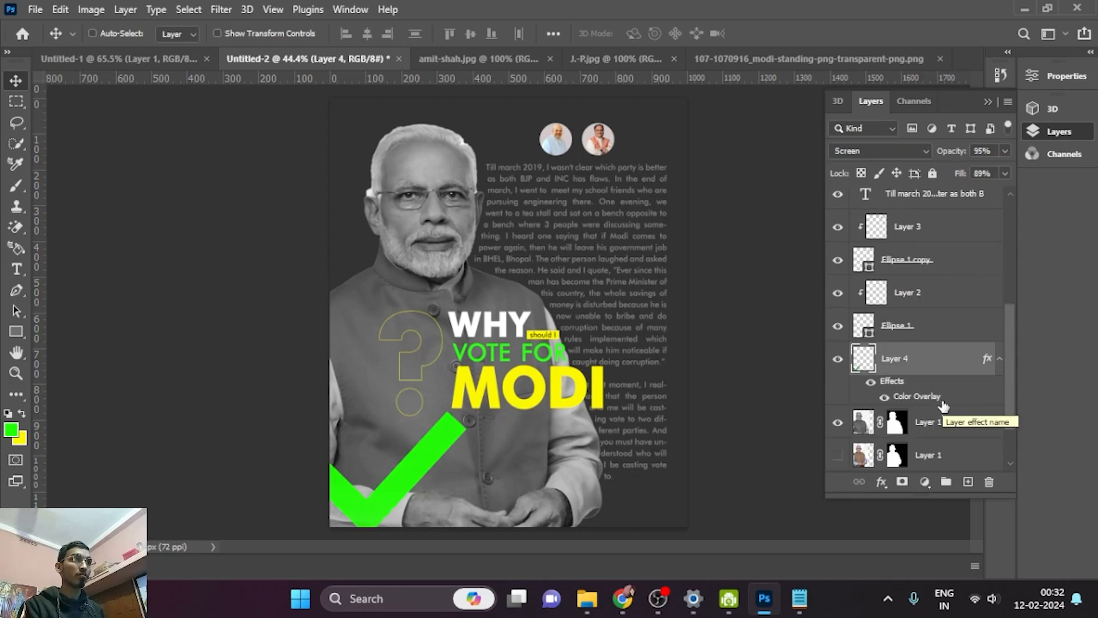
# Undo the check mark's recent overlay, blending and scaling edits back to its larger, Normal-blended version behind the headline
pyautogui.hotkey('ctrl', 'z')
pyautogui.hotkey('ctrl', 'z')
pyautogui.hotkey('ctrl', 'z')
pyautogui.hotkey('ctrl', 'z')
pyautogui.hotkey('ctrl', 'z')
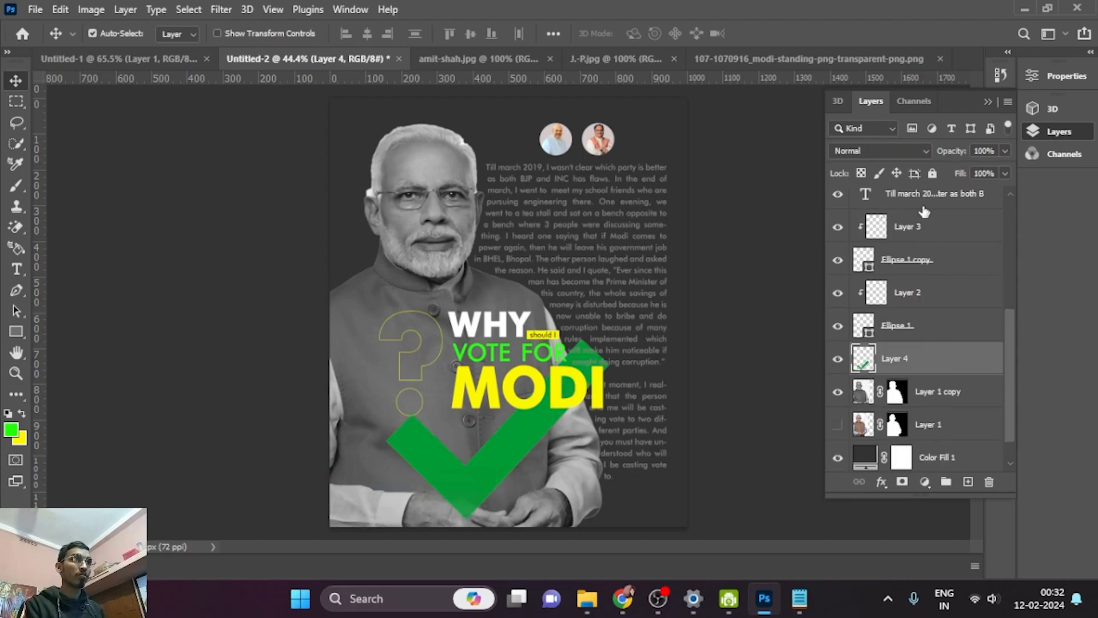
# Add the bright green Color Overlay to the full-size check mark layer
pyautogui.doubleClick(953, 356)
pyautogui.click(527, 395)
pyautogui.click(1029, 215)
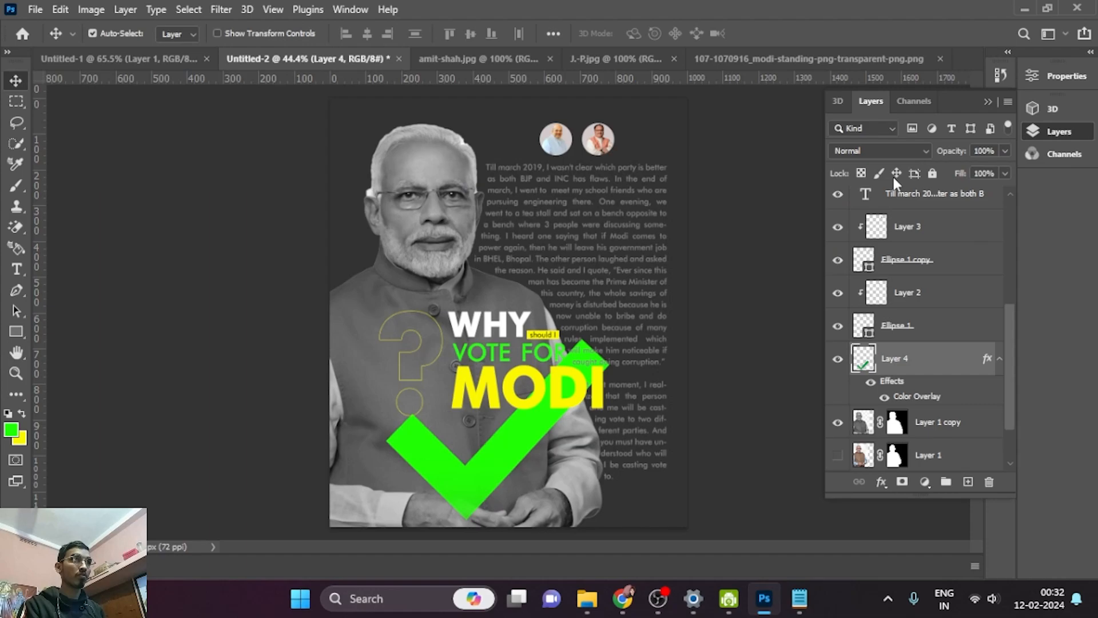
# Set the check mark's blend mode to Overlay and convert the layer to a smart object
pyautogui.click(881, 150)
pyautogui.click(844, 345)
pyautogui.rightClick(941, 358)
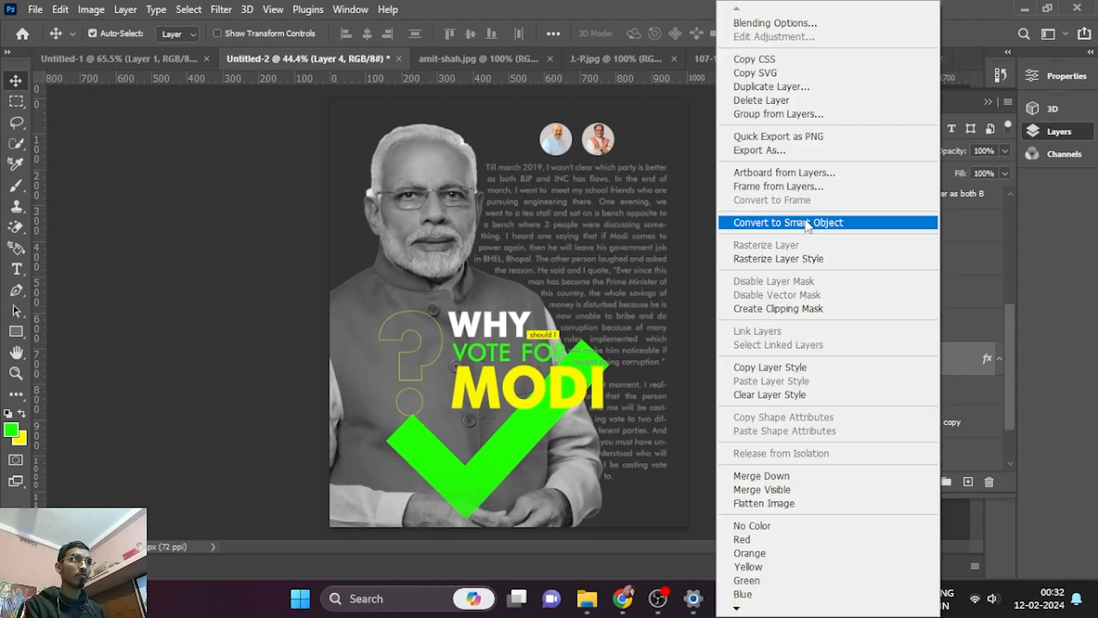
pyautogui.click(829, 225)
# Scale the check mark smart object to about 73% and place it in the poster's lower-left corner below the headline
pyautogui.moveTo(519, 445); pyautogui.dragTo(353, 537)
pyautogui.hotkey('ctrl', 'z')
pyautogui.moveTo(438, 466); pyautogui.dragTo(461, 445)
pyautogui.hotkey('ctrl', 't')
pyautogui.moveTo(583, 370); pyautogui.dragTo(509, 433)
pyautogui.moveTo(425, 488); pyautogui.dragTo(450, 464)
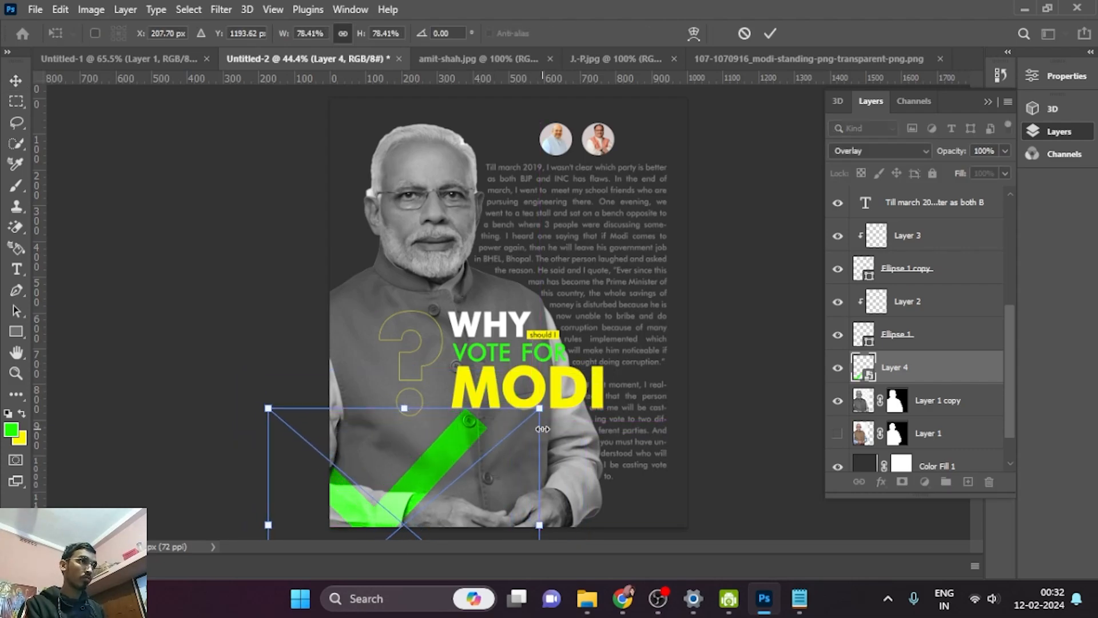
pyautogui.moveTo(538, 418); pyautogui.dragTo(522, 427)
pyautogui.moveTo(428, 467); pyautogui.dragTo(435, 455)
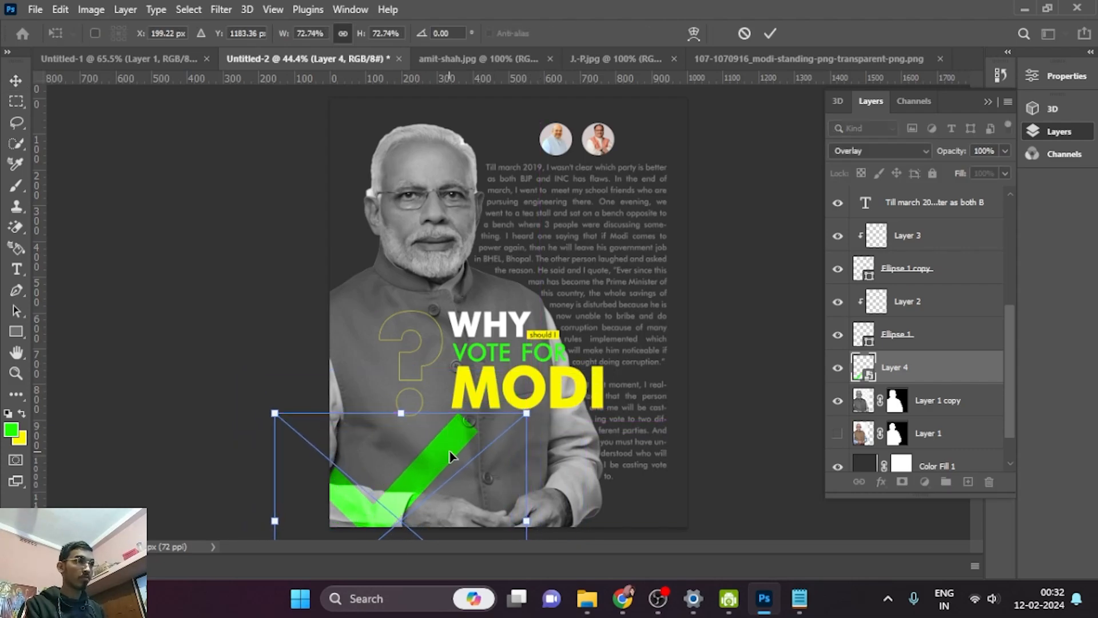
# Set the check mark to Screen blending with 60% opacity and 86% fill, and nudge it slightly into place
pyautogui.click(877, 151)
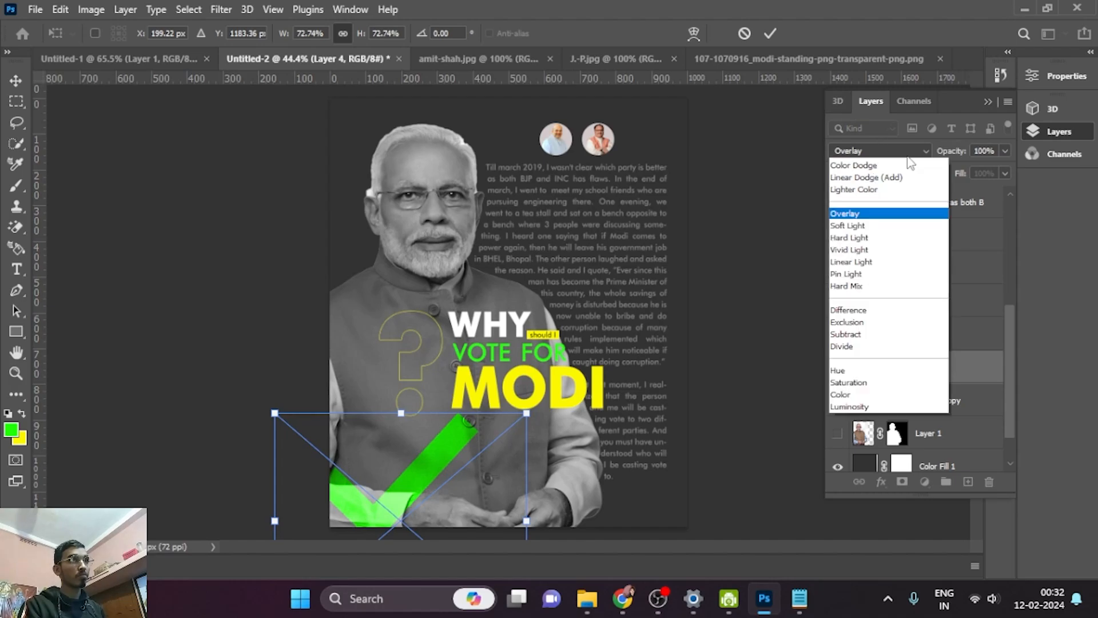
pyautogui.scroll(3, 874, 258)
pyautogui.click(857, 275)
pyautogui.moveTo(944, 152); pyautogui.dragTo(946, 176)
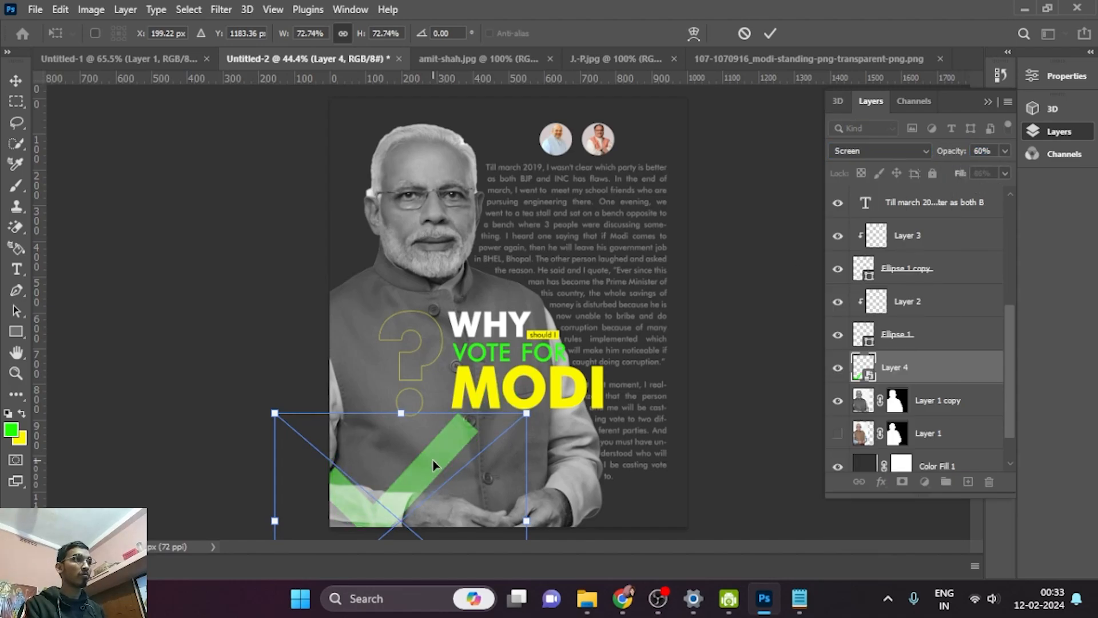
pyautogui.press('Return')
pyautogui.moveTo(441, 458); pyautogui.dragTo(449, 455)
pyautogui.click(713, 449)
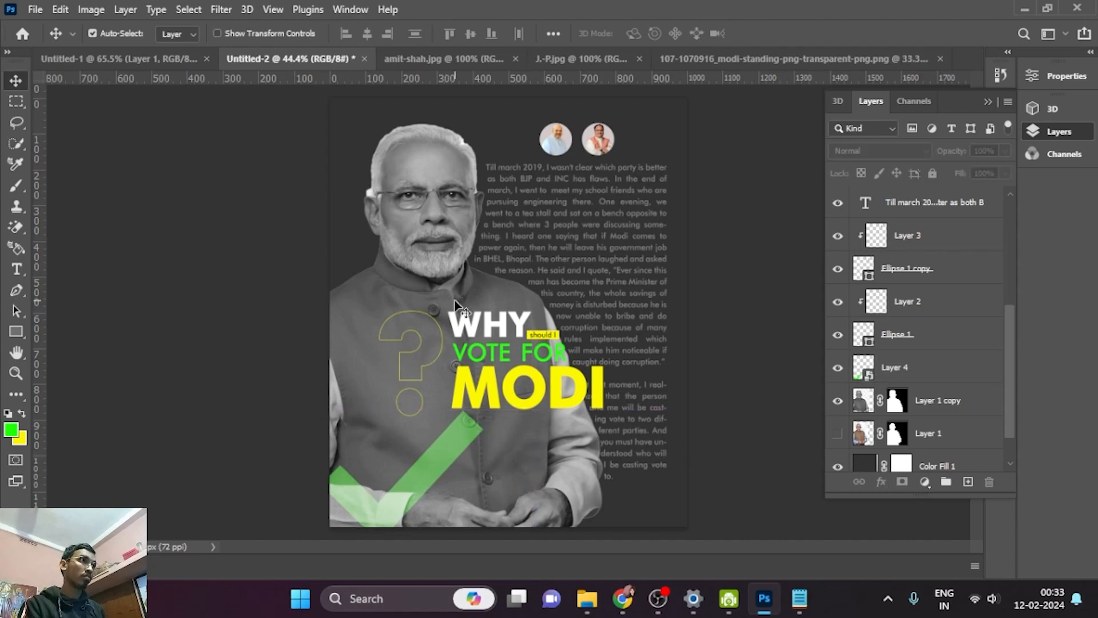
# Try to duplicate the linked headline layers toward the poster's lower-right corner
pyautogui.scroll(-3, 618, 456)
pyautogui.scroll(2, 646, 470)
pyautogui.click(544, 385)
pyautogui.moveTo(531, 374); pyautogui.dragTo(643, 473)
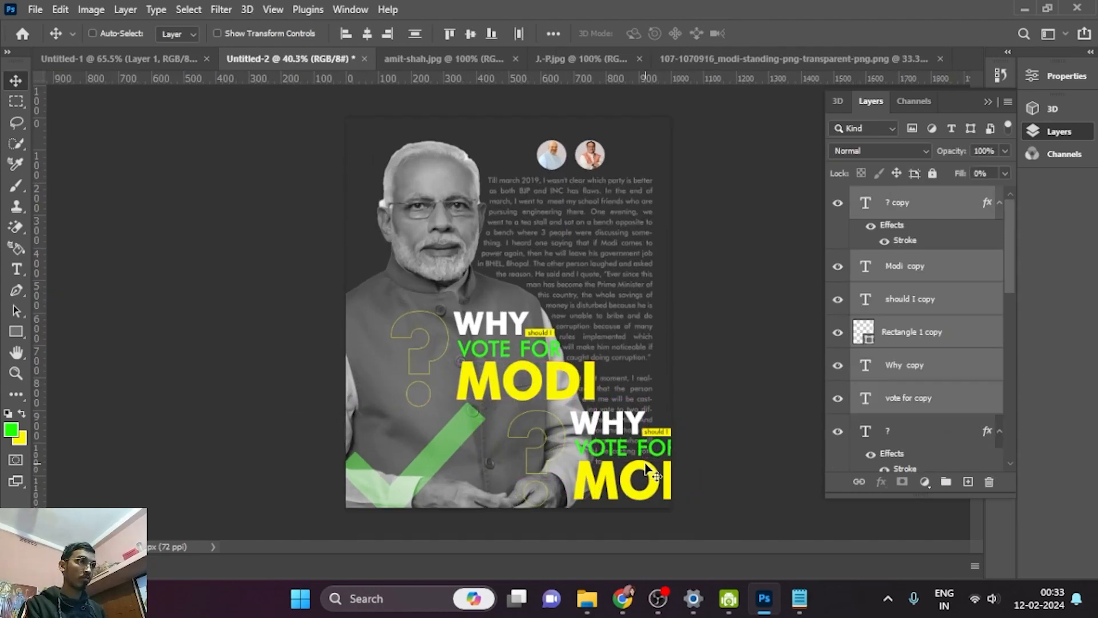
pyautogui.hotkey('ctrl', 'z')
# Duplicate only the yellow MODI word into the poster's lower-right corner and scale the copy to about 44 pt
pyautogui.click(538, 380)
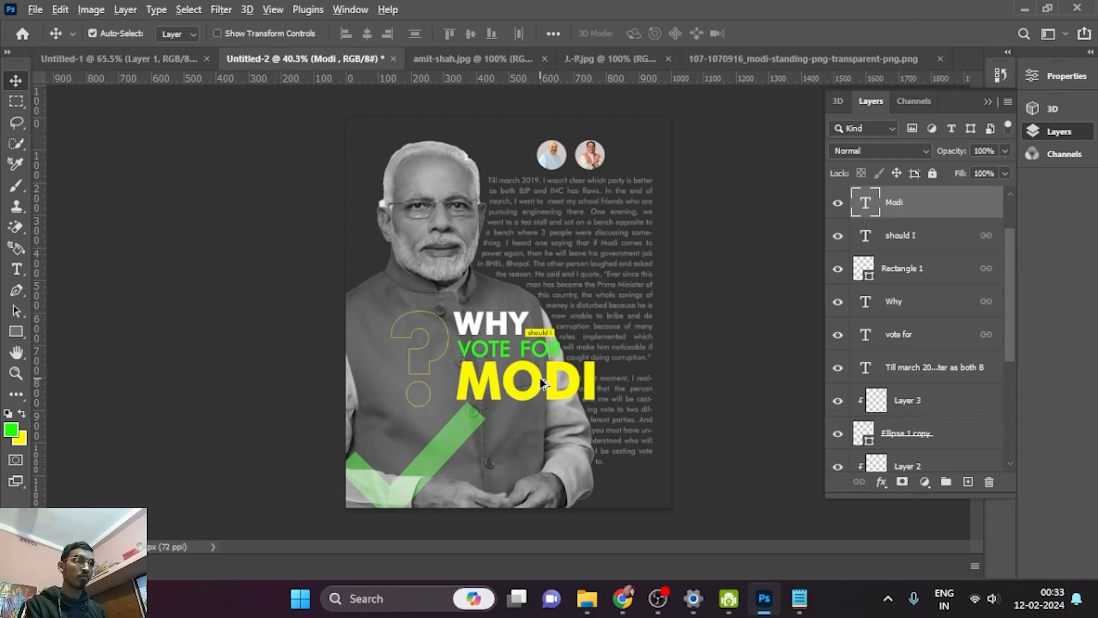
pyautogui.moveTo(544, 384); pyautogui.dragTo(704, 502)
pyautogui.hotkey('ctrl', 't')
pyautogui.moveTo(750, 475); pyautogui.dragTo(631, 476)
pyautogui.press('Return')
pyautogui.click(637, 502)
# Duplicate the small MODI text just below itself and change the copy's wording to MUMKEEN
pyautogui.scroll(3, 632, 476)
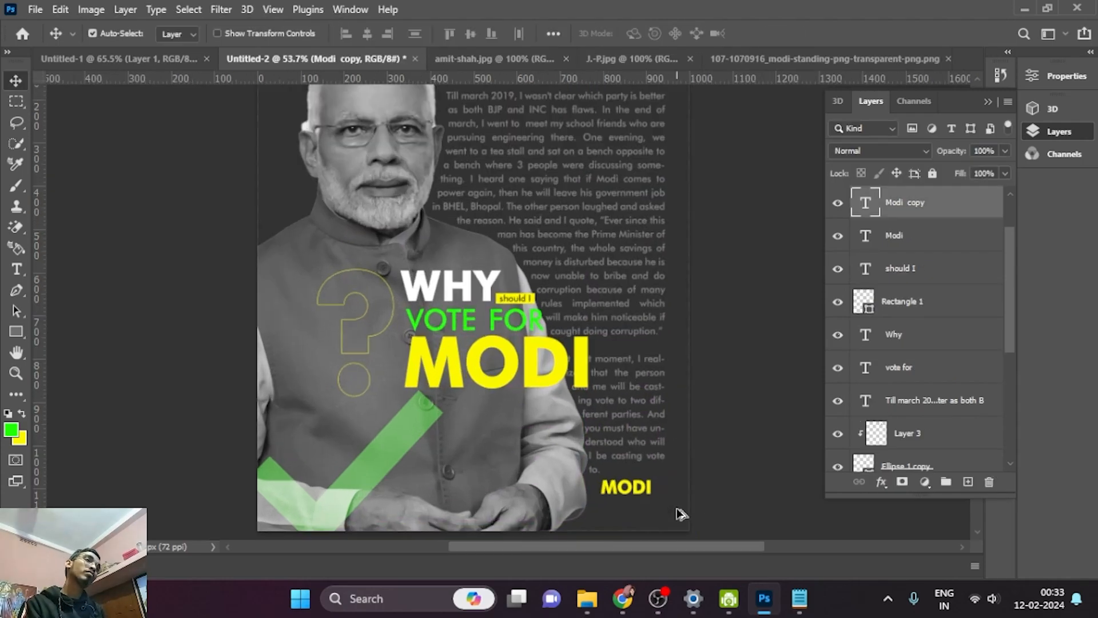
pyautogui.scroll(4, 677, 508)
pyautogui.moveTo(686, 510); pyautogui.dragTo(652, 392)
pyautogui.click(715, 403)
pyautogui.moveTo(583, 364); pyautogui.dragTo(601, 422)
pyautogui.doubleClick(601, 416)
pyautogui.write('MU')
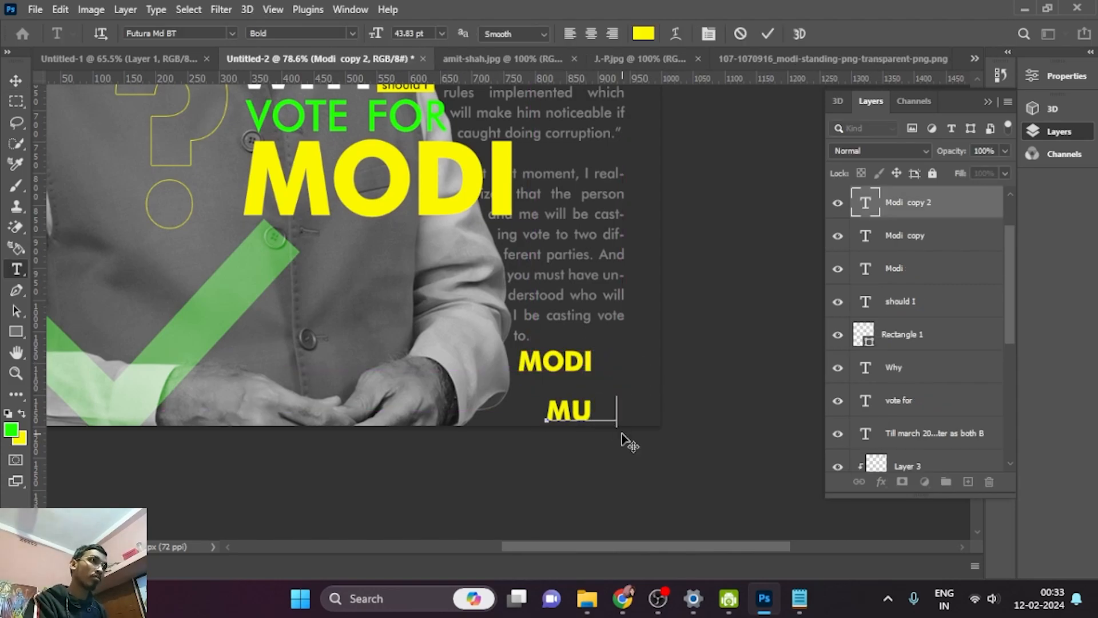
pyautogui.write('MKE')
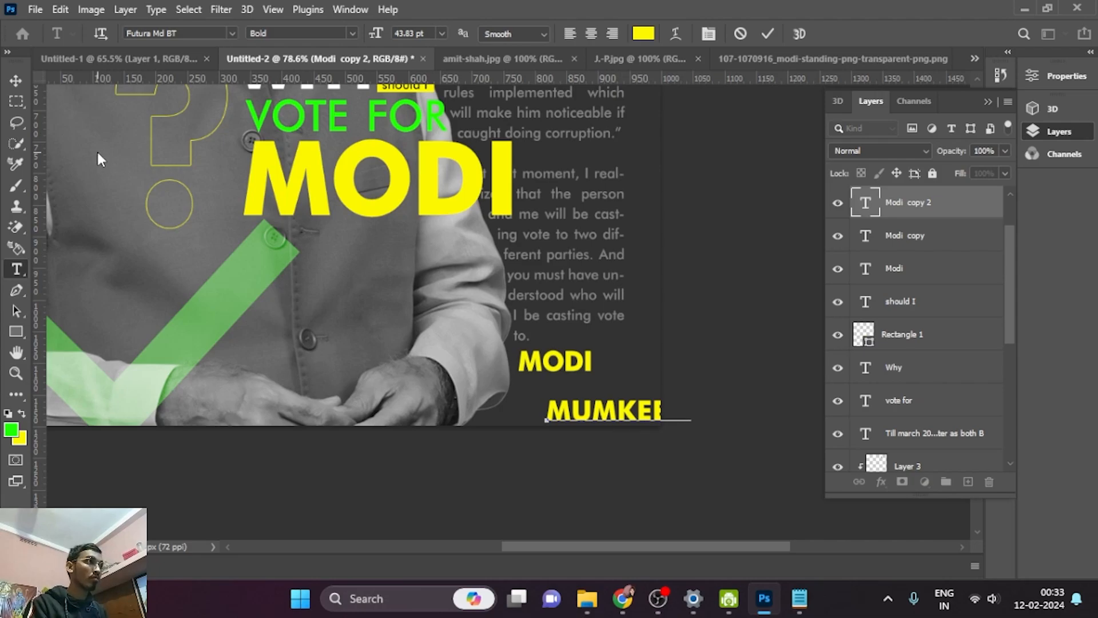
pyautogui.click(97, 149)
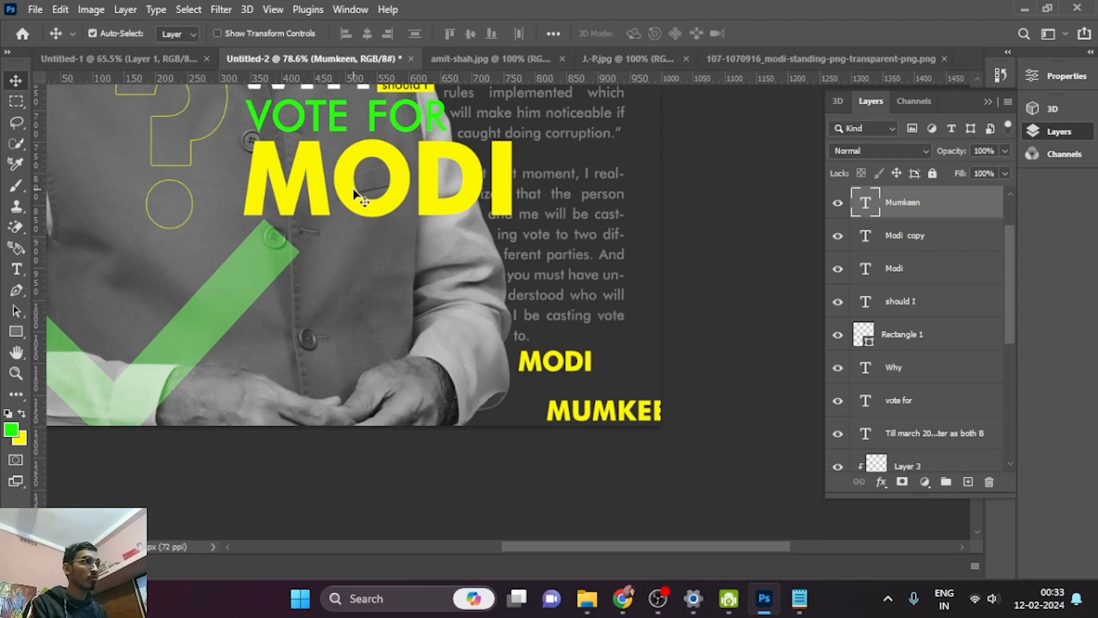
# Scale MUMKEEN to about 28 pt directly beneath the small MODI and recolour it with the foreground green
pyautogui.hotkey('ctrl', 't')
pyautogui.moveTo(691, 396); pyautogui.dragTo(628, 382)
pyautogui.press('Return')
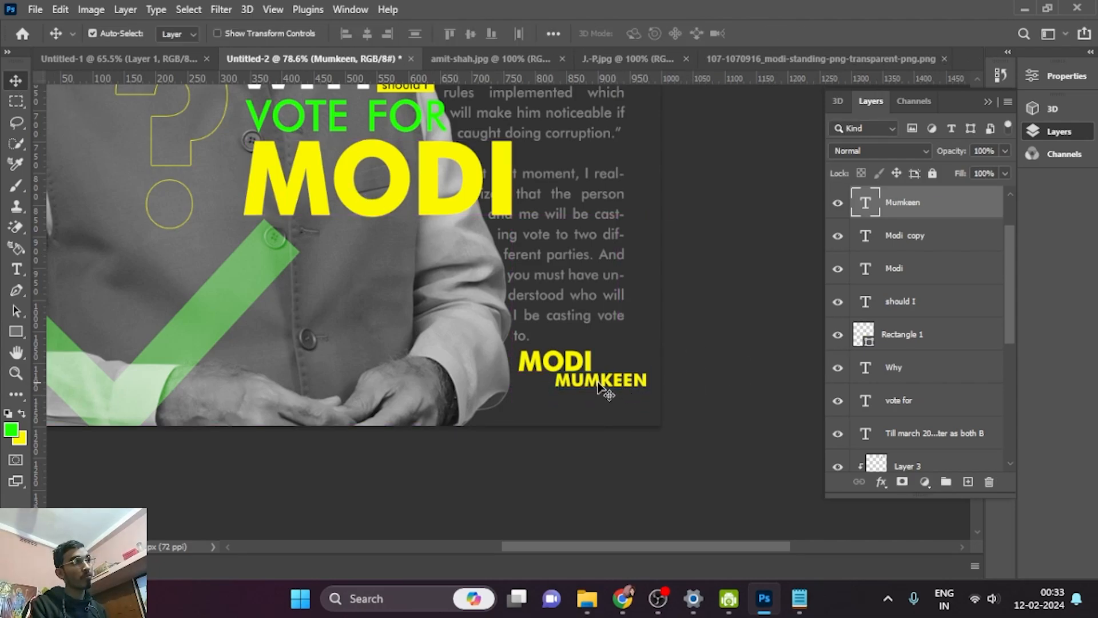
pyautogui.click(1055, 77)
pyautogui.click(973, 316)
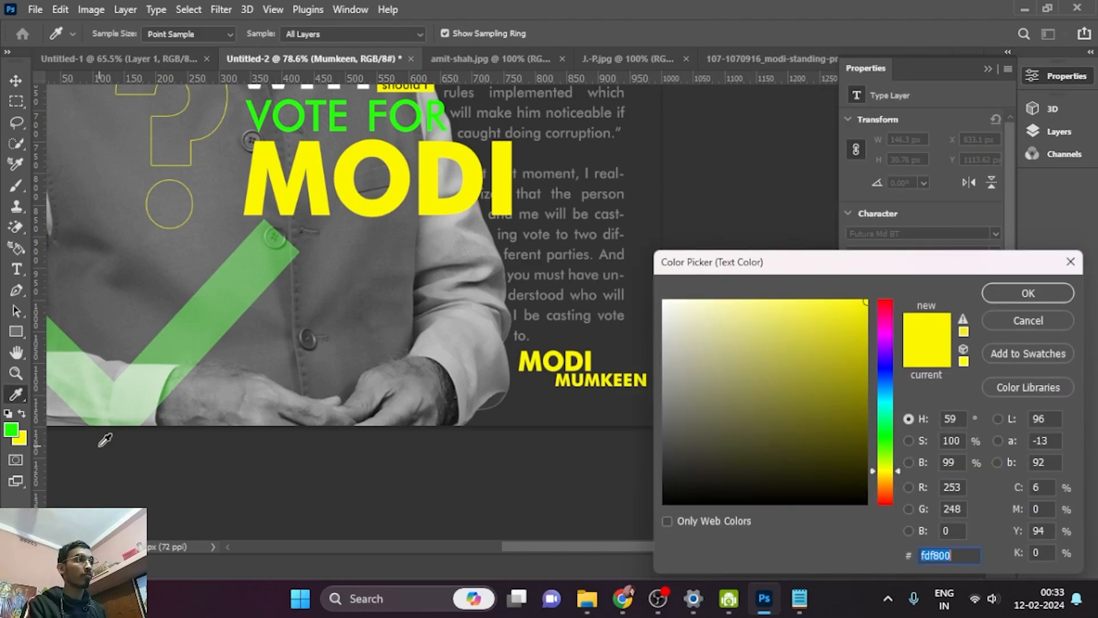
pyautogui.click(15, 426)
pyautogui.click(1028, 293)
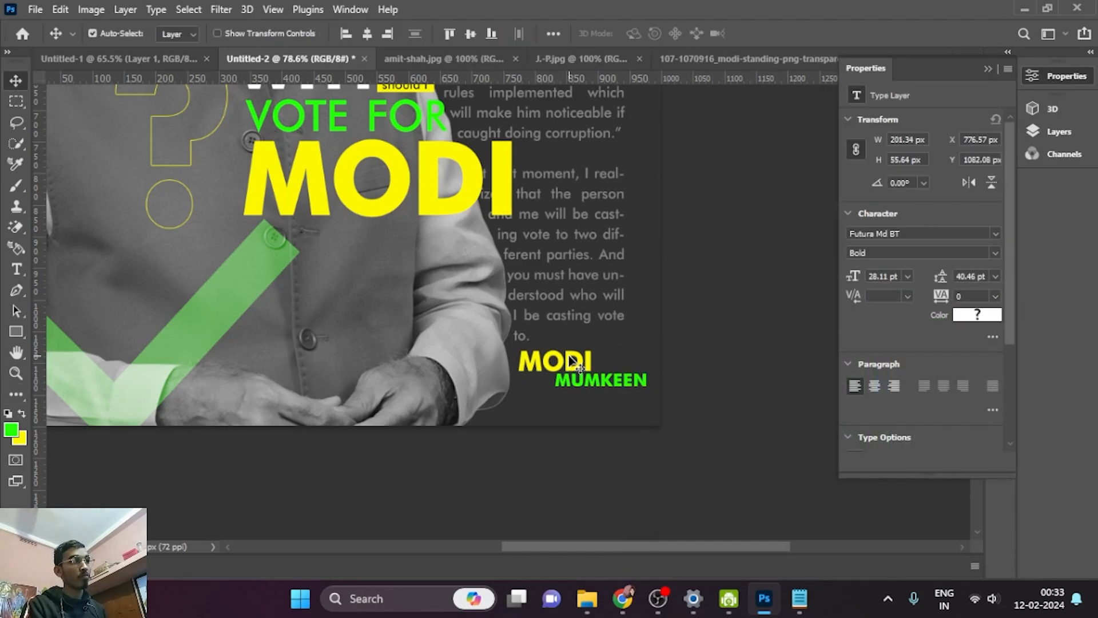
# Lower the small MODI and MUMKEEN lines together, then duplicate MUMKEEN above itself and change the copy to HAI TO
pyautogui.moveTo(572, 360); pyautogui.dragTo(615, 389)
pyautogui.click(633, 458)
pyautogui.click(596, 411)
pyautogui.doubleClick(616, 388)
pyautogui.write('HAI TO')
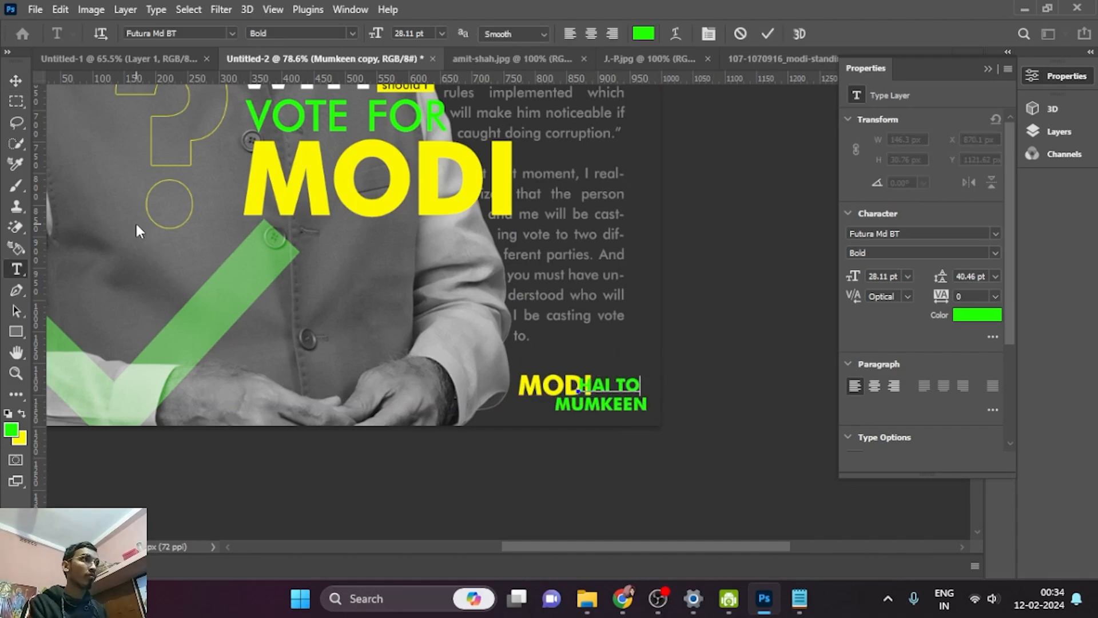
pyautogui.click(15, 80)
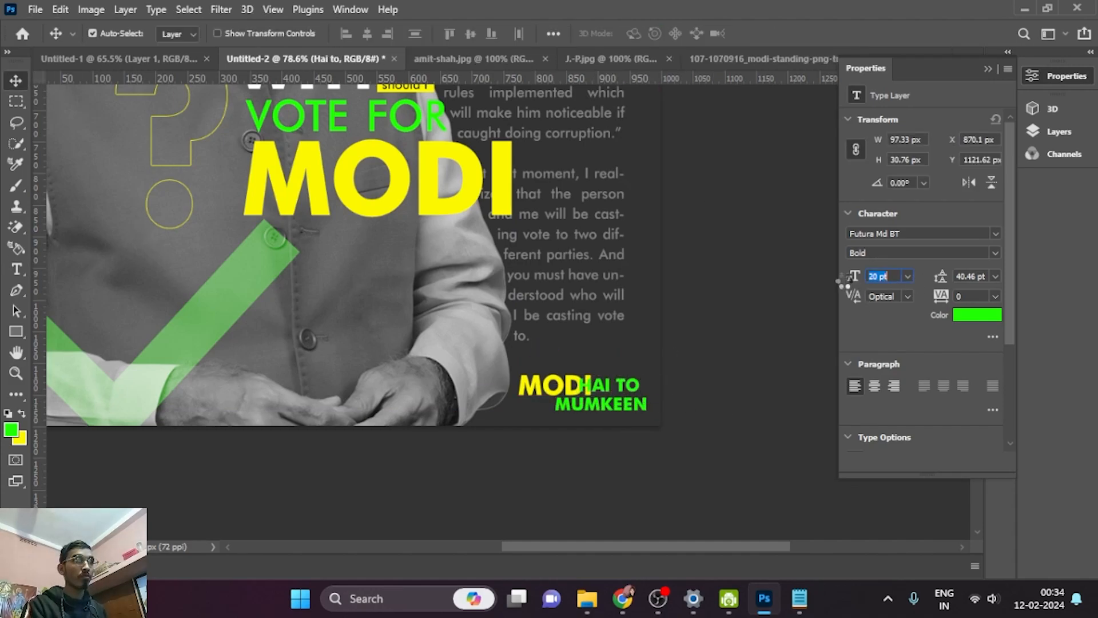
# Make HAI TO 16 pt and white, and fit it beside the small MODI above MUMKEEN
pyautogui.moveTo(603, 390); pyautogui.dragTo(616, 392)
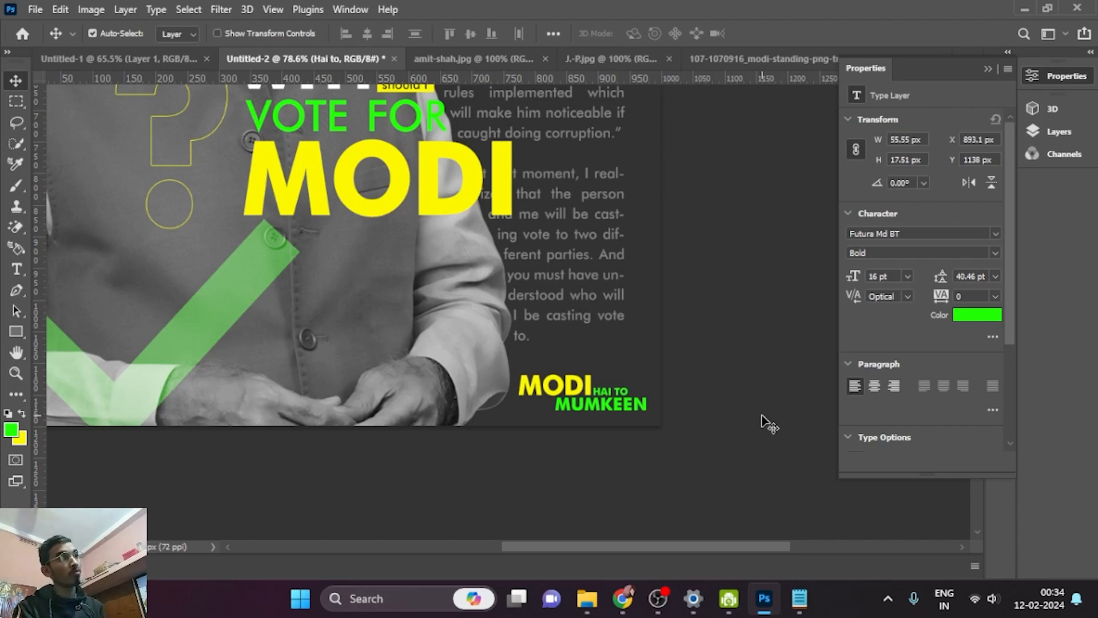
pyautogui.click(977, 315)
pyautogui.click(663, 327)
pyautogui.click(1007, 291)
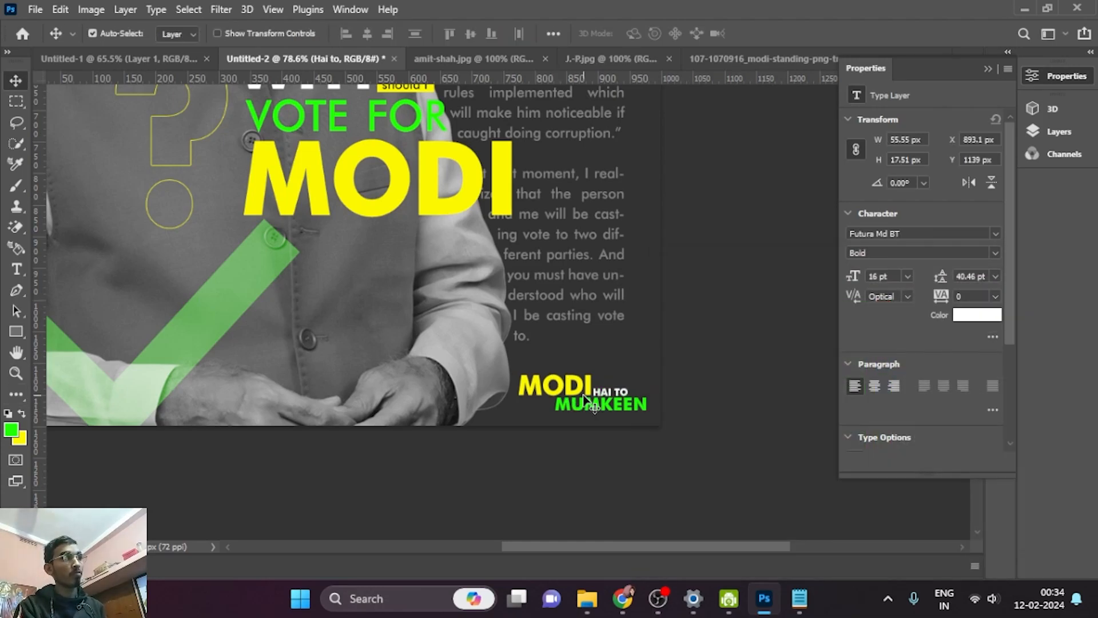
# Duplicate HAI TO to the end of the MUMKEEN line, shorten the copy to HAI and align it there
pyautogui.moveTo(604, 396); pyautogui.dragTo(651, 406)
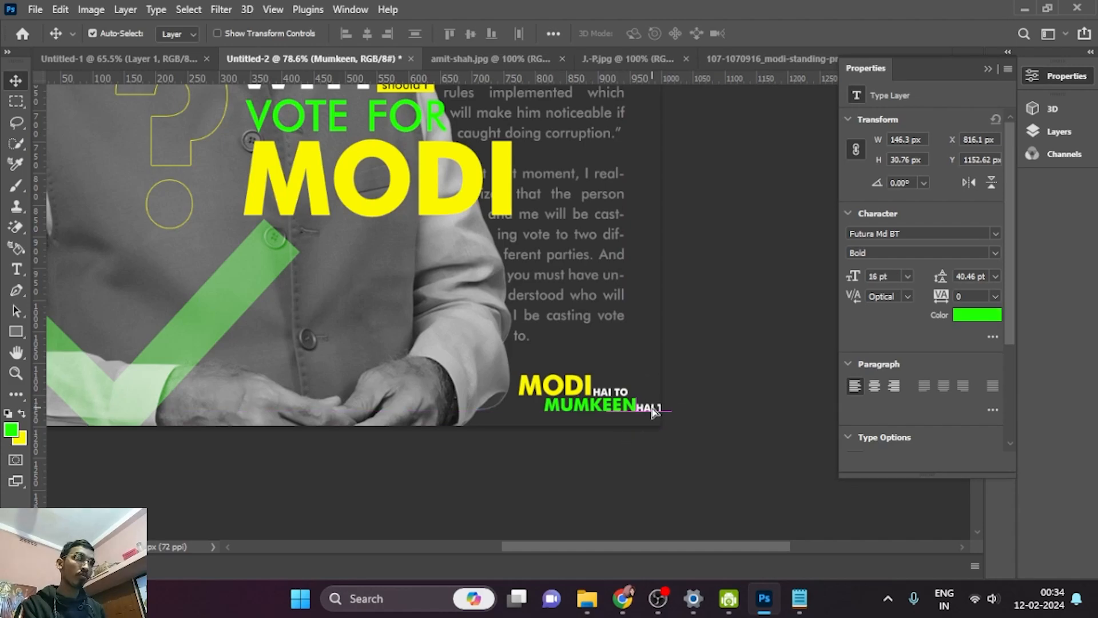
pyautogui.doubleClick(659, 407)
pyautogui.click(16, 81)
pyautogui.scroll(3, 616, 423)
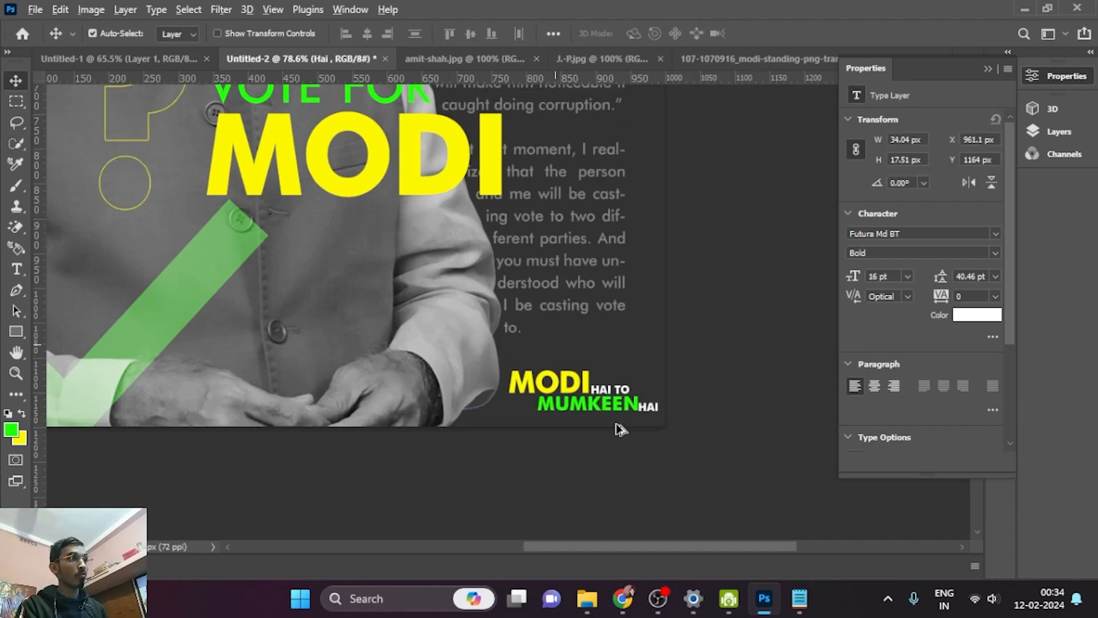
pyautogui.moveTo(631, 401); pyautogui.dragTo(654, 403)
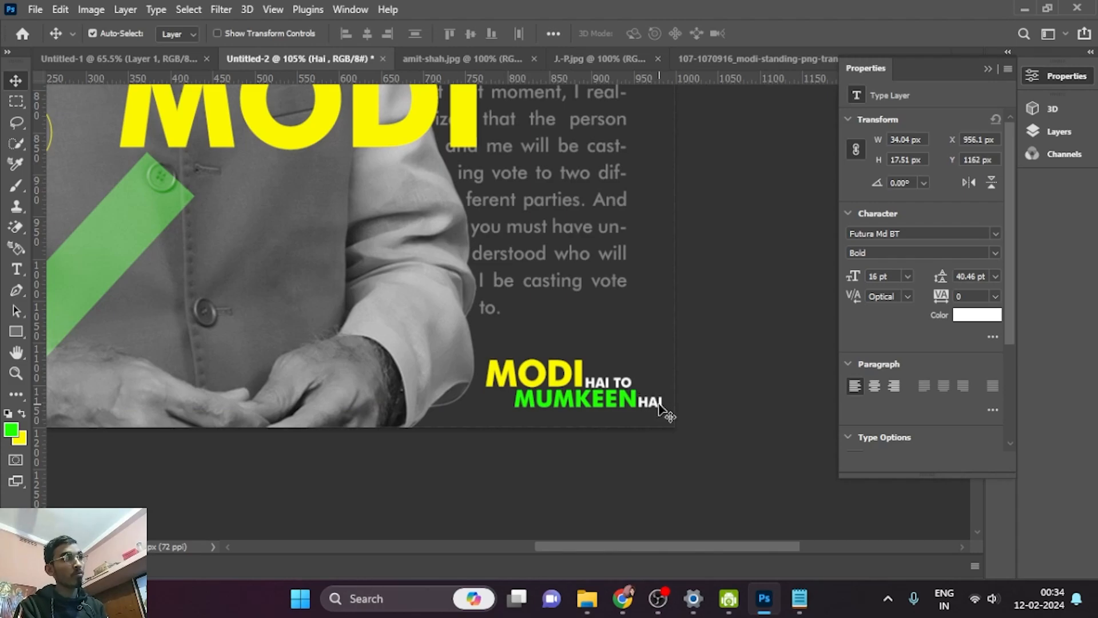
# Scale the four slogan text layers together to about 69% in the poster's lower-right corner and link them
pyautogui.keyDown('shift'); pyautogui.click(619, 388); pyautogui.keyUp('shift')
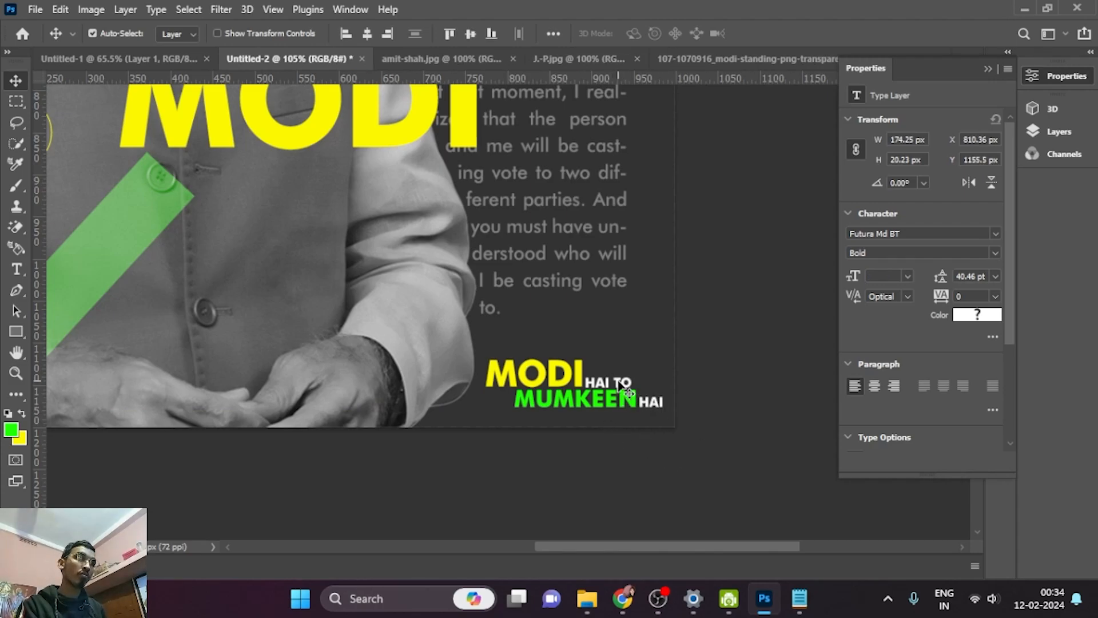
pyautogui.keyDown('shift'); pyautogui.click(565, 369); pyautogui.keyUp('shift')
pyautogui.hotkey('ctrl', 't')
pyautogui.moveTo(486, 359); pyautogui.dragTo(541, 375)
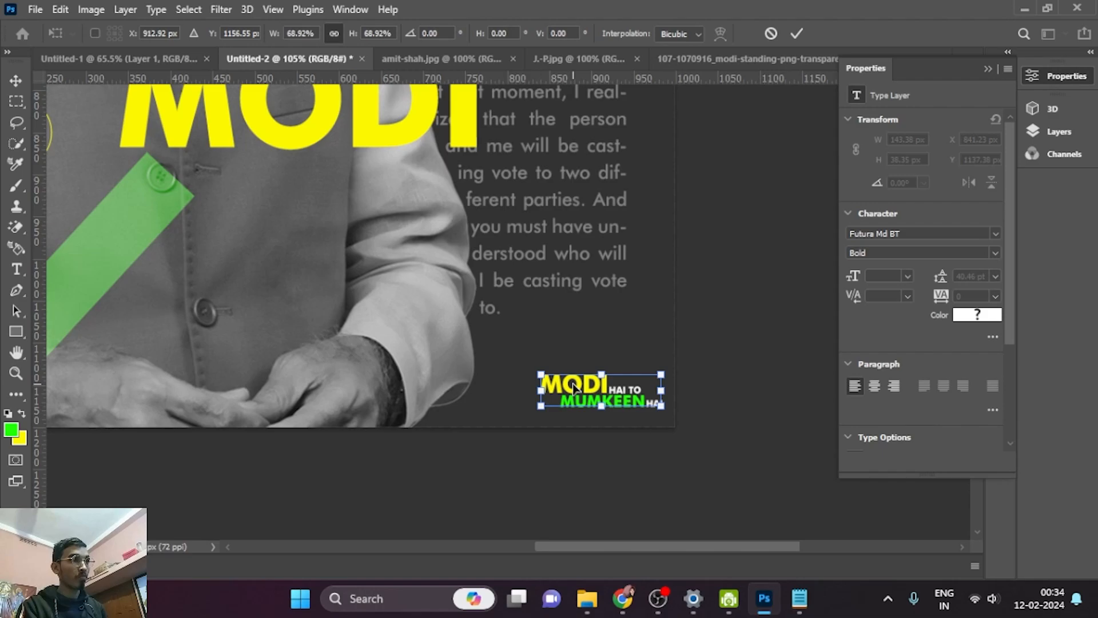
pyautogui.press('Return')
pyautogui.click(1058, 132)
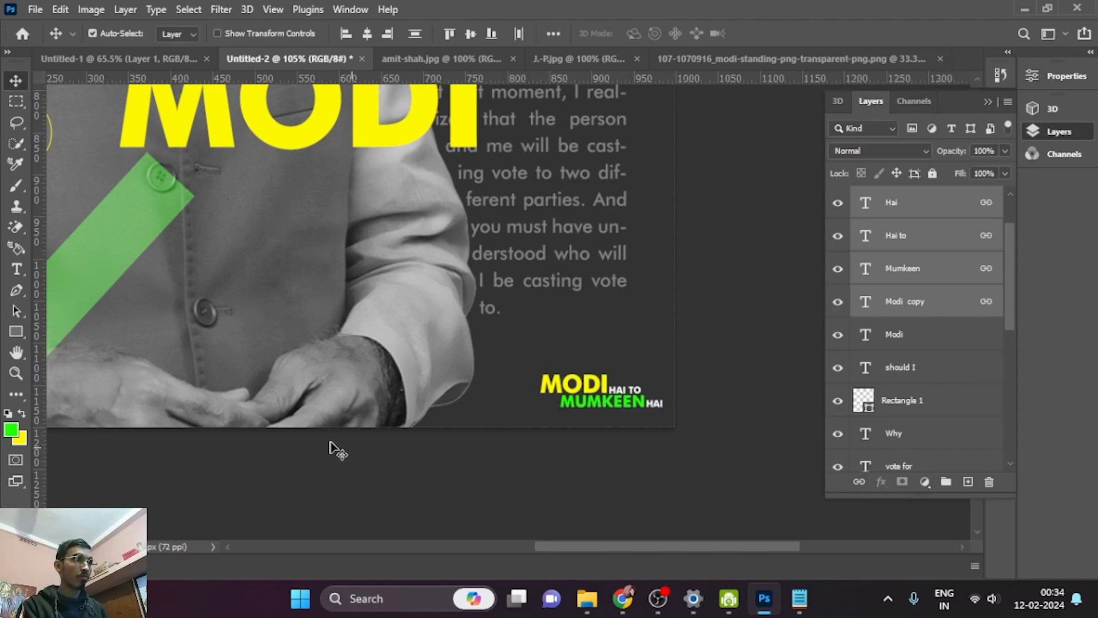
# Add a # text layer, enlarge it to the slogan's height and place it just before MODI
pyautogui.press('t')
pyautogui.click(526, 331)
pyautogui.write('#')
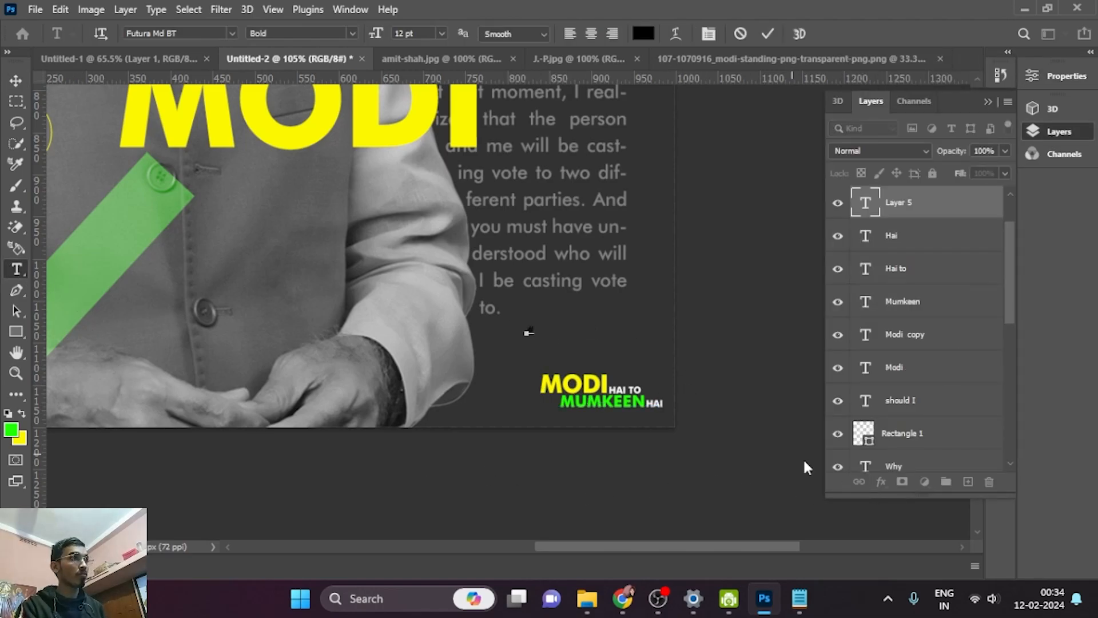
pyautogui.hotkey('ctrl', 't')
pyautogui.moveTo(538, 342); pyautogui.dragTo(521, 390)
pyautogui.press('Return')
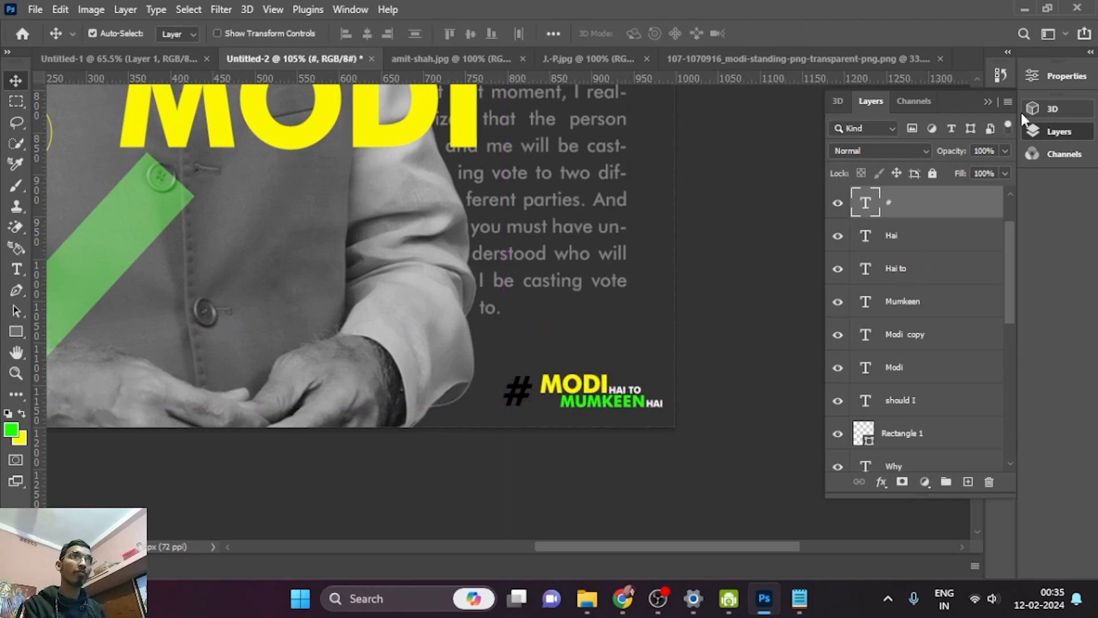
# Change the # text layer's colour from the default to pure white
pyautogui.click(988, 102)
pyautogui.click(1000, 195)
pyautogui.click(952, 299)
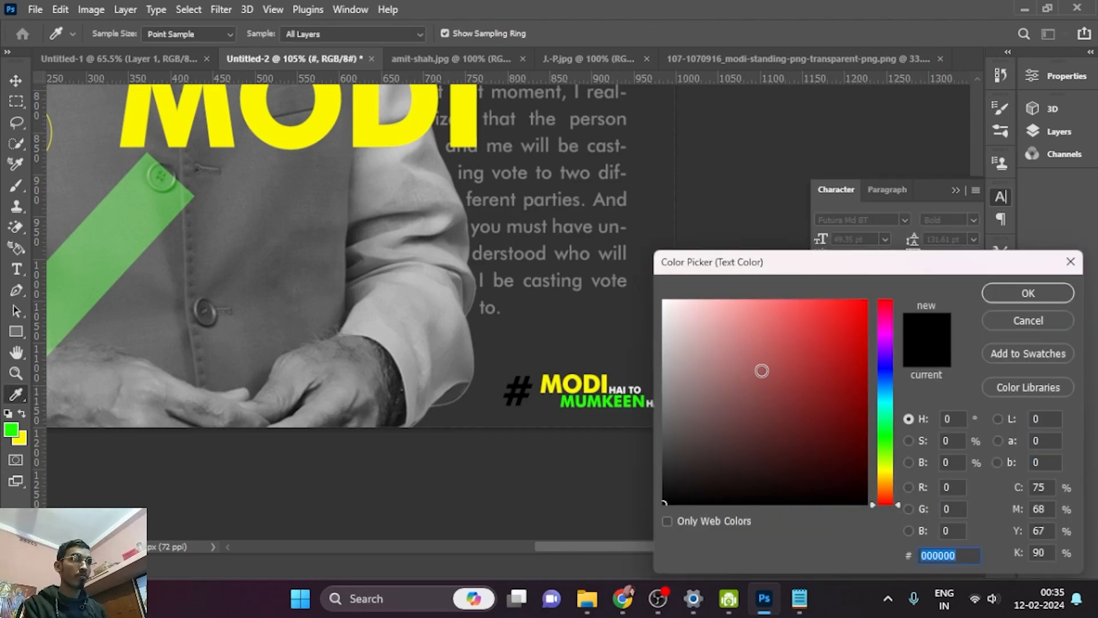
pyautogui.click(663, 300)
pyautogui.click(1028, 292)
pyautogui.press('v')
# Move the # closer to MODI, then shift the whole hashtag slogan to line up with the body paragraph's right edge
pyautogui.scroll(3, 589, 415)
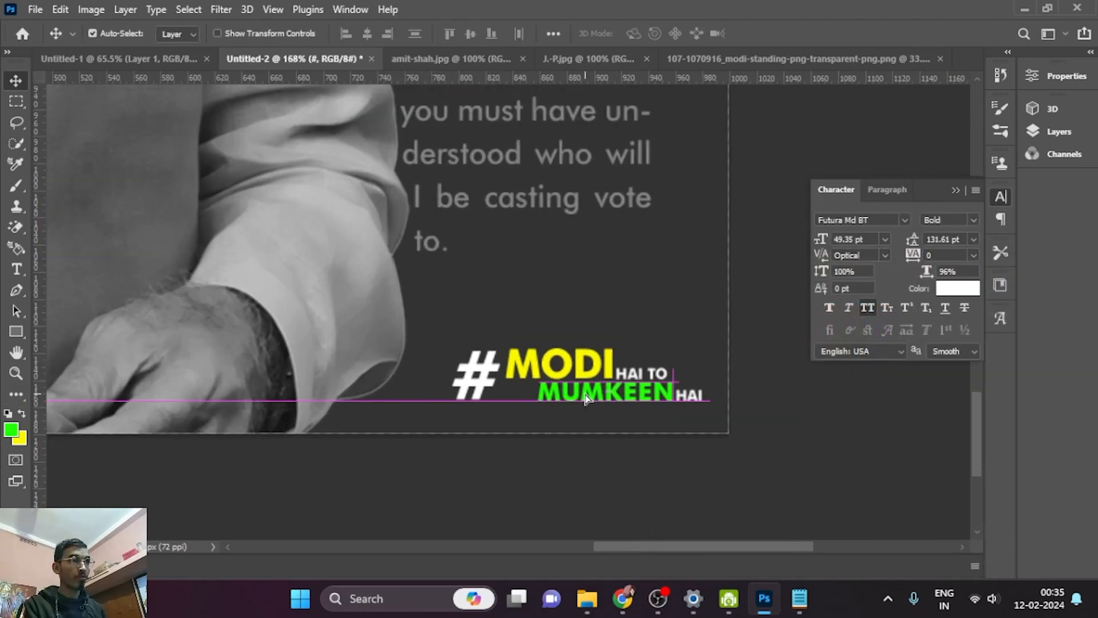
pyautogui.click(479, 377)
pyautogui.moveTo(495, 367)
pyautogui.mouseDown()
pyautogui.moveTo(518, 363)
pyautogui.moveTo(509, 366)
pyautogui.mouseUp()
pyautogui.keyDown('shift'); pyautogui.click(521, 364); pyautogui.keyUp('shift')
pyautogui.scroll(-3, 589, 372)
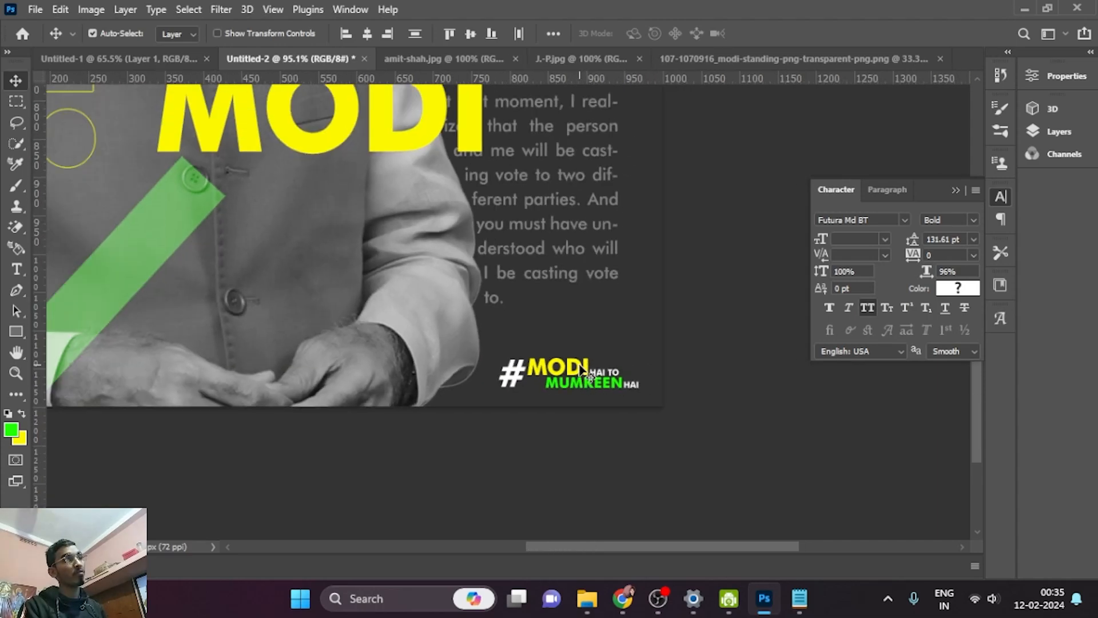
pyautogui.moveTo(577, 370); pyautogui.dragTo(566, 370)
# Move the two circular portraits slightly higher above the body paragraph
pyautogui.scroll(-4, 658, 409)
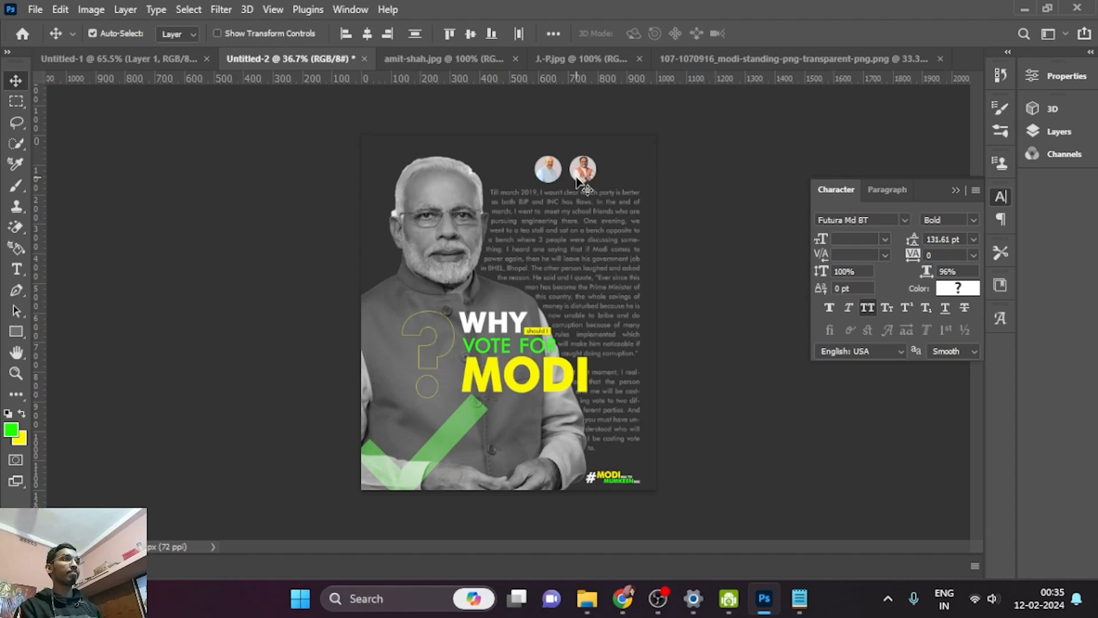
pyautogui.moveTo(578, 182); pyautogui.dragTo(582, 167)
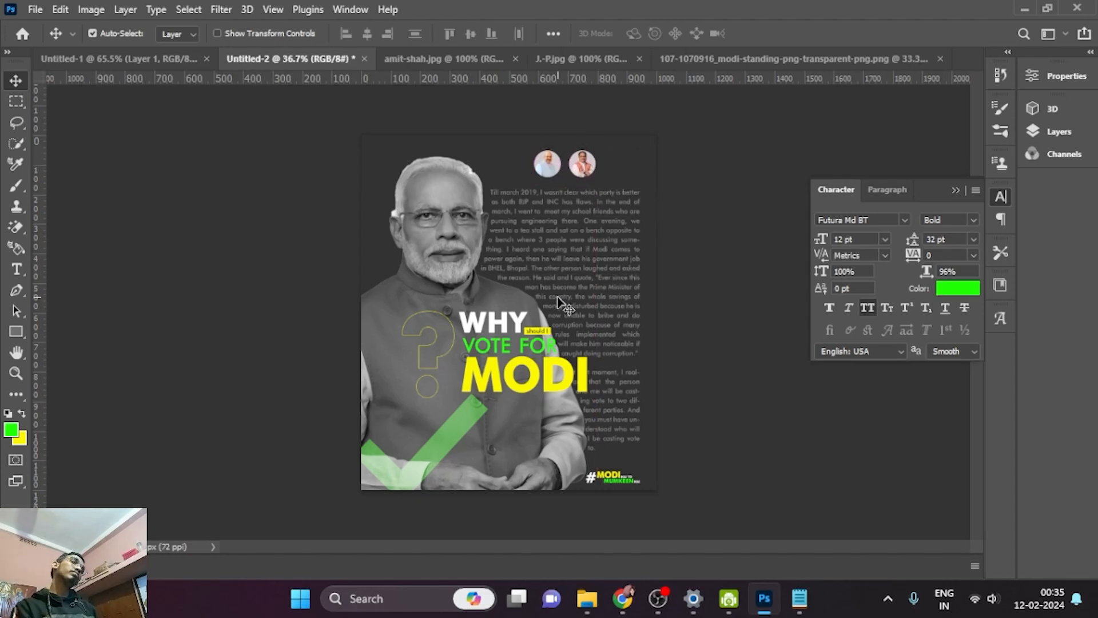
pyautogui.scroll(-2, 566, 311)
pyautogui.scroll(1, 661, 380)
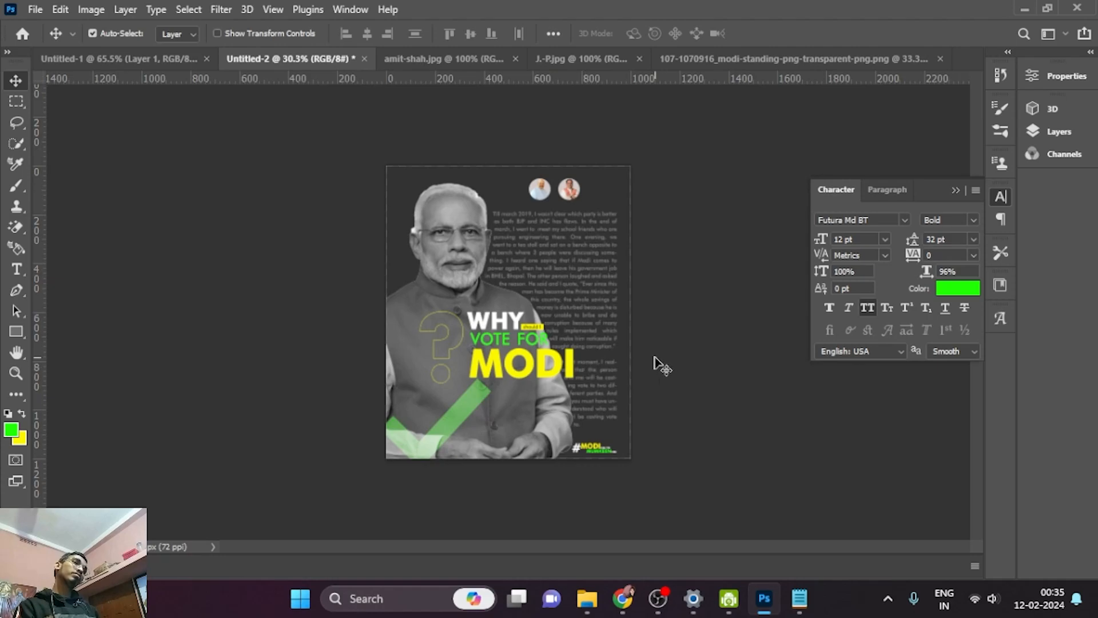
pyautogui.scroll(4, 591, 354)
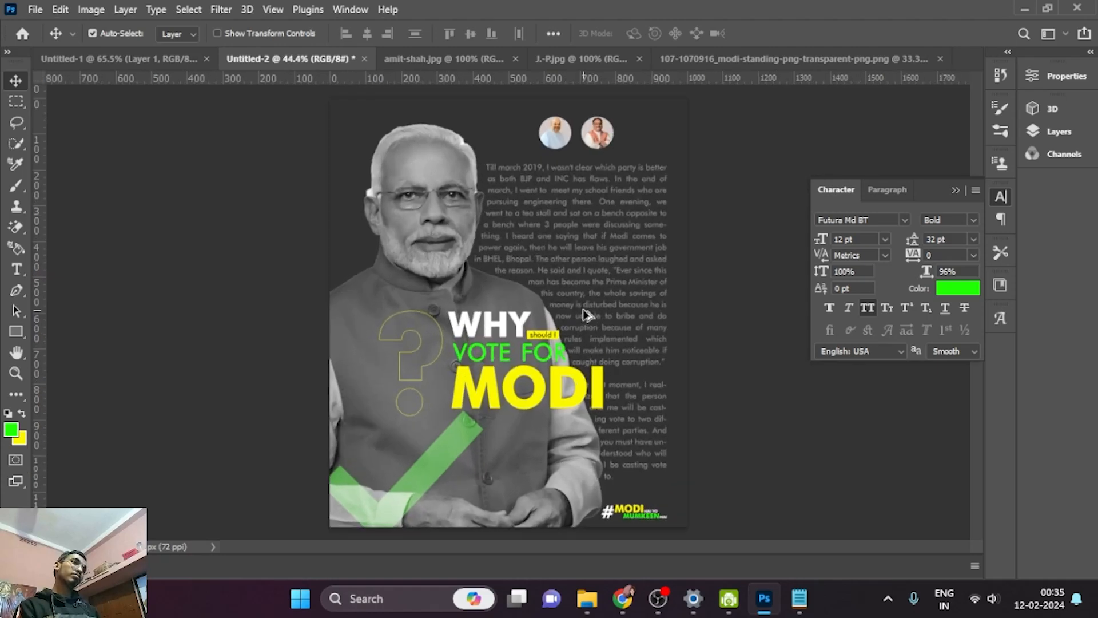
pyautogui.scroll(2, 586, 315)
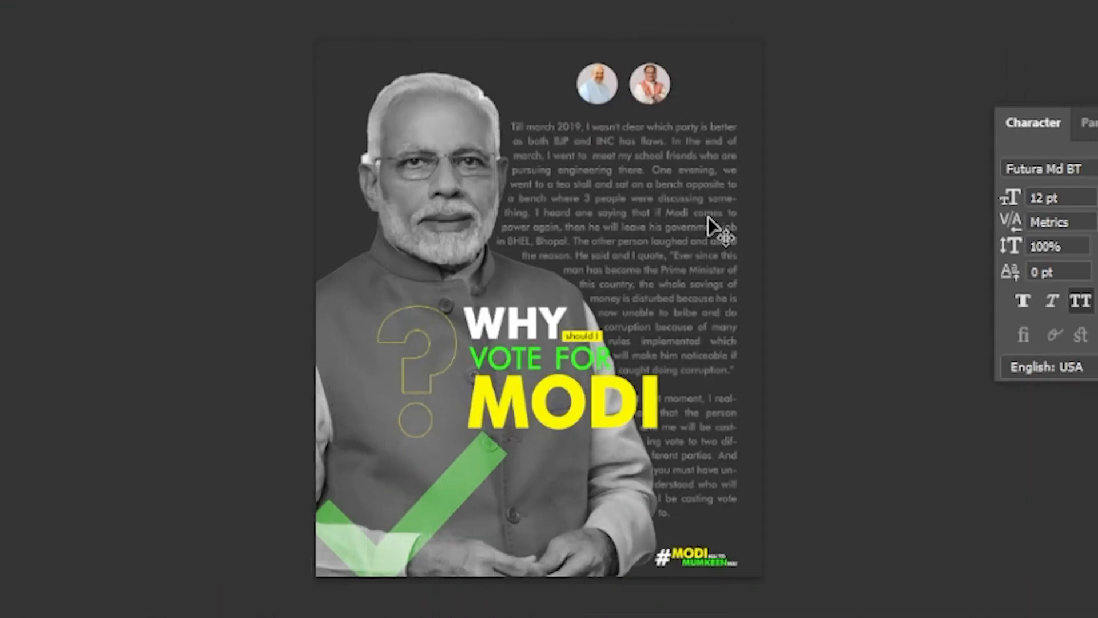